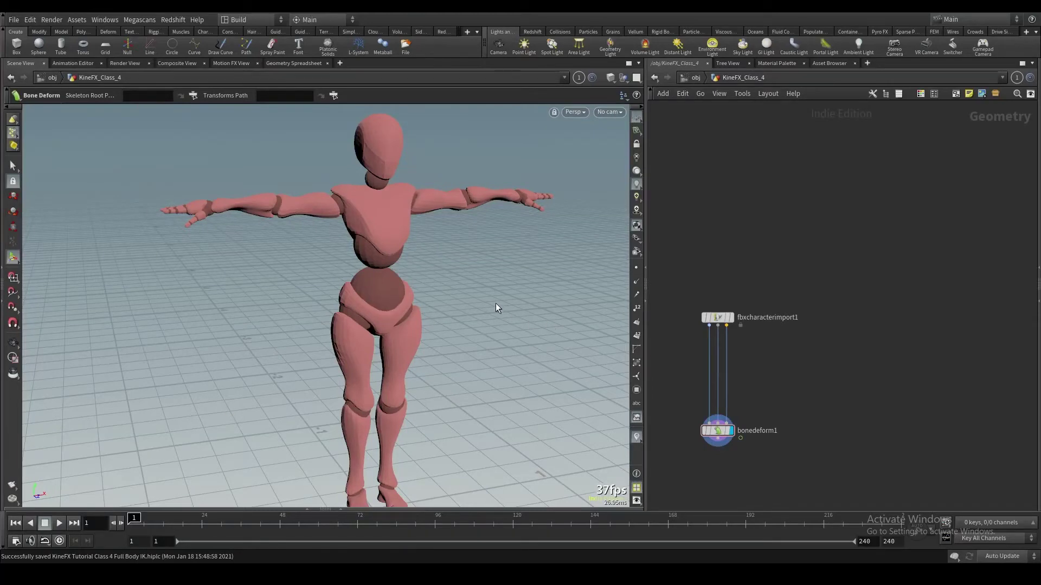
Add a KineFX Full Body IK node beside the wires between the FBX character import and the bone deform.
{"action": "left_click_drag", "start_coordinate": [430, 353], "coordinate": [352, 324], "text": "alt"}
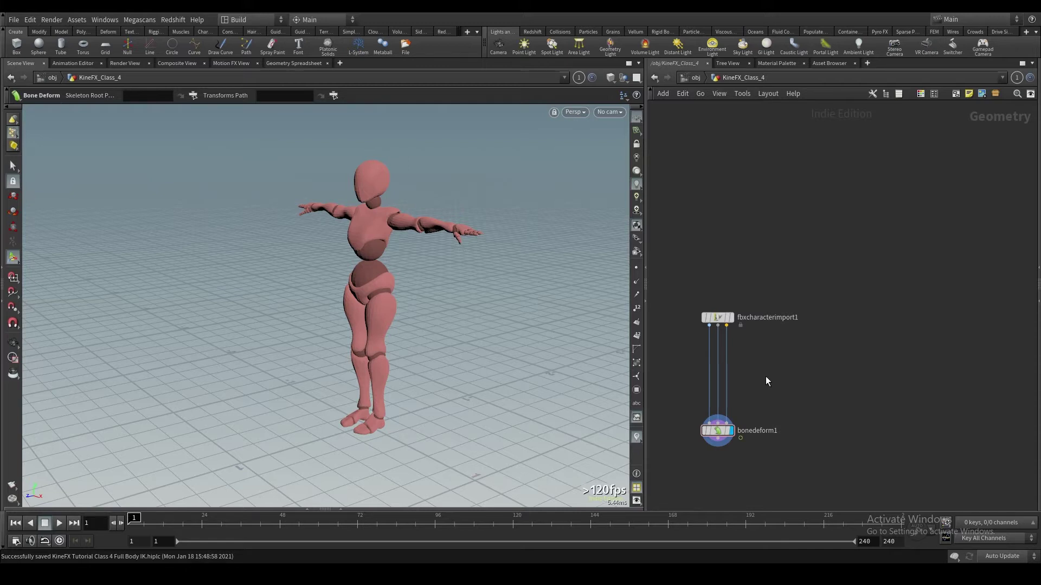
{"action": "key", "text": "Tab"}
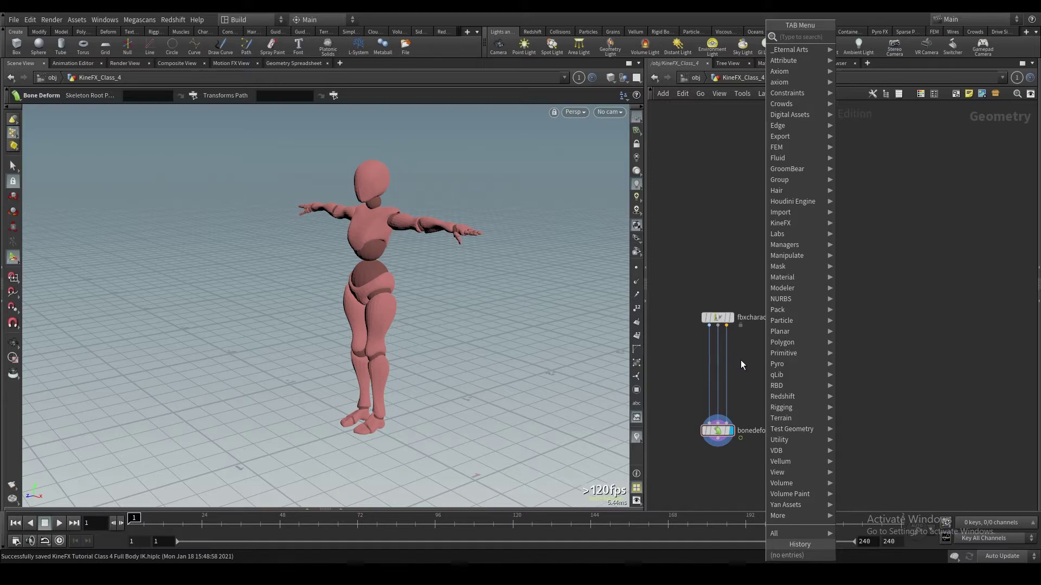
{"action": "type", "text": "f"}
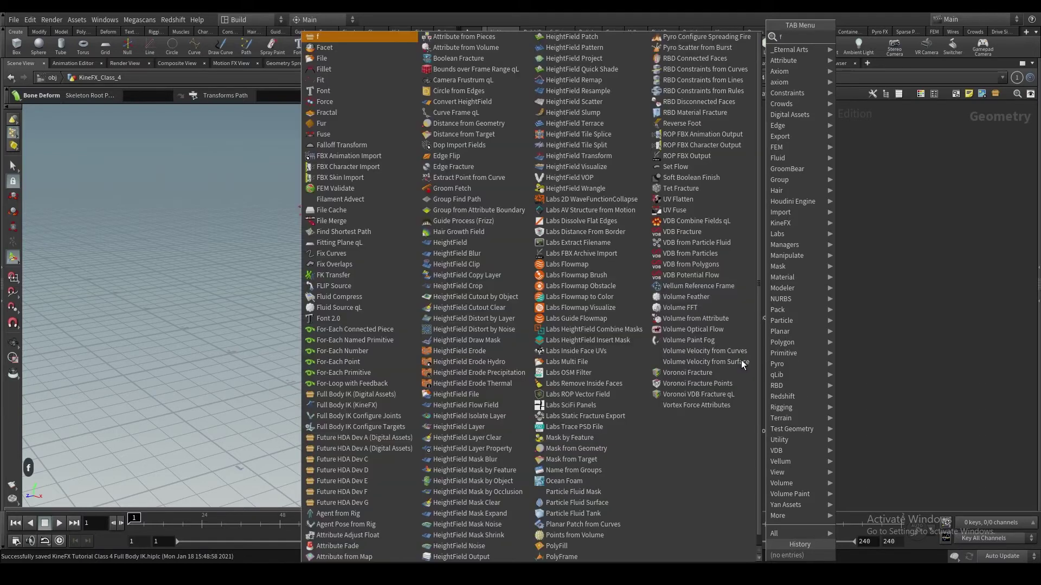
{"action": "type", "text": "ull"}
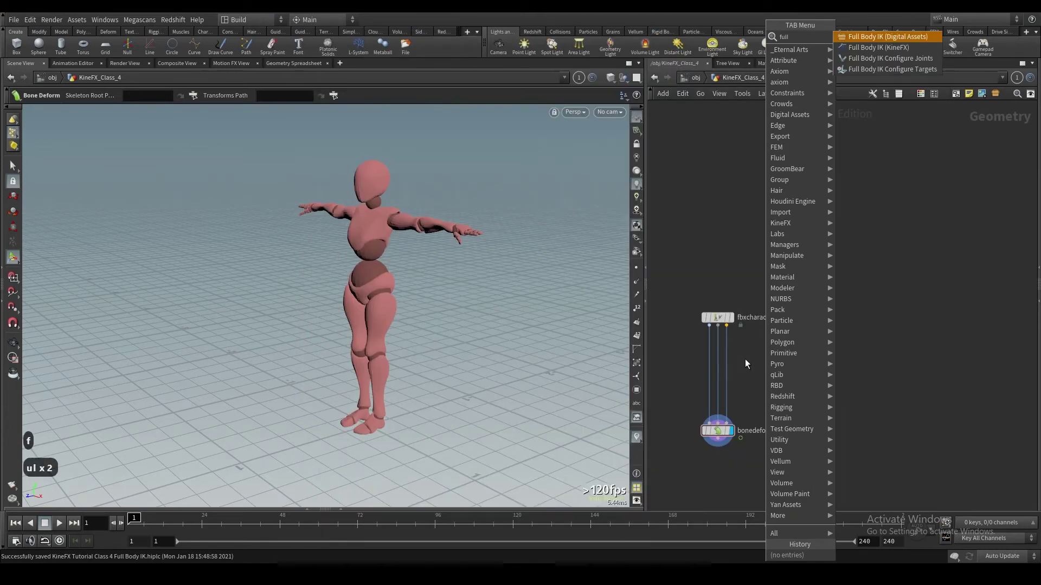
{"action": "left_click", "coordinate": [900, 51]}
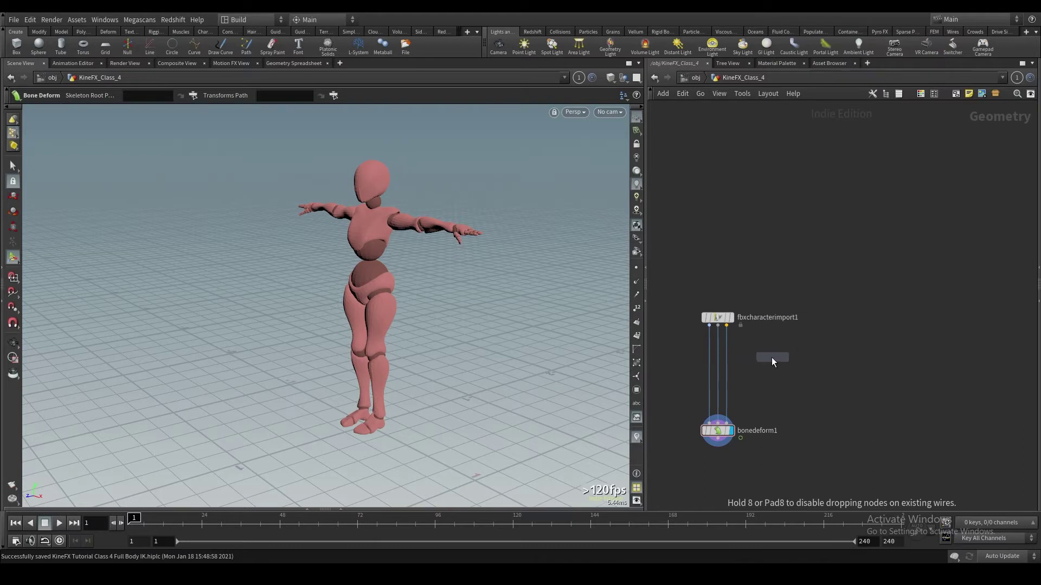
{"action": "left_click", "coordinate": [751, 369]}
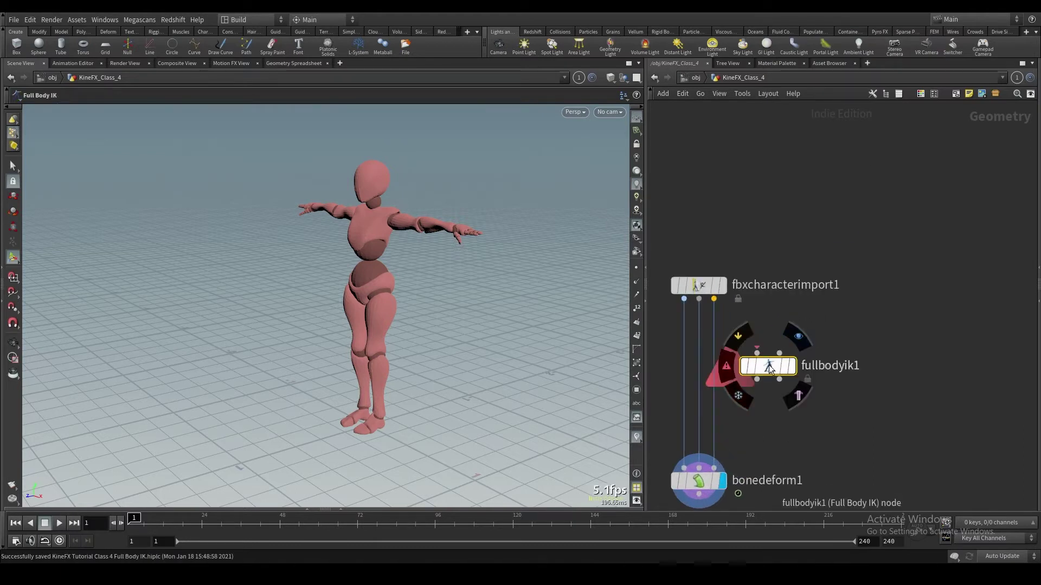
{"action": "scroll", "coordinate": [761, 361], "scroll_direction": "down", "scroll_amount": 1}
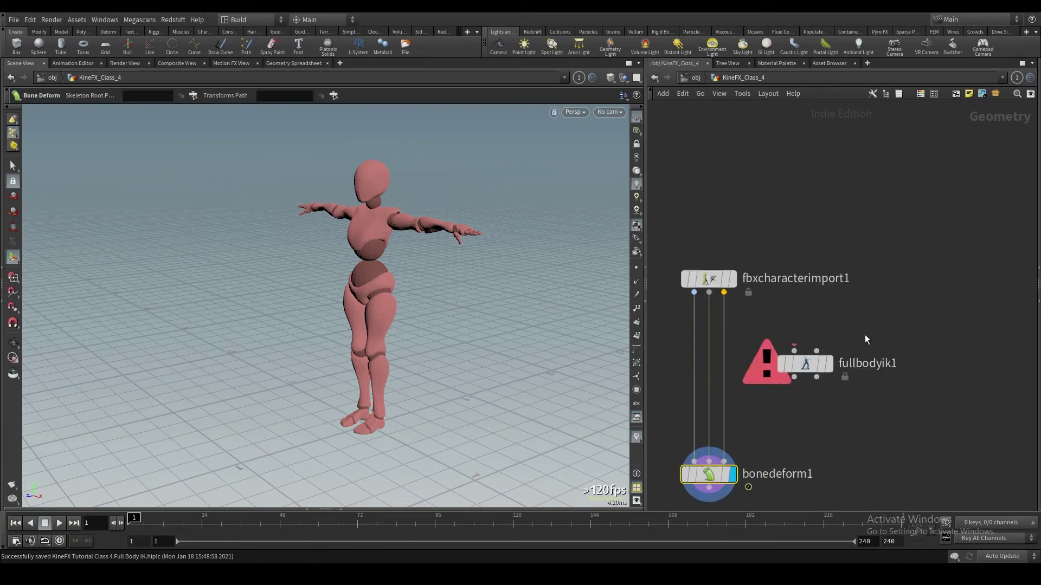
{"action": "scroll", "coordinate": [808, 416], "scroll_direction": "down", "scroll_amount": 1}
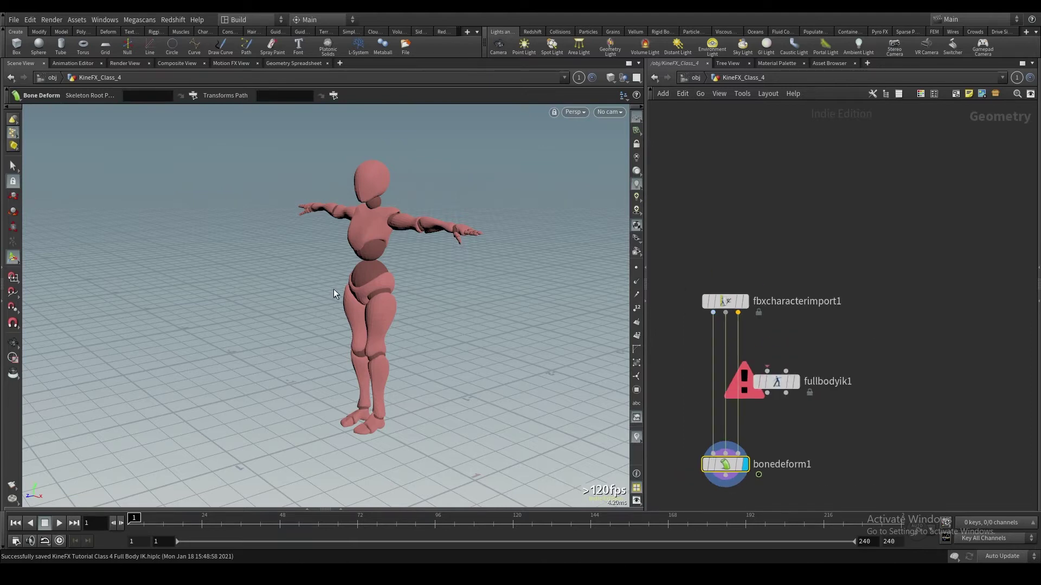
Wire the third output of the FBX character import into Full Body IK's first input and move that node lower.
{"action": "key", "text": "Escape"}
{"action": "left_click_drag", "start_coordinate": [334, 289], "coordinate": [379, 285]}
{"action": "key", "text": "Return"}
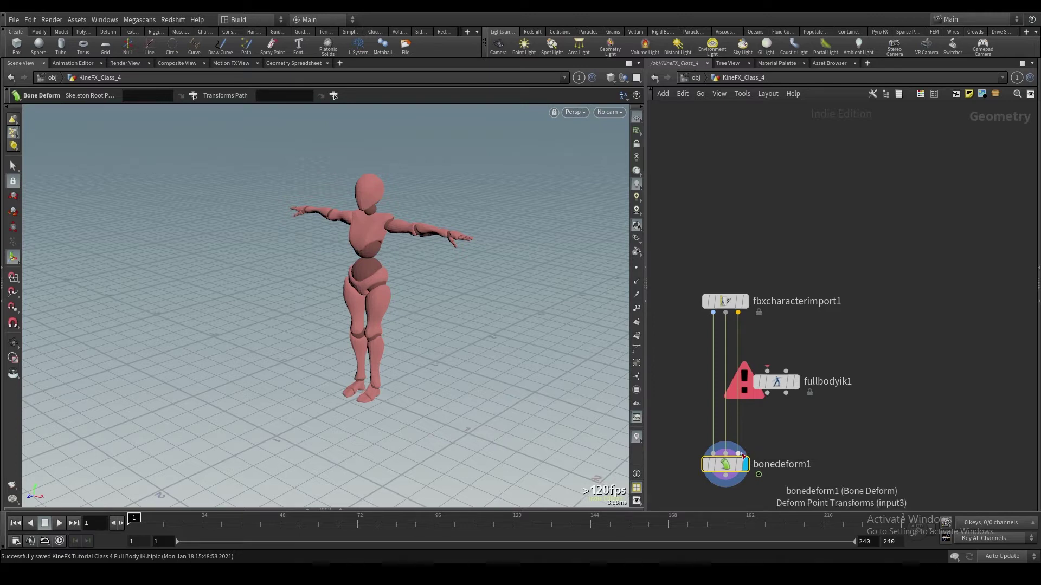
{"action": "left_click", "coordinate": [742, 454]}
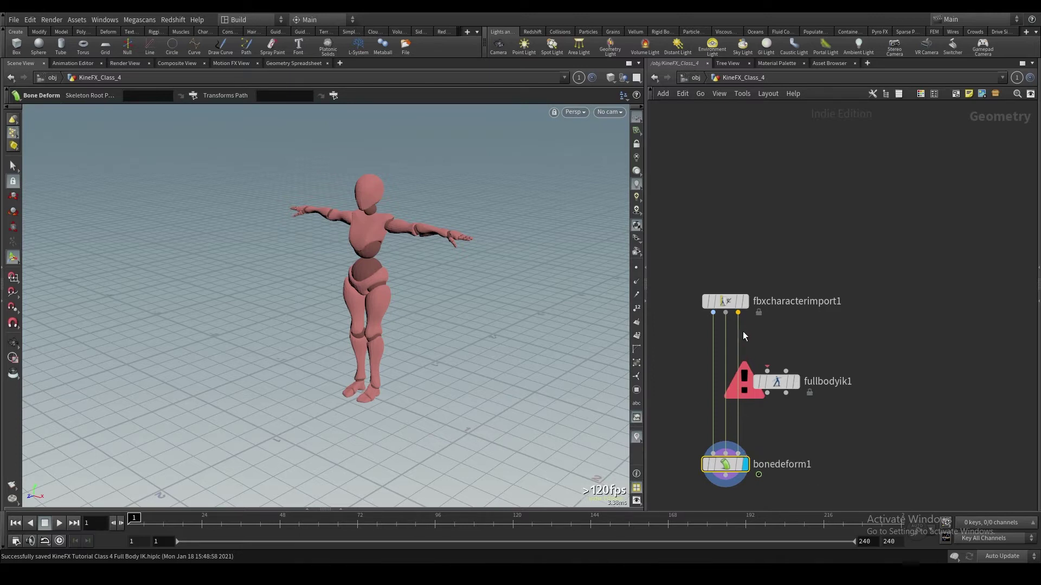
{"action": "left_click", "coordinate": [747, 361]}
{"action": "left_click_drag", "start_coordinate": [774, 381], "coordinate": [780, 438]}
Insert a Null node on the wire between the FBX character import and the Full Body IK node.
{"action": "key", "text": "Tab"}
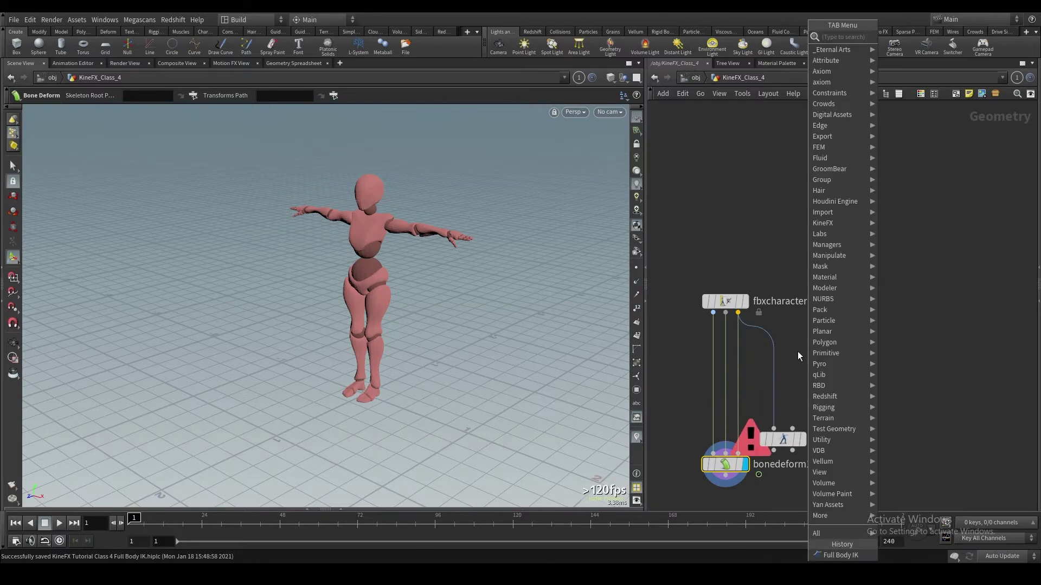
{"action": "type", "text": "null"}
{"action": "key", "text": "Return"}
{"action": "left_click", "coordinate": [781, 363]}
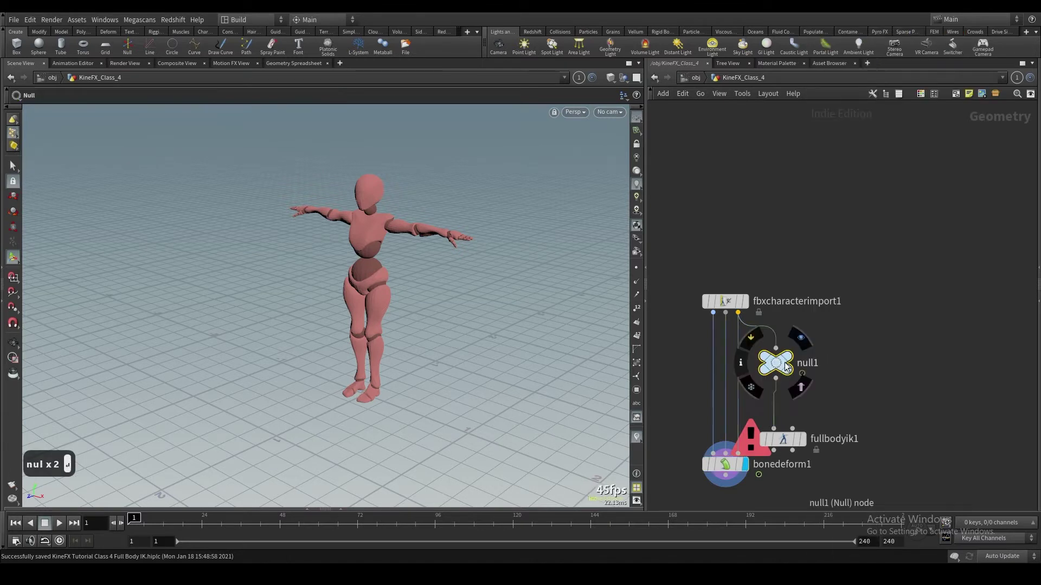
Rename the null node to Input and display its output in the viewport.
{"action": "double_click", "coordinate": [808, 363]}
{"action": "type", "text": "Inpu"}
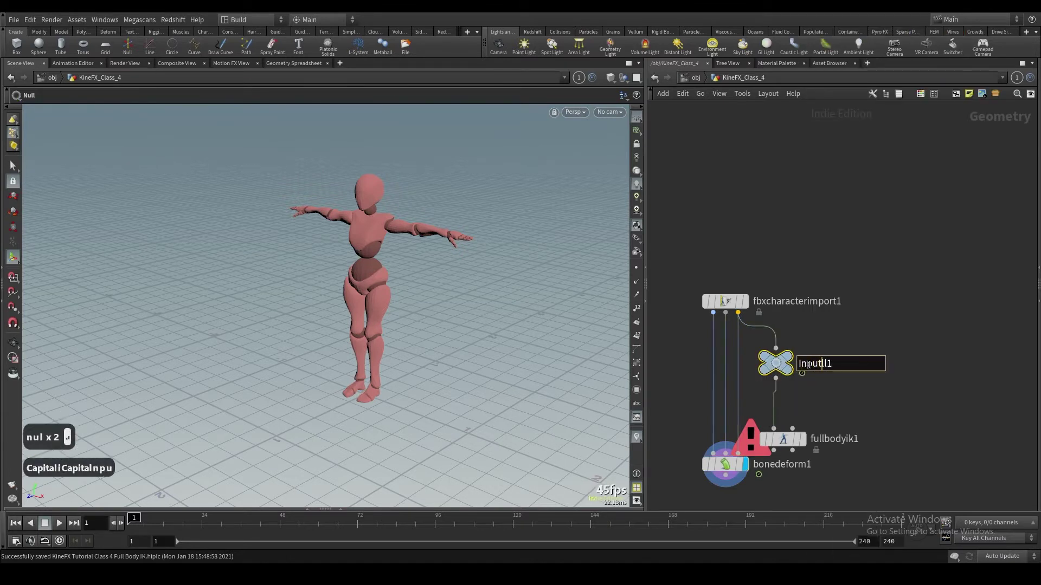
{"action": "type", "text": "t"}
{"action": "key", "text": "End"}
{"action": "key", "text": "BackSpace"}
{"action": "key", "text": "BackSpace"}
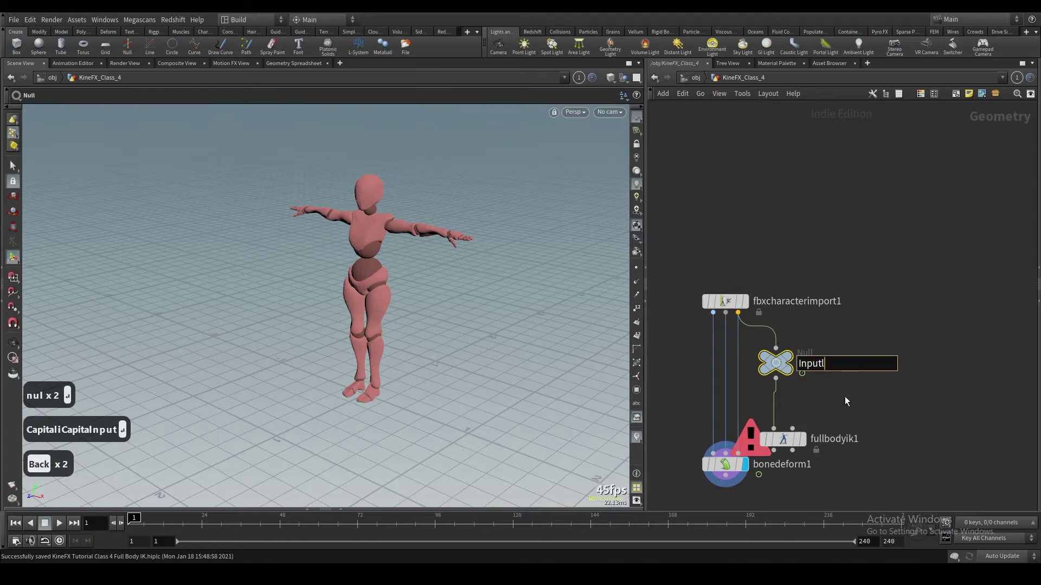
{"action": "key", "text": "BackSpace"}
{"action": "left_click", "coordinate": [843, 399]}
{"action": "left_click_drag", "start_coordinate": [783, 364], "coordinate": [778, 359]}
{"action": "left_click", "coordinate": [796, 334]}
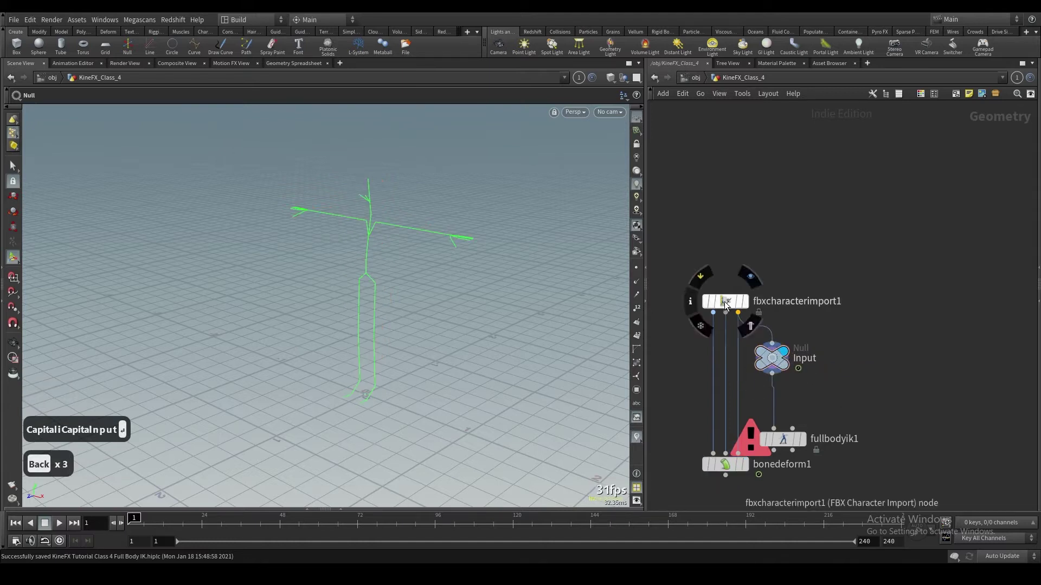
Lay out the network nodes and move the Full Body IK node clear of the Input and bone deform nodes.
{"action": "key", "text": "l"}
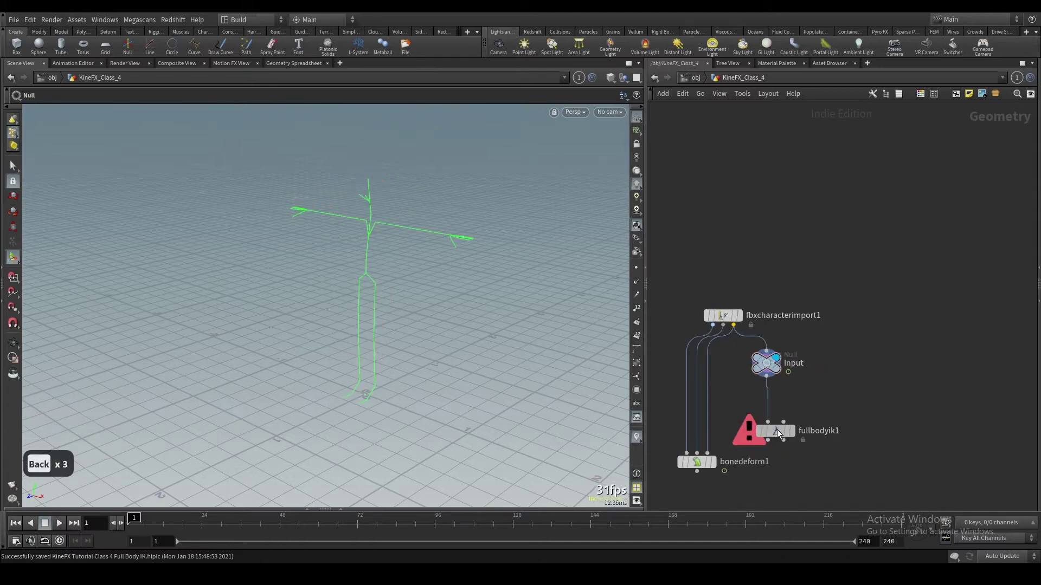
{"action": "left_click_drag", "start_coordinate": [776, 429], "coordinate": [856, 451]}
{"action": "scroll", "coordinate": [808, 401], "scroll_direction": "down", "scroll_amount": 2}
{"action": "middle_click_drag", "start_coordinate": [812, 406], "coordinate": [802, 339]}
Insert a Blast node on the wire directly below the Input node.
{"action": "right_click", "coordinate": [789, 343]}
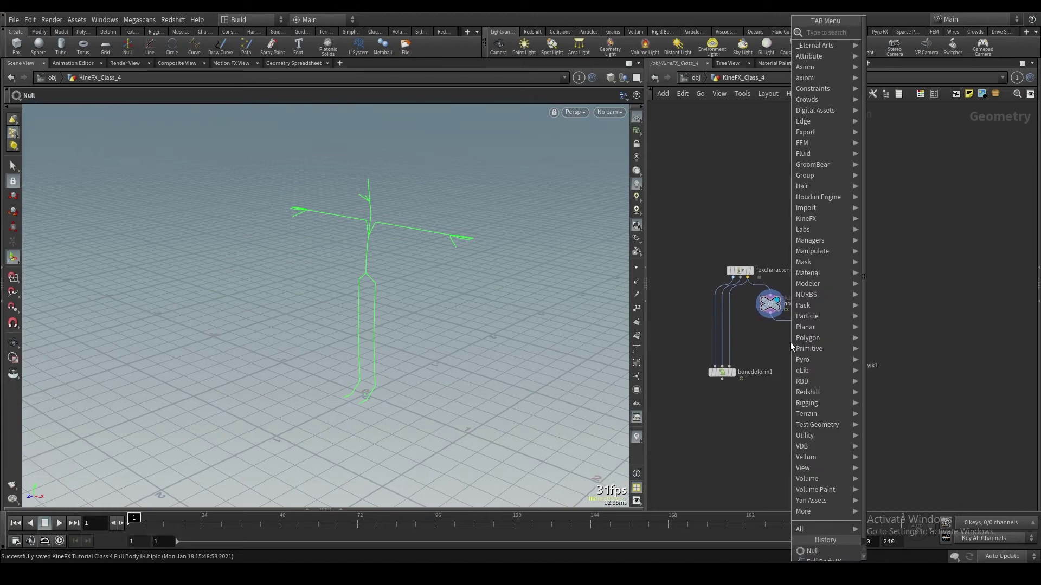
{"action": "type", "text": "blast"}
{"action": "key", "text": "Return"}
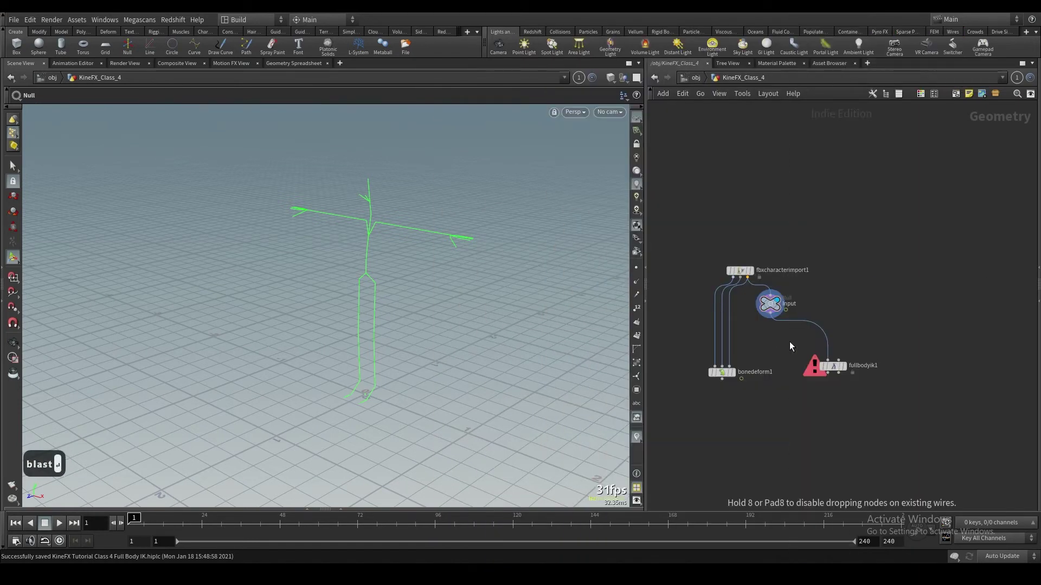
{"action": "left_click", "coordinate": [783, 331]}
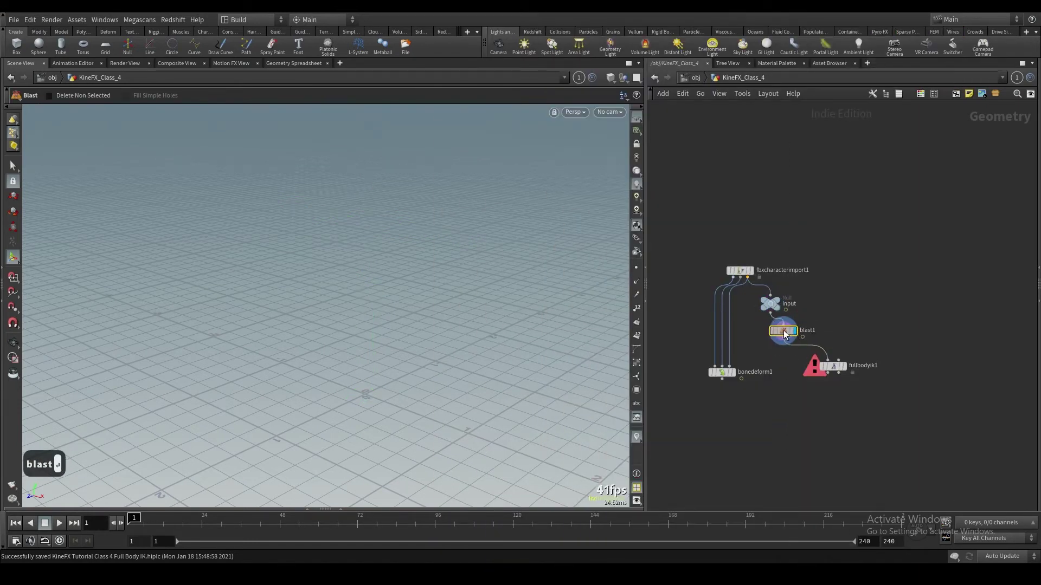
{"action": "left_click_drag", "start_coordinate": [784, 332], "coordinate": [776, 332]}
Show the Blast node's parameters and start choosing its group from the skeleton in the viewport.
{"action": "key", "text": "p"}
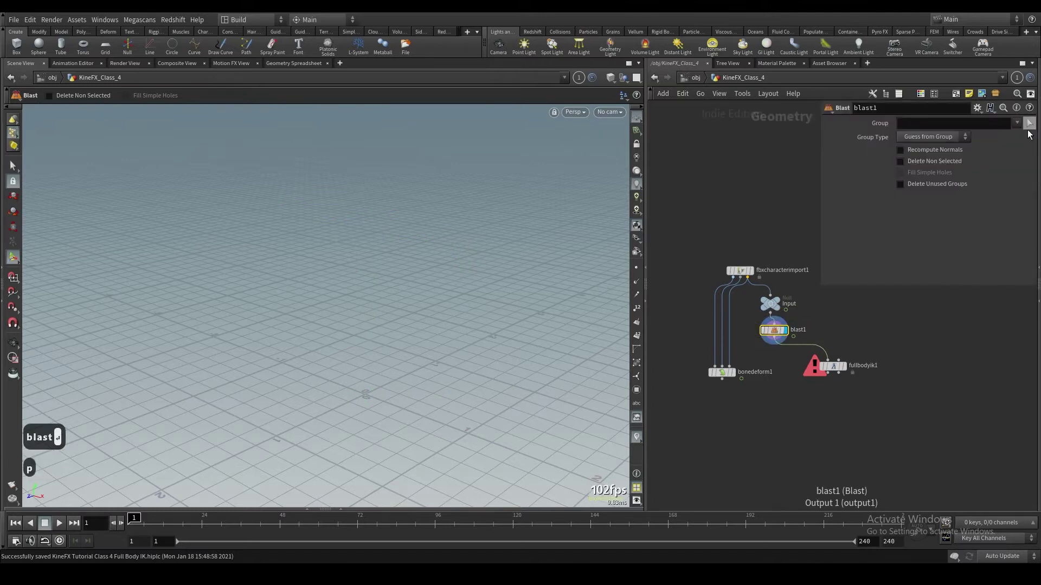
{"action": "left_click", "coordinate": [1029, 127]}
{"action": "right_click_drag", "start_coordinate": [424, 256], "coordinate": [420, 231], "text": "alt"}
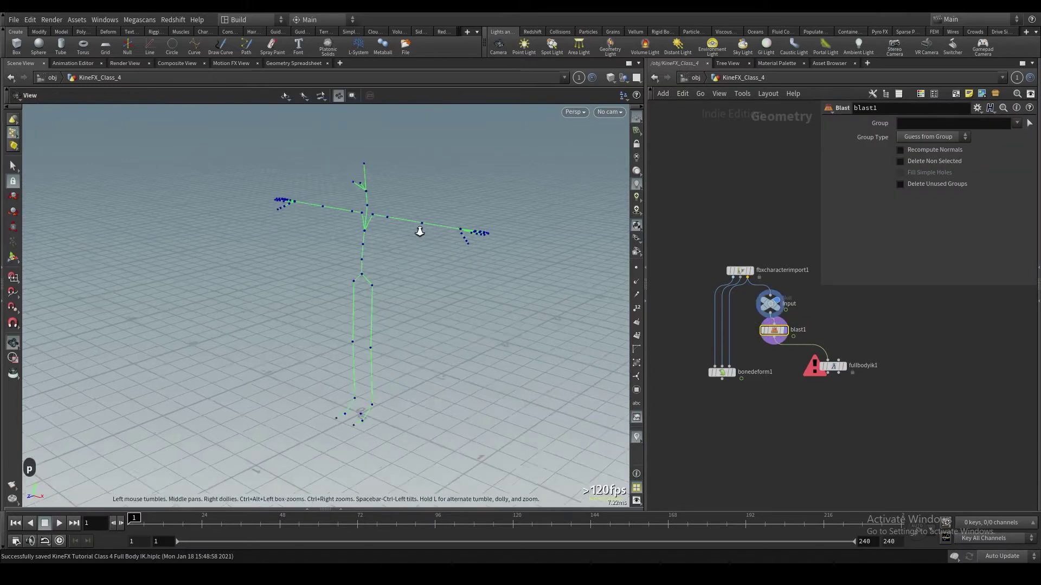
{"action": "left_click_drag", "start_coordinate": [419, 231], "coordinate": [455, 234]}
{"action": "key", "text": "s"}
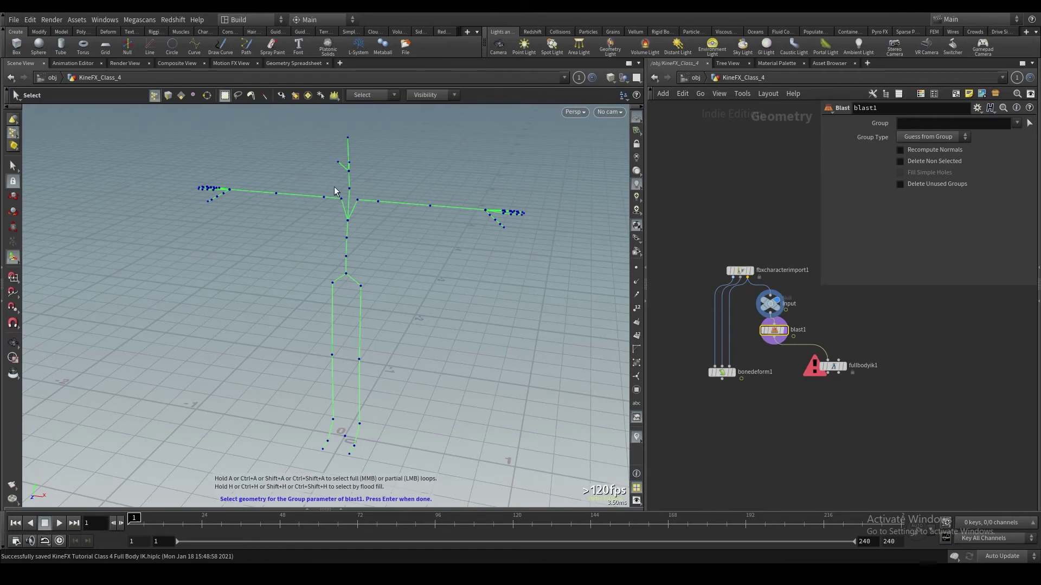
Cut the wire between the Blast node and the Full Body IK node.
{"action": "key", "text": "y"}
{"action": "left_click_drag", "start_coordinate": [832, 381], "coordinate": [837, 332]}
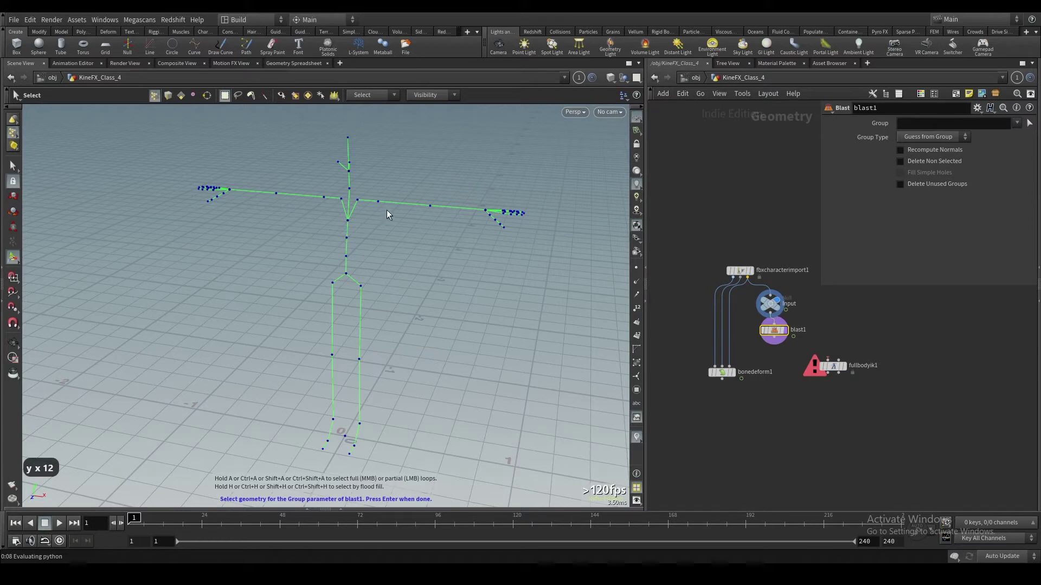
{"action": "key", "text": "Escape"}
Select the skeleton's hip point and both ankle points for the Blast group.
{"action": "scroll", "coordinate": [332, 188], "scroll_direction": "up", "scroll_amount": 3}
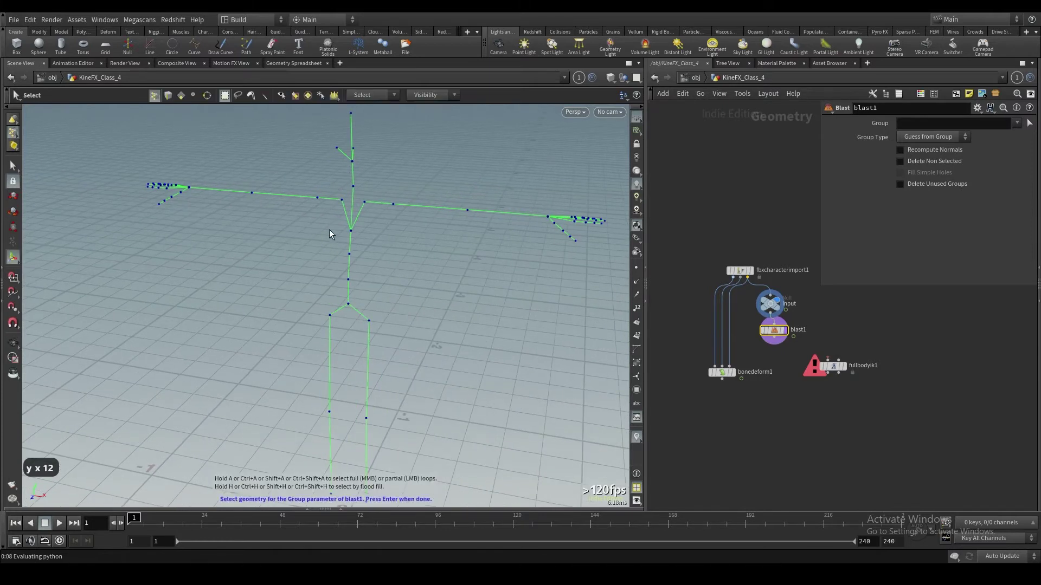
{"action": "left_click_drag", "start_coordinate": [353, 318], "coordinate": [369, 258]}
{"action": "scroll", "coordinate": [369, 257], "scroll_direction": "down", "scroll_amount": 1}
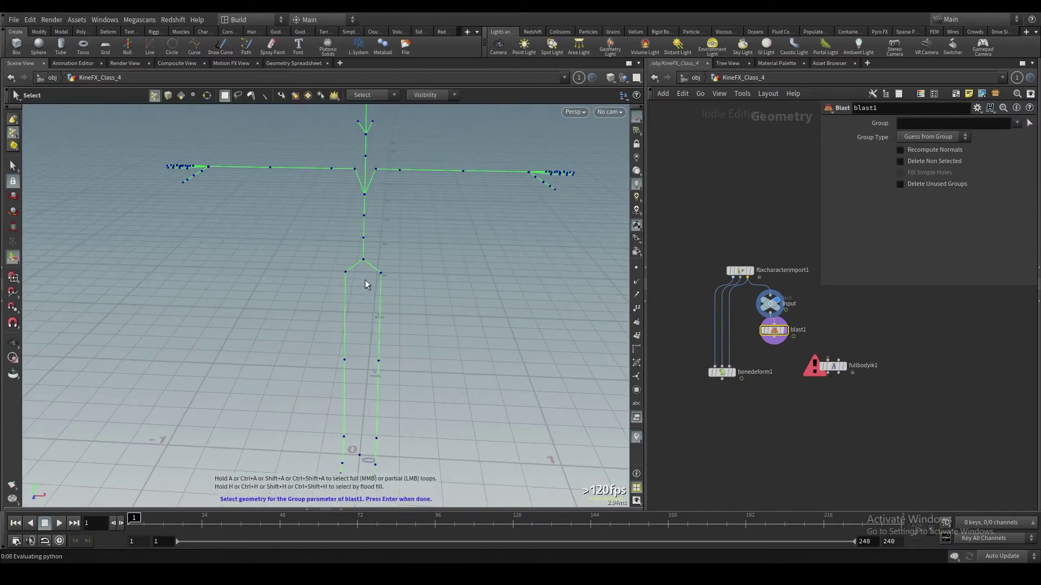
{"action": "left_click", "coordinate": [363, 259]}
{"action": "left_click_drag", "start_coordinate": [348, 431], "coordinate": [396, 479], "text": "alt"}
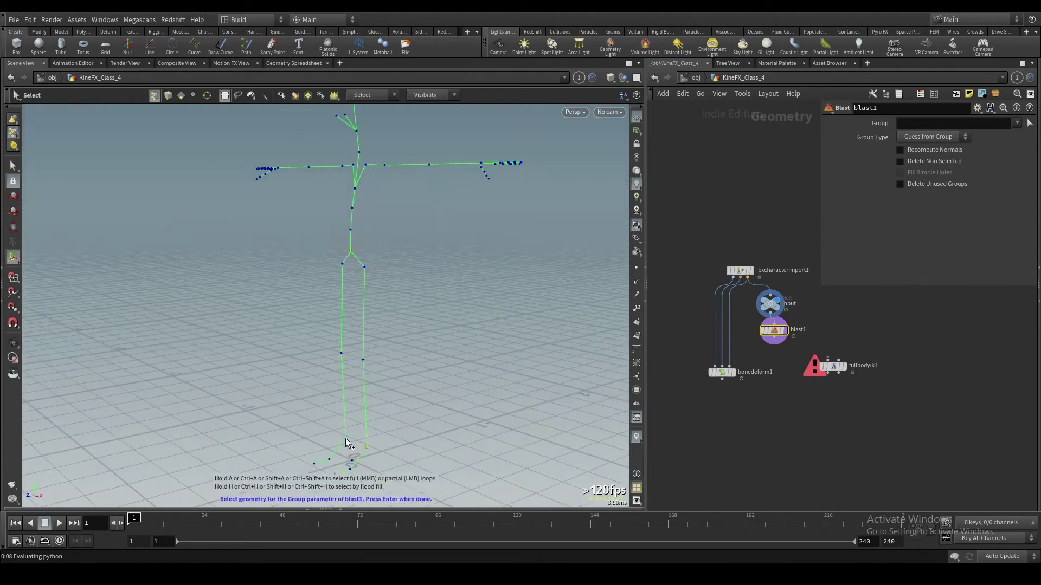
{"action": "middle_click_drag", "start_coordinate": [346, 436], "coordinate": [346, 464], "text": "alt"}
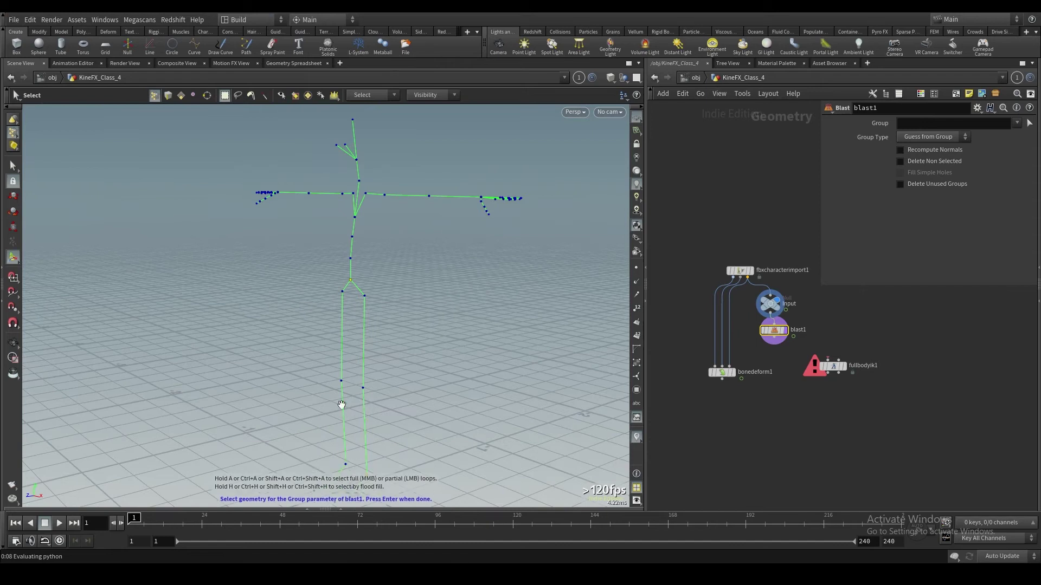
{"action": "middle_click_drag", "start_coordinate": [341, 402], "coordinate": [344, 325], "text": "alt"}
{"action": "left_click_drag", "start_coordinate": [376, 383], "coordinate": [343, 400], "text": "shift"}
{"action": "left_click_drag", "start_coordinate": [346, 328], "coordinate": [395, 314], "text": "alt"}
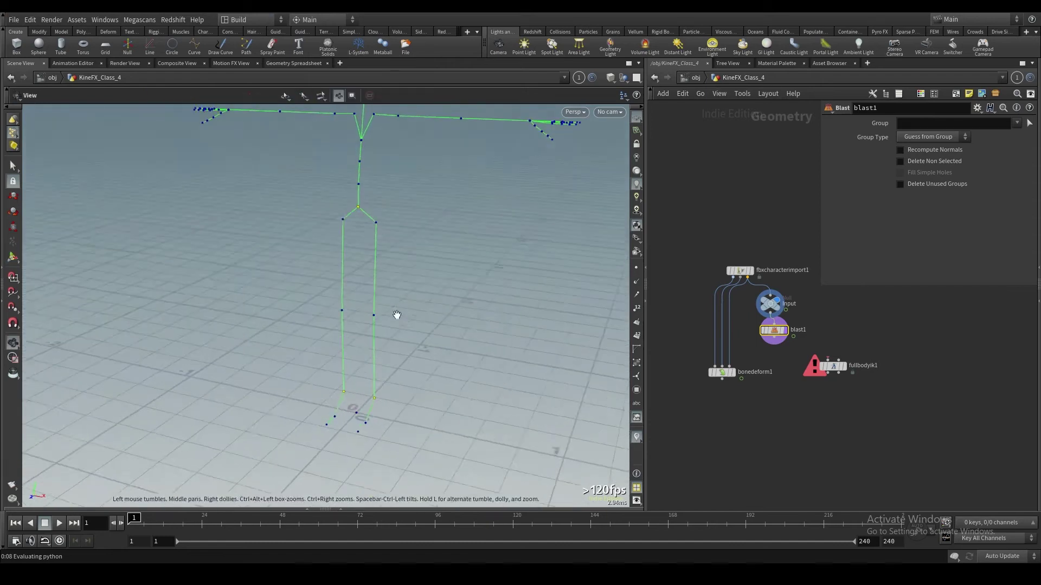
Add the head point to the selection, accept points 0 5 59 64 as the Blast group, and enable Delete Non Selected.
{"action": "right_click_drag", "start_coordinate": [395, 314], "coordinate": [356, 308], "text": "alt"}
{"action": "middle_click_drag", "start_coordinate": [356, 307], "coordinate": [372, 359], "text": "alt"}
{"action": "left_click_drag", "start_coordinate": [458, 251], "coordinate": [468, 253], "text": "alt"}
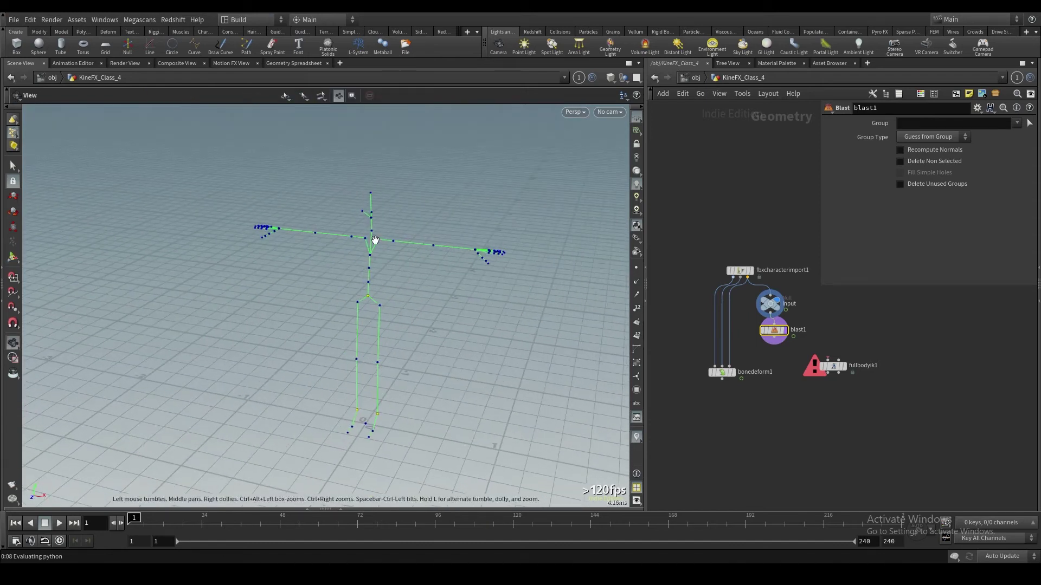
{"action": "right_click_drag", "start_coordinate": [375, 240], "coordinate": [400, 234], "text": "alt"}
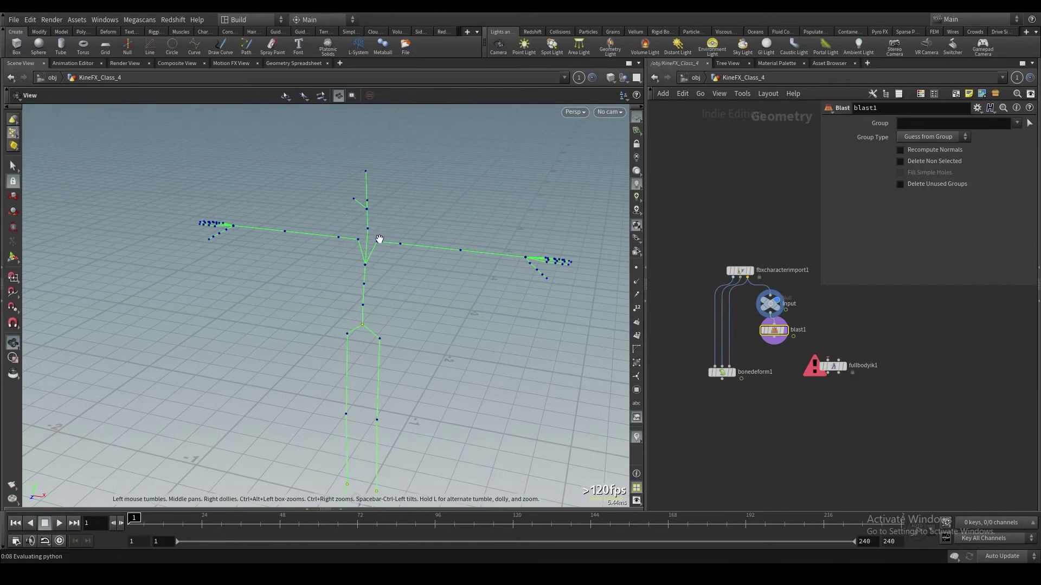
{"action": "left_click_drag", "start_coordinate": [377, 243], "coordinate": [483, 220], "text": "alt"}
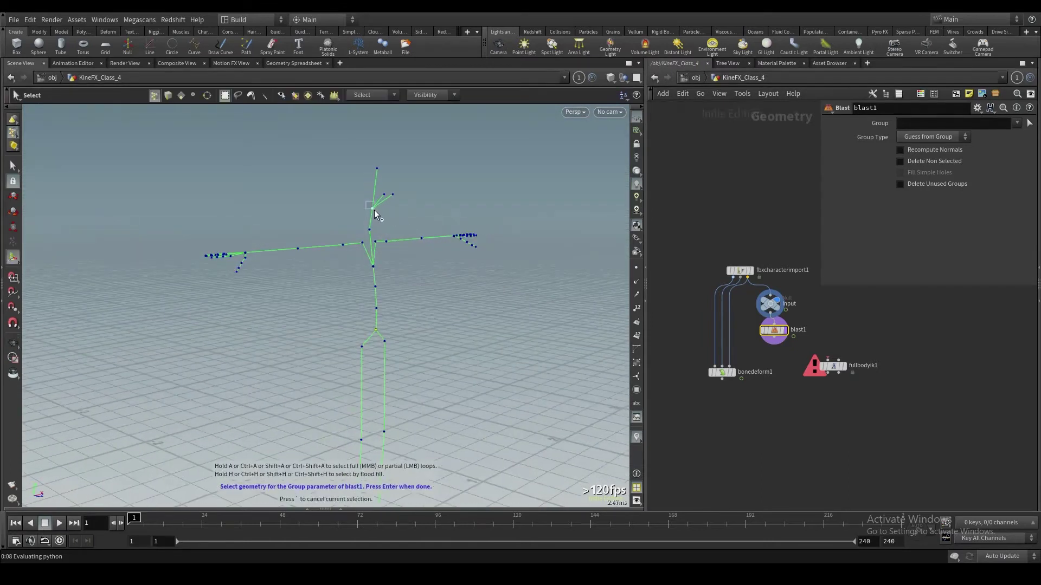
{"action": "key", "text": "Escape"}
{"action": "left_click_drag", "start_coordinate": [372, 248], "coordinate": [298, 266]}
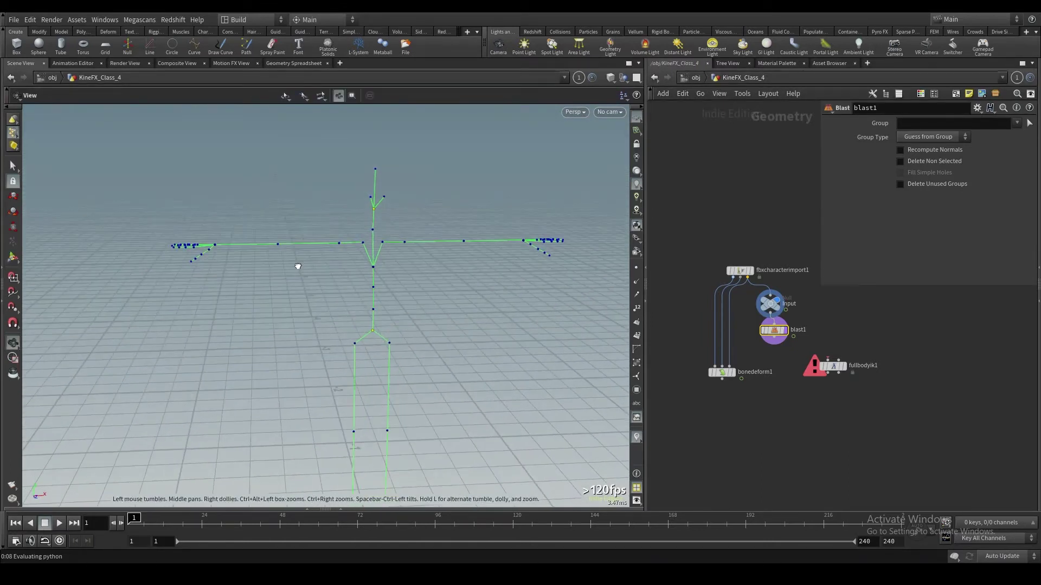
{"action": "key", "text": "s"}
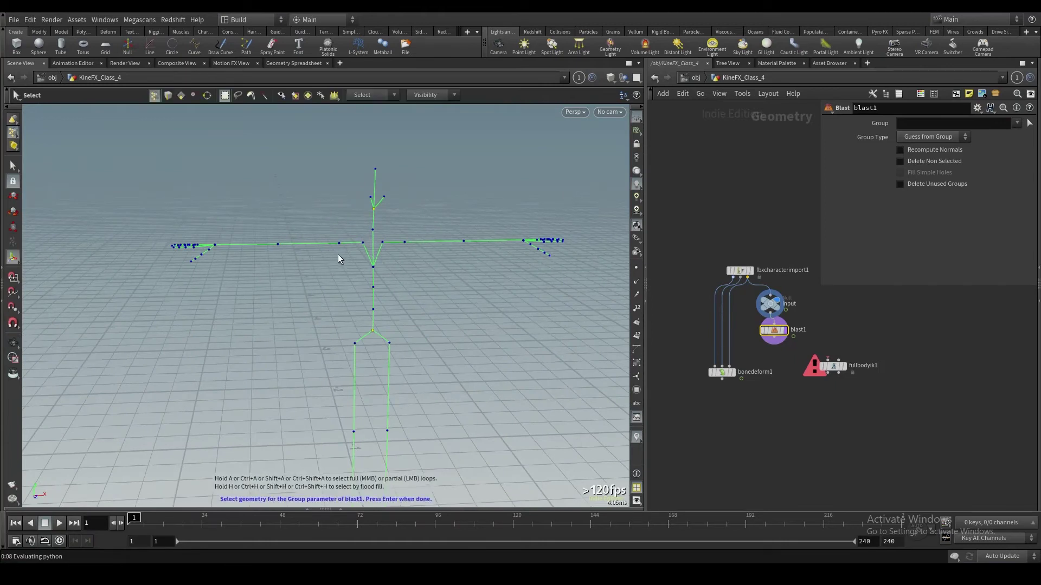
{"action": "key", "text": "Return"}
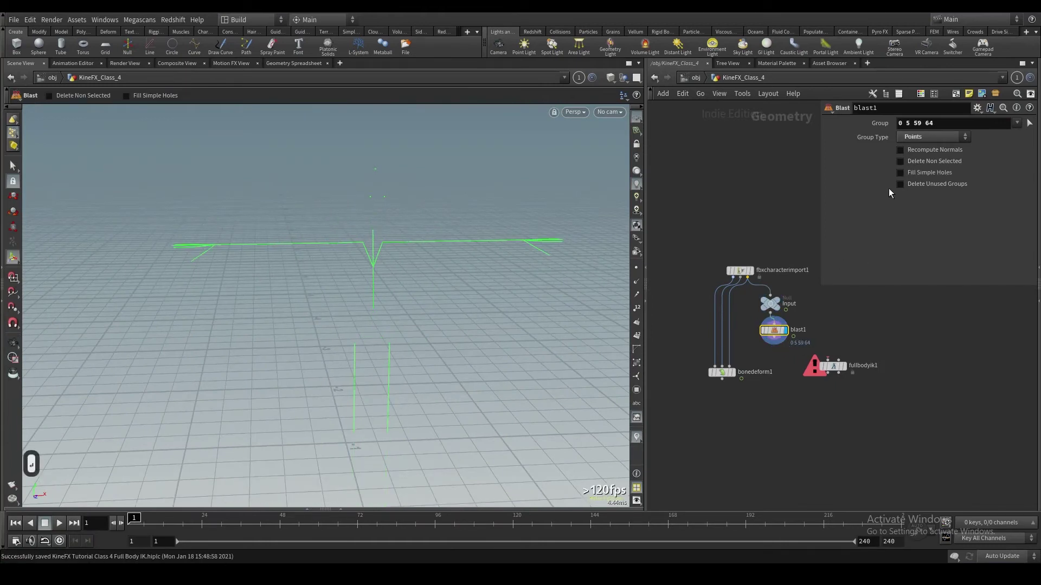
{"action": "left_click", "coordinate": [918, 161]}
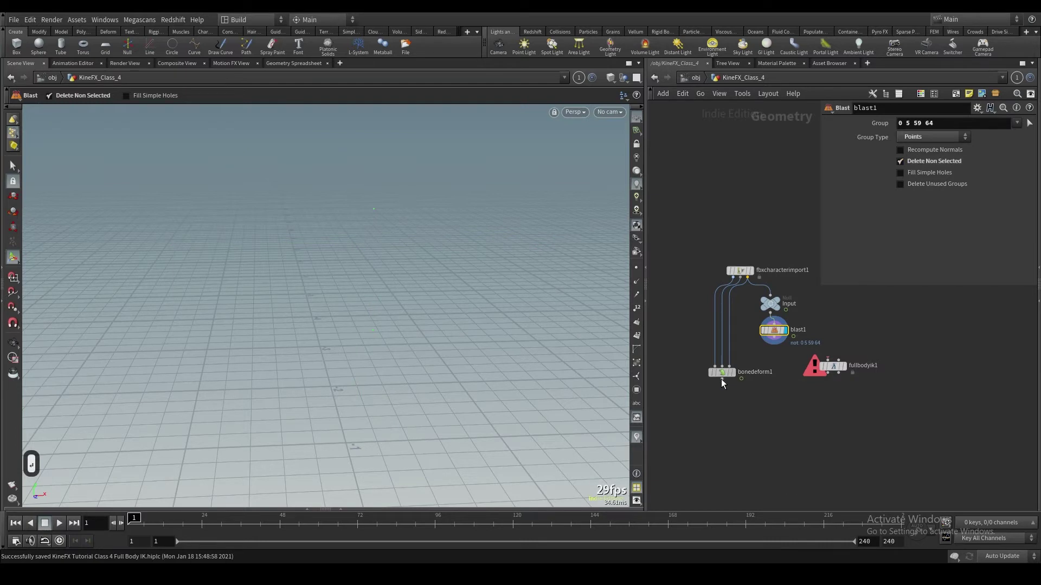
Move the Bone Deform node down and place the Full Body IK node below the Blast node.
{"action": "left_click_drag", "start_coordinate": [721, 379], "coordinate": [707, 404]}
{"action": "key", "text": "Escape"}
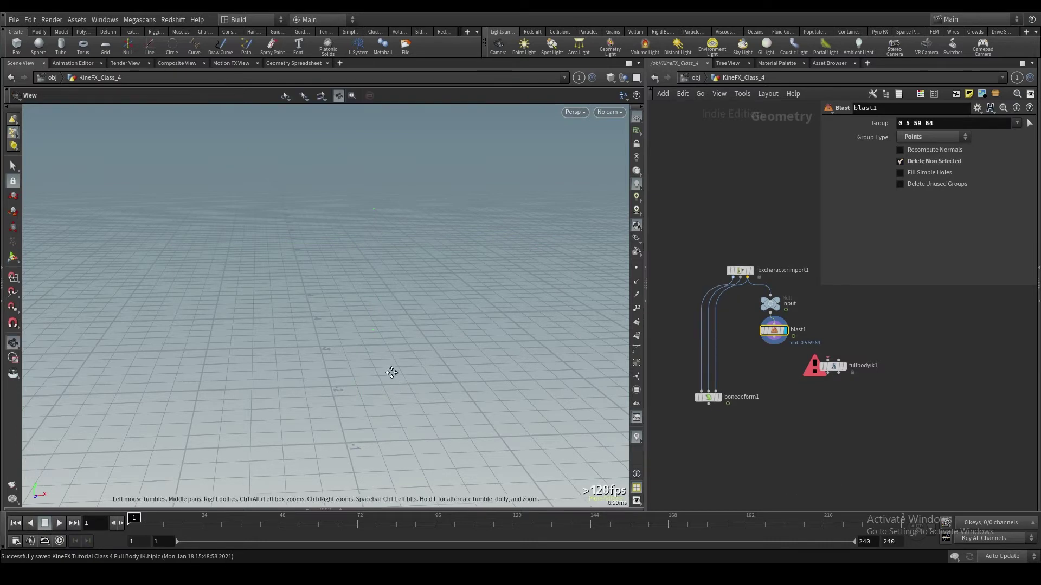
{"action": "left_click_drag", "start_coordinate": [390, 371], "coordinate": [388, 347]}
{"action": "key", "text": "Return"}
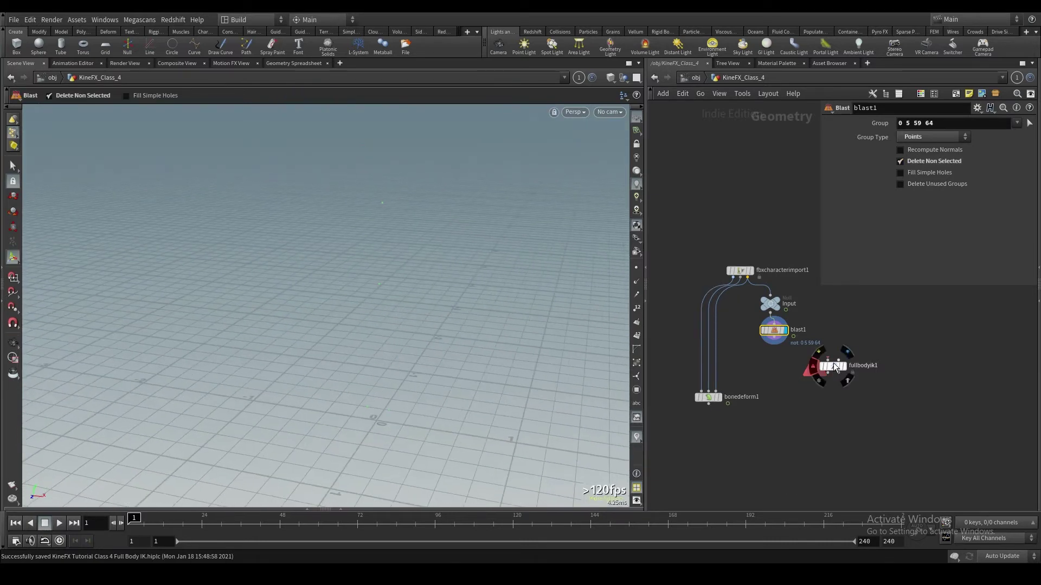
{"action": "left_click_drag", "start_coordinate": [833, 363], "coordinate": [781, 379]}
Attach an Add node after the Blast node and enable Delete Geometry But Keep the Points.
{"action": "key", "text": "Tab"}
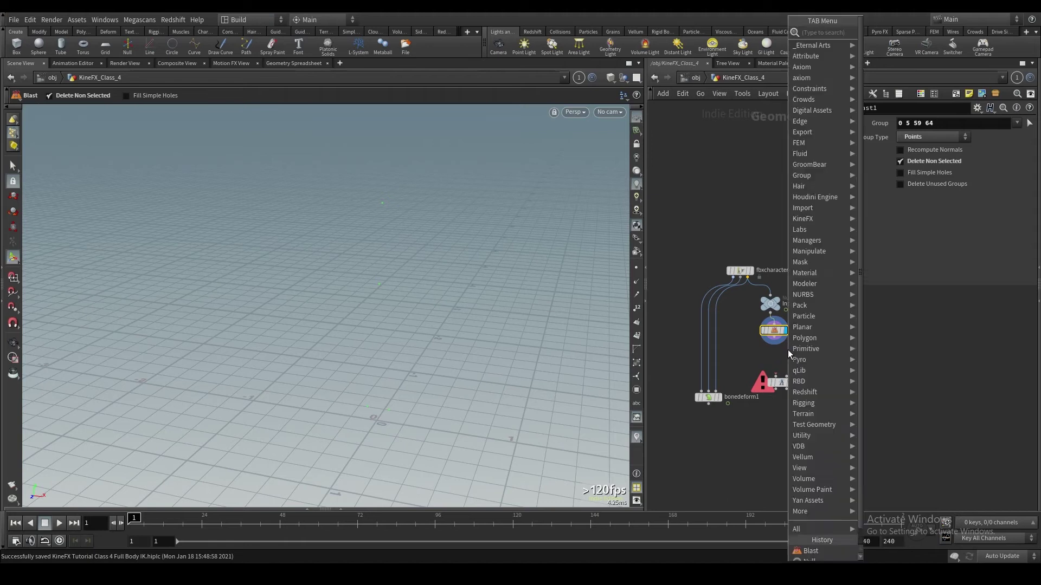
{"action": "type", "text": "add"}
{"action": "key", "text": "Return"}
{"action": "left_click", "coordinate": [782, 351]}
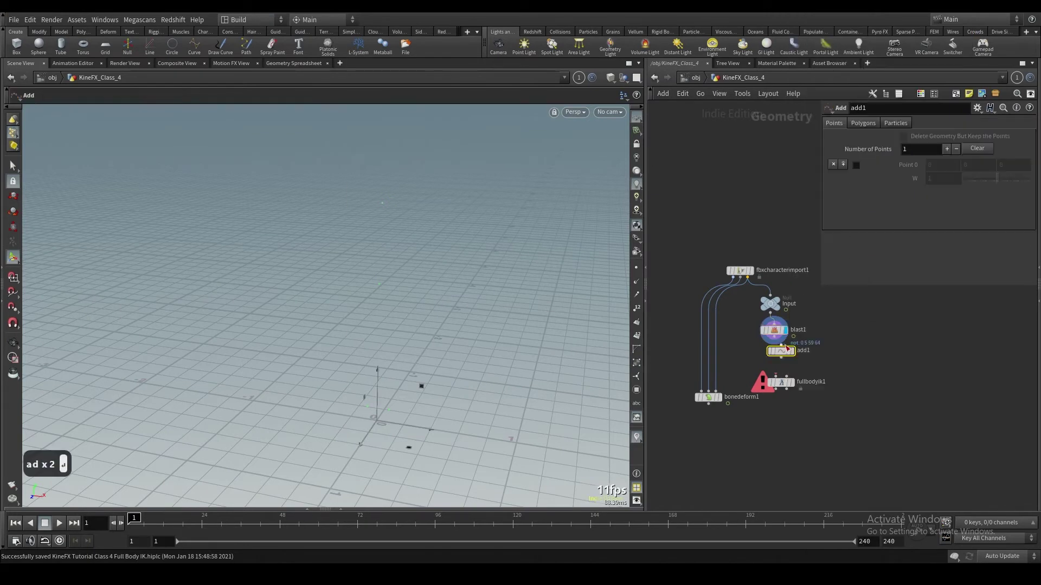
{"action": "scroll", "coordinate": [782, 352], "scroll_direction": "up", "scroll_amount": 2}
{"action": "mouse_move", "coordinate": [789, 359]}
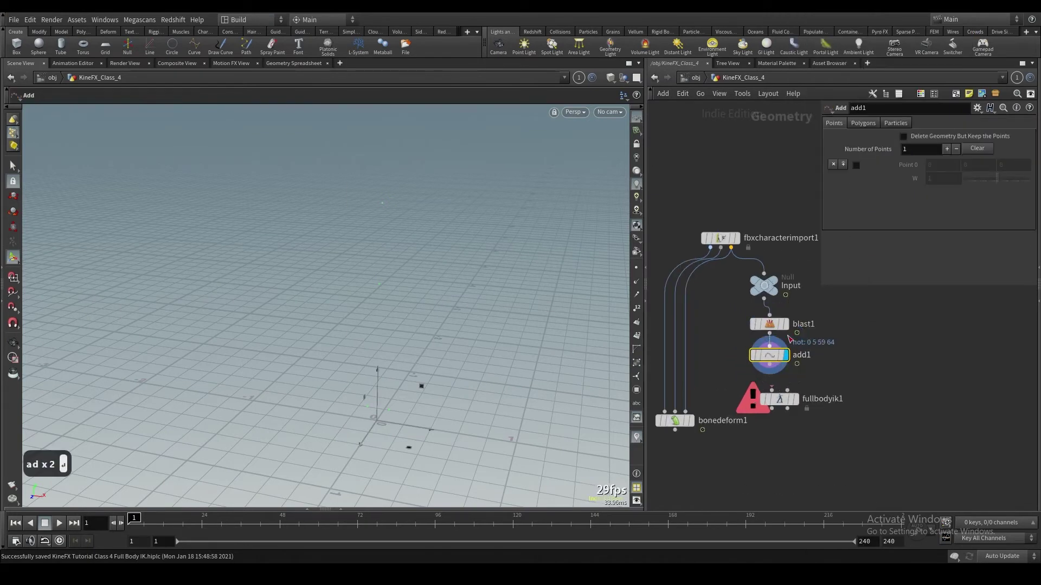
{"action": "left_click", "coordinate": [903, 136]}
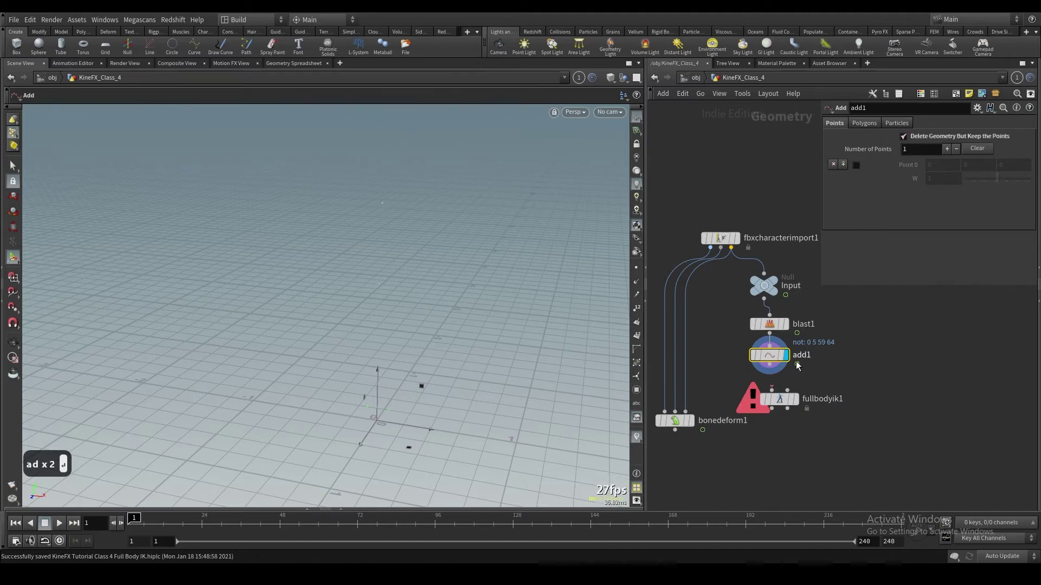
Space out the network by moving the Bone Deform and Full Body IK nodes further below the Add node.
{"action": "scroll", "coordinate": [774, 407], "scroll_direction": "down", "scroll_amount": 3}
{"action": "left_click_drag", "start_coordinate": [716, 409], "coordinate": [703, 461]}
{"action": "scroll", "coordinate": [773, 382], "scroll_direction": "up", "scroll_amount": 1}
{"action": "mouse_move", "coordinate": [789, 402]}
{"action": "left_click_drag", "start_coordinate": [789, 402], "coordinate": [758, 421]}
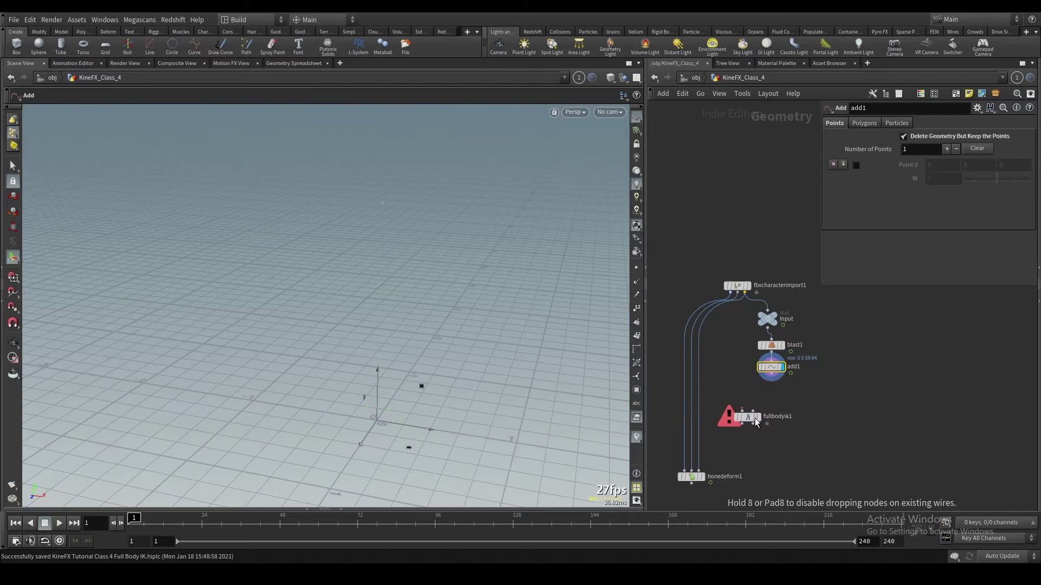
{"action": "mouse_move", "coordinate": [784, 349]}
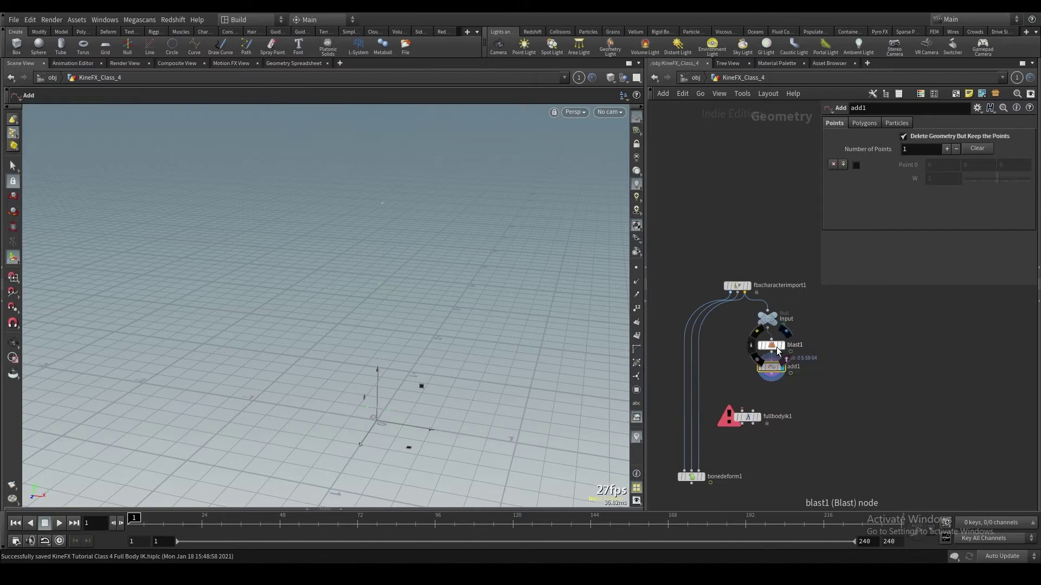
{"action": "left_click", "coordinate": [783, 347]}
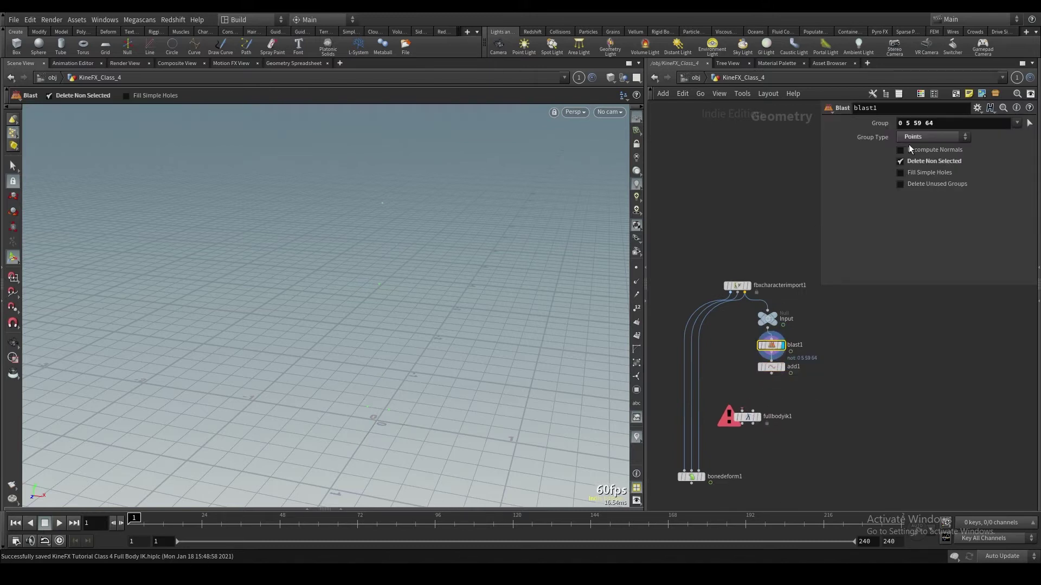
{"action": "left_click", "coordinate": [1029, 123]}
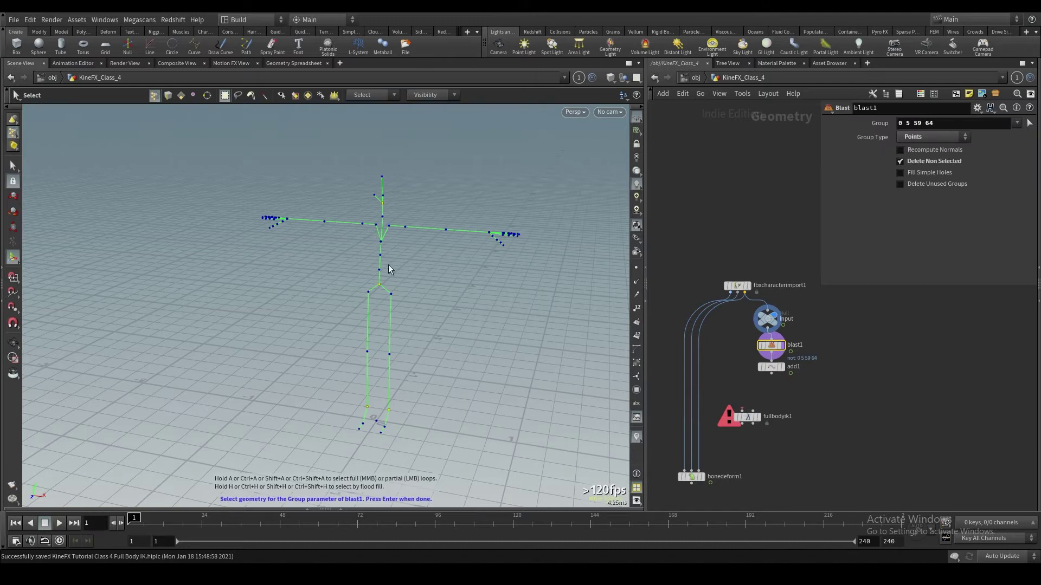
{"action": "left_click", "coordinate": [367, 353], "text": "shift"}
{"action": "key", "text": "Return"}
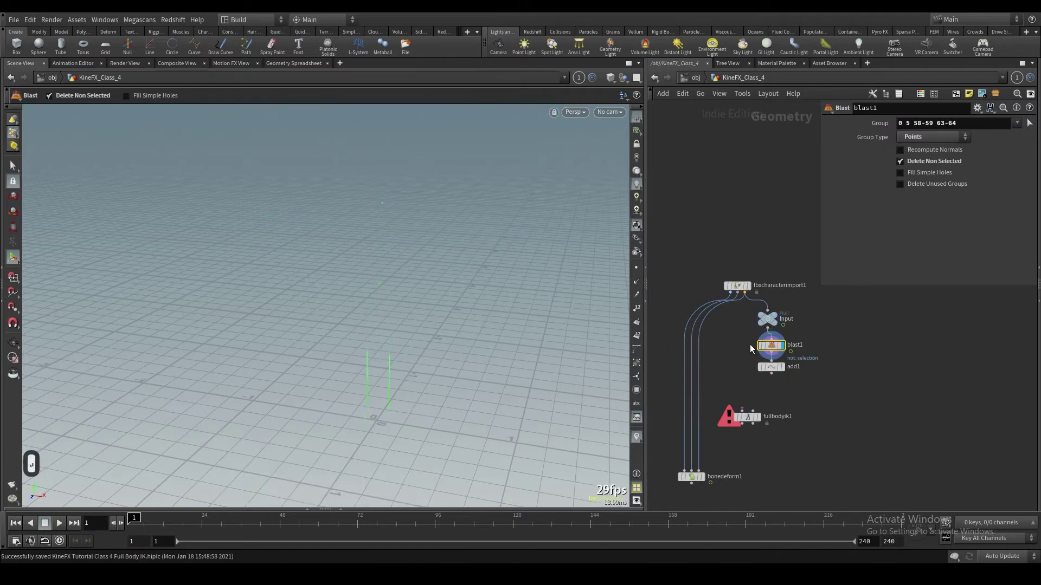
{"action": "left_click_drag", "start_coordinate": [422, 353], "coordinate": [359, 365], "text": "alt"}
{"action": "right_click_drag", "start_coordinate": [360, 365], "coordinate": [348, 399], "text": "alt"}
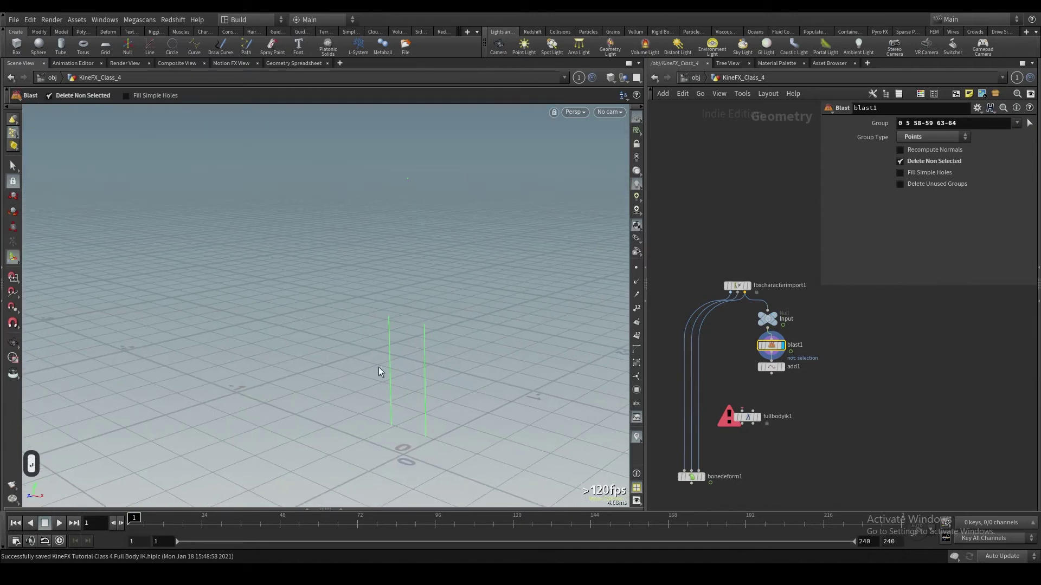
{"action": "mouse_move", "coordinate": [790, 370]}
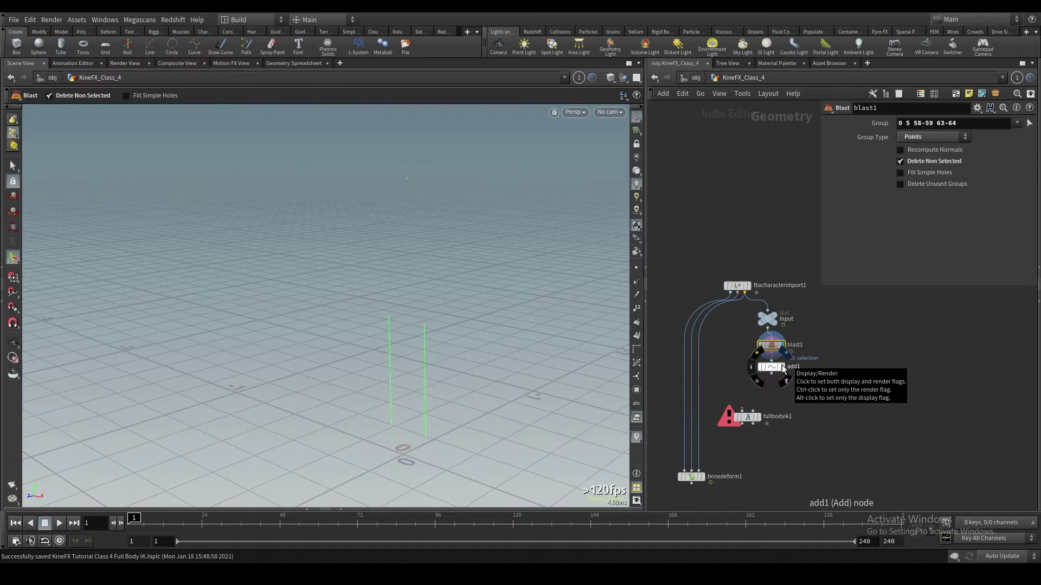
{"action": "left_click", "coordinate": [783, 368]}
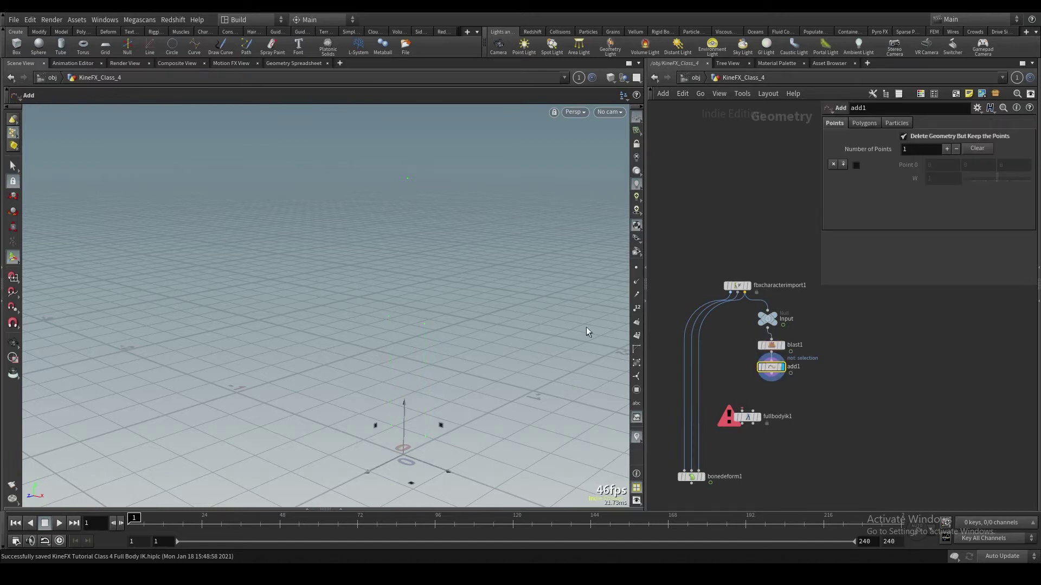
Remove both knee points from the Blast group, leaving points 0 5 59 64, and select the Add node.
{"action": "mouse_move", "coordinate": [774, 347]}
{"action": "left_click", "coordinate": [772, 345]}
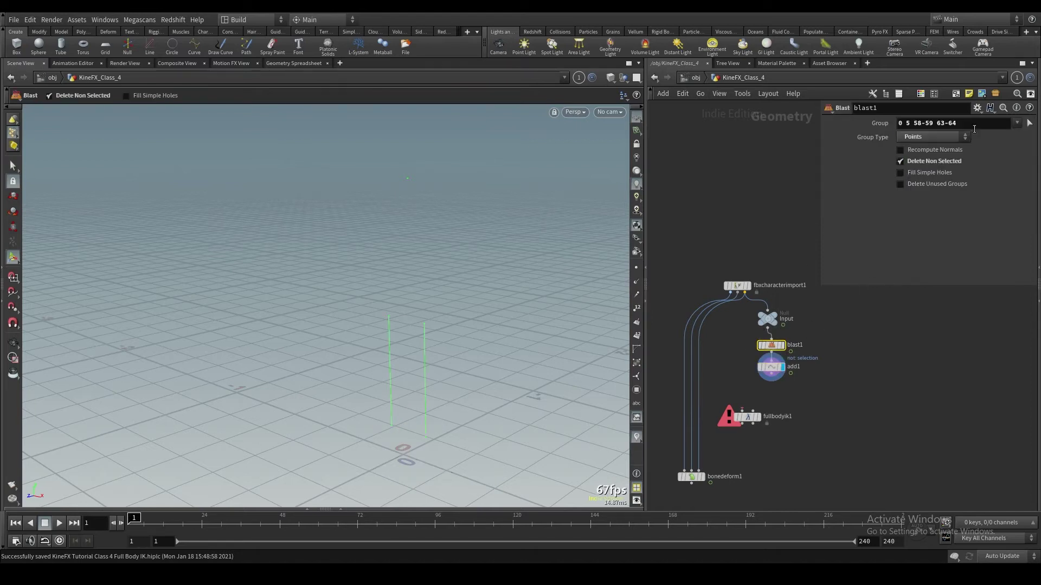
{"action": "left_click", "coordinate": [1029, 123]}
{"action": "left_click_drag", "start_coordinate": [469, 291], "coordinate": [416, 329], "text": "ctrl"}
{"action": "left_click", "coordinate": [388, 315], "text": "ctrl"}
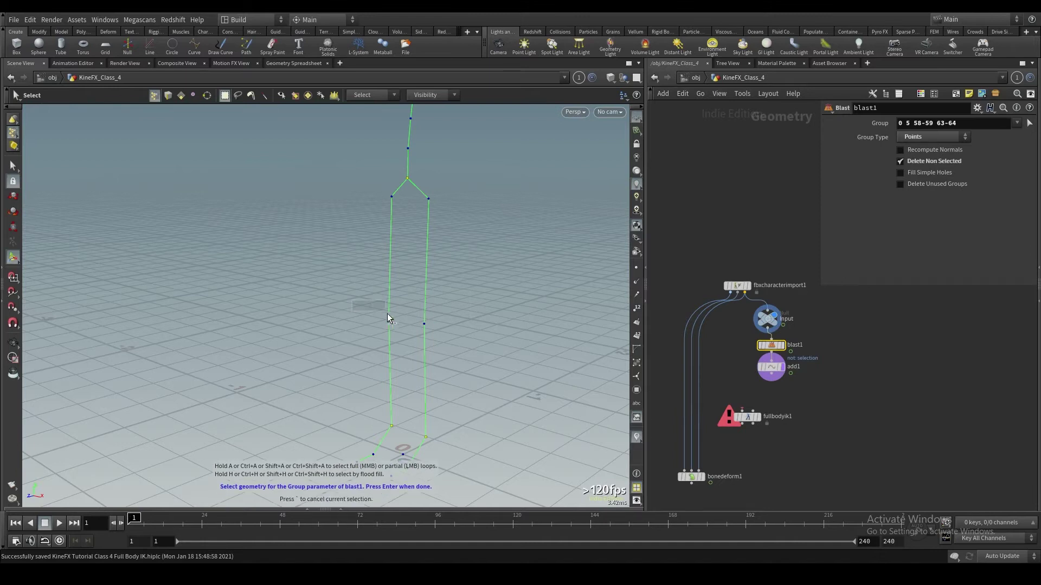
{"action": "key", "text": "Return"}
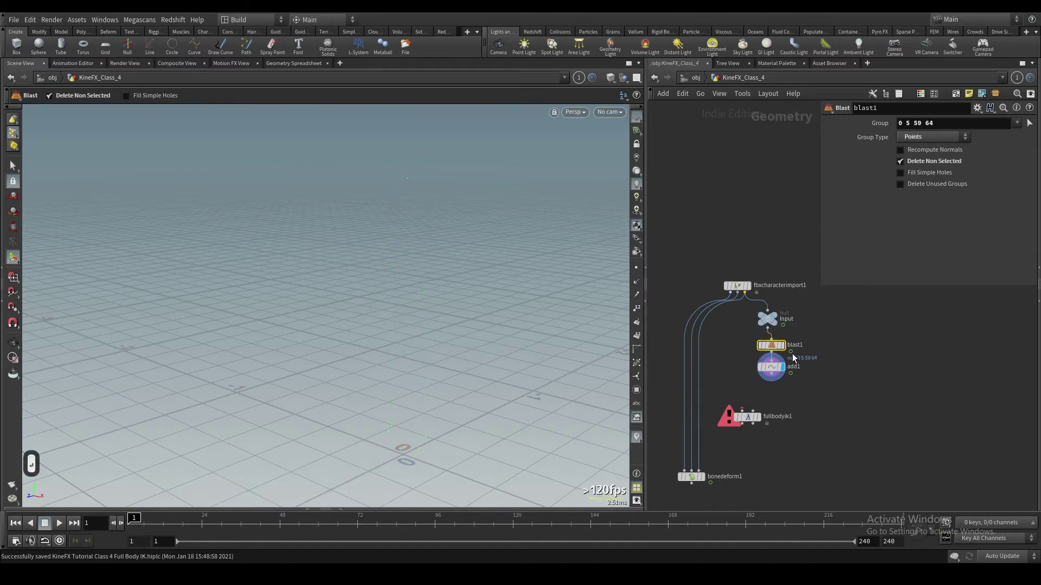
{"action": "left_click", "coordinate": [771, 367]}
Move the Blast and Add nodes aside, wire the Input null into the Full Body IK node's first input, and tidy the layout.
{"action": "mouse_move", "coordinate": [732, 421]}
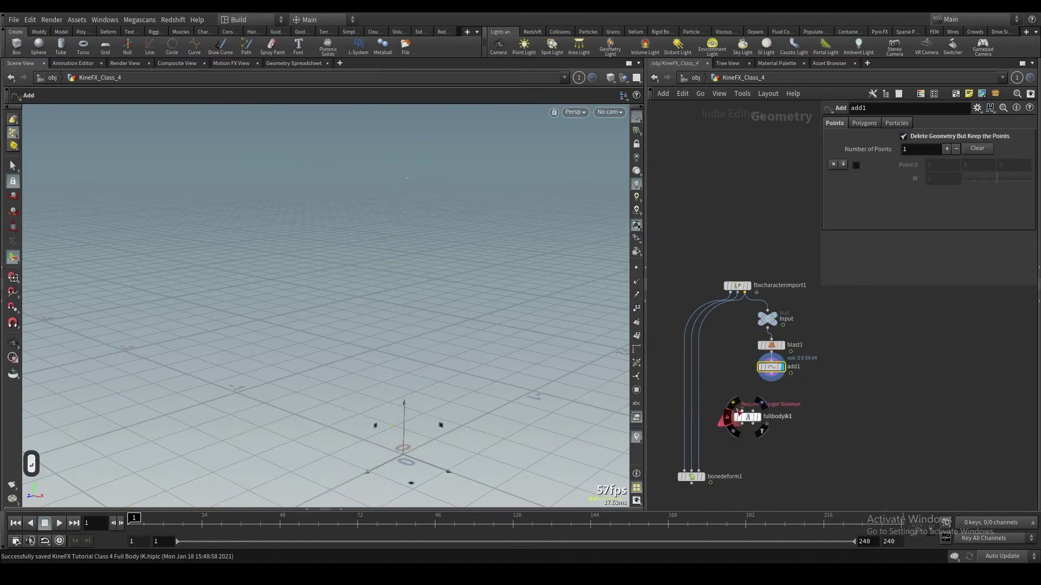
{"action": "left_click_drag", "start_coordinate": [798, 393], "coordinate": [836, 359]}
{"action": "left_click", "coordinate": [749, 383]}
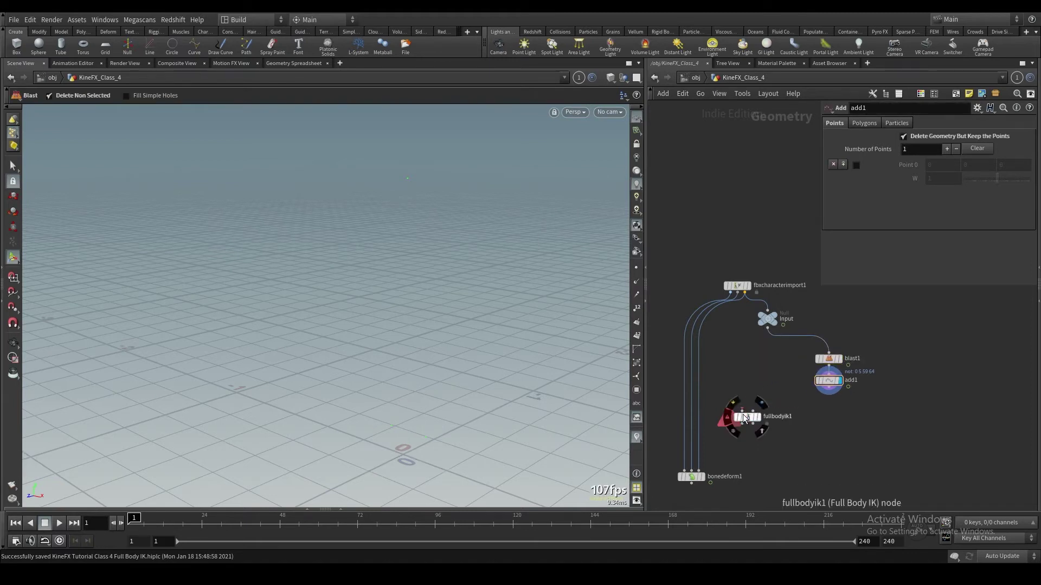
{"action": "left_click", "coordinate": [743, 410]}
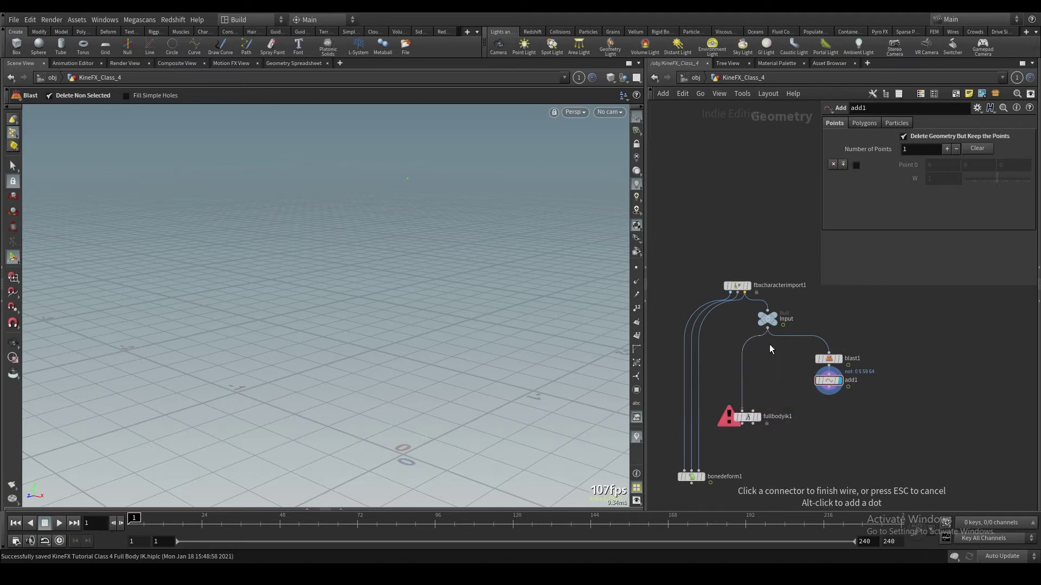
{"action": "left_click", "coordinate": [767, 328]}
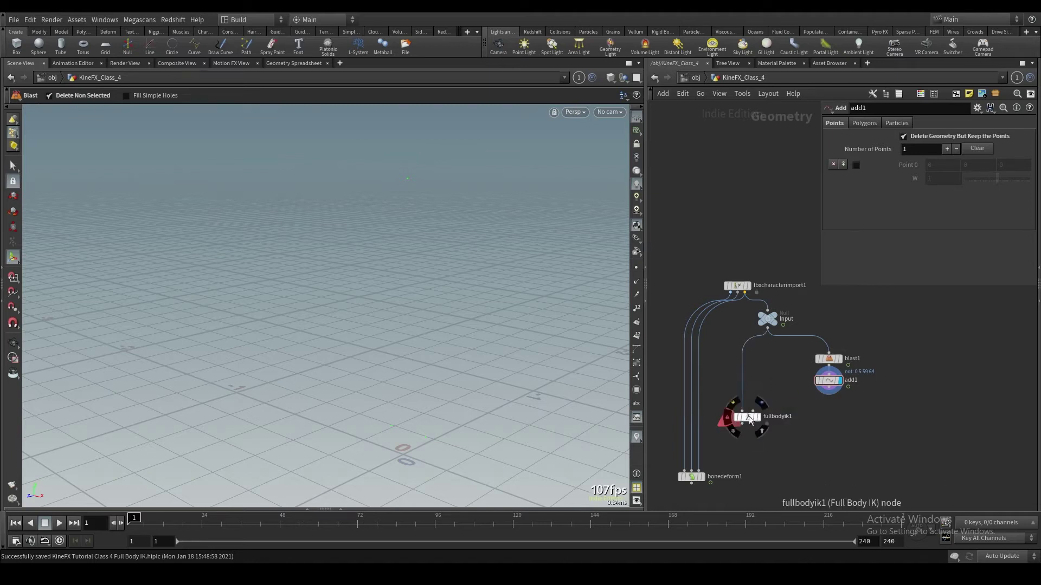
{"action": "left_click_drag", "start_coordinate": [749, 415], "coordinate": [753, 432]}
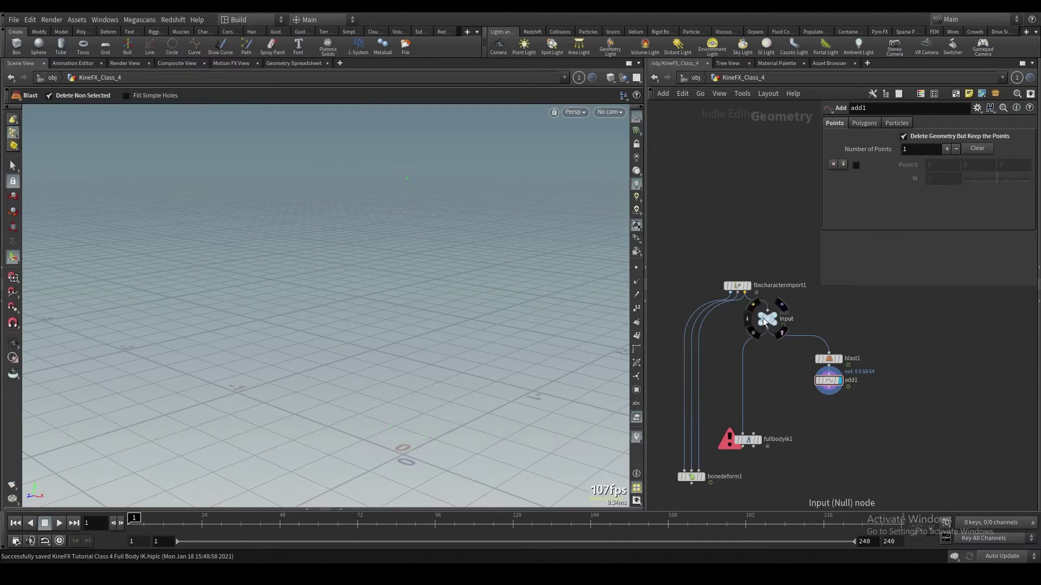
{"action": "left_click_drag", "start_coordinate": [771, 285], "coordinate": [759, 271]}
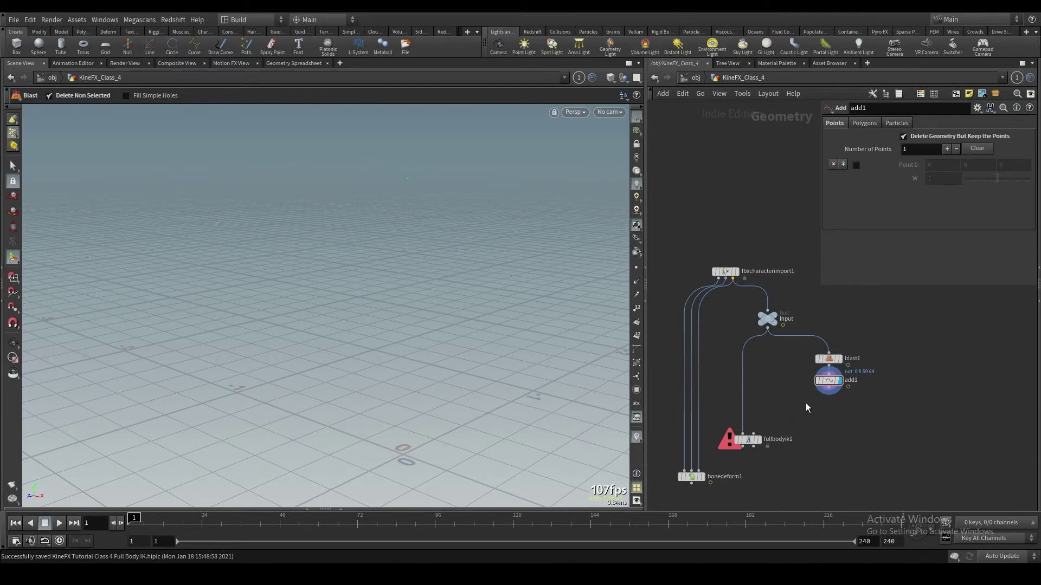
Add a Rig Pose node connected after the Add node.
{"action": "right_click_drag", "start_coordinate": [819, 415], "coordinate": [817, 415]}
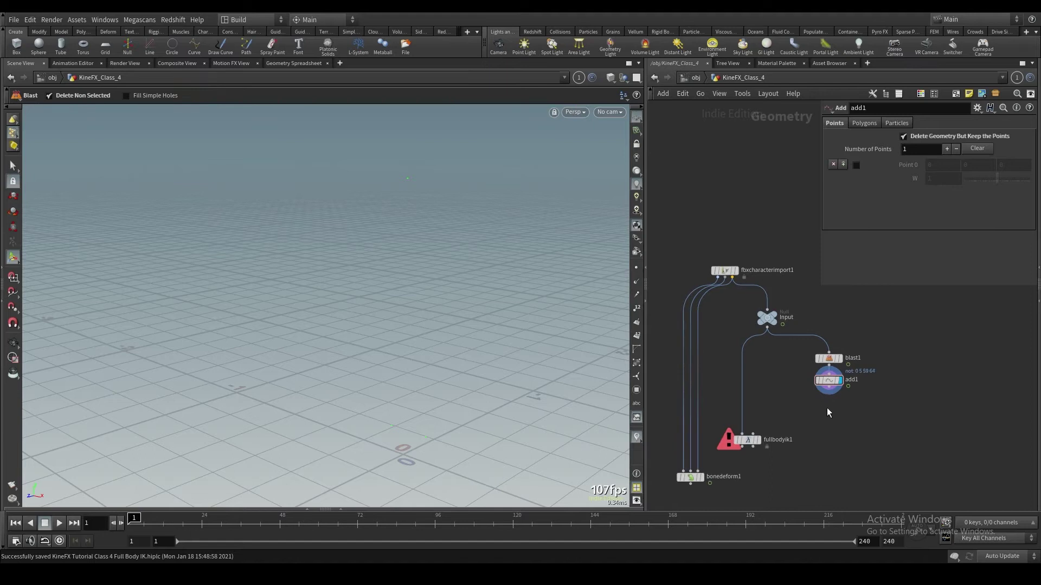
{"action": "key", "text": "Tab"}
{"action": "type", "text": "rig"}
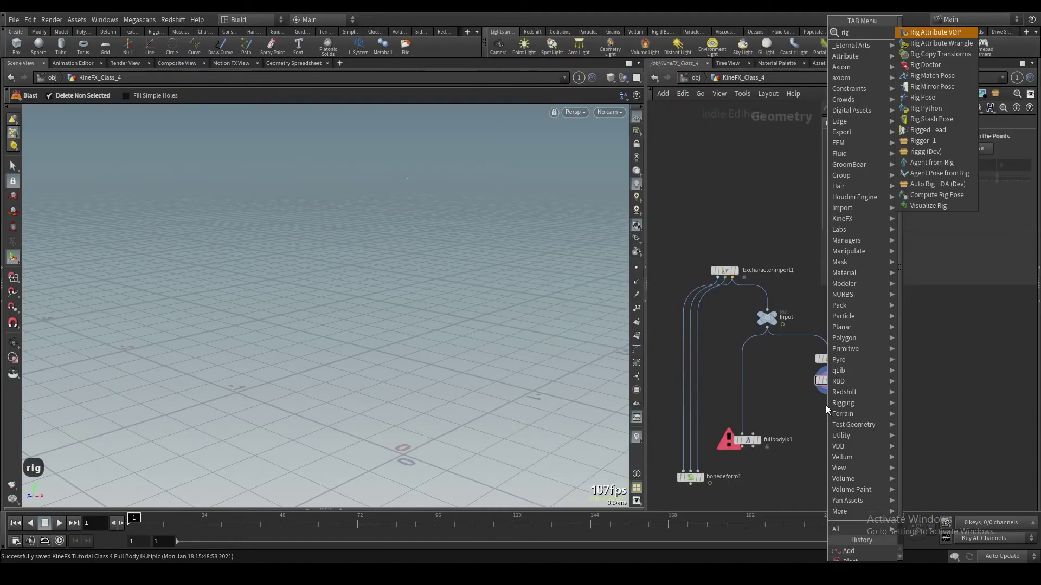
{"action": "left_click", "coordinate": [924, 98]}
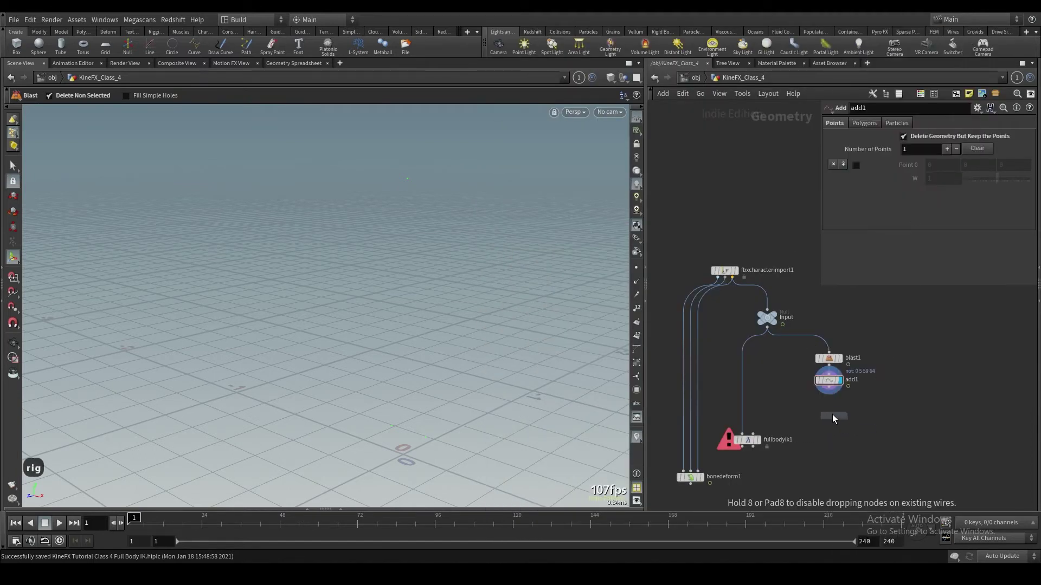
{"action": "left_click", "coordinate": [832, 416]}
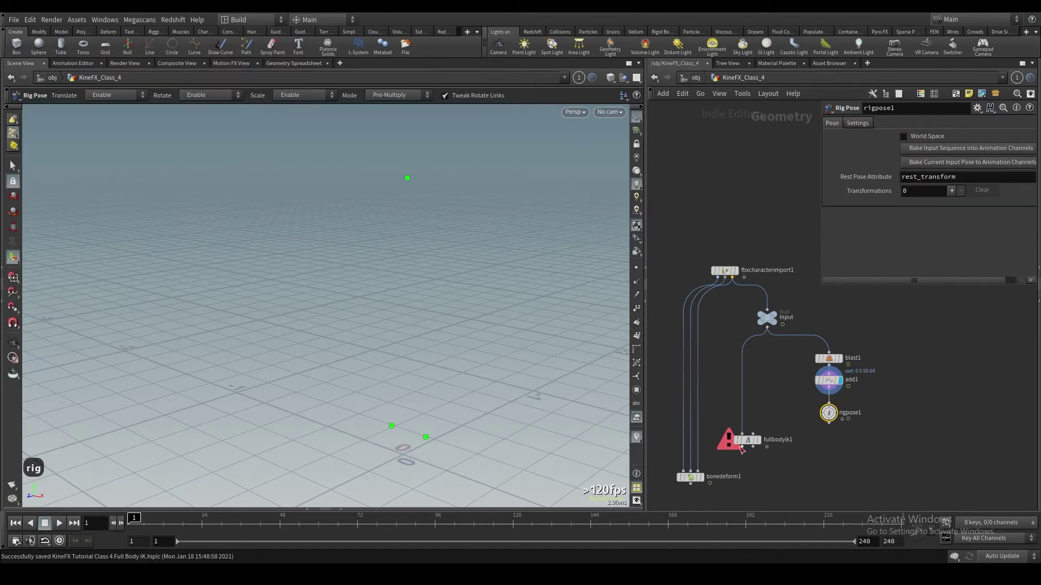
Make room around the Full Body IK and Bone Deform nodes, and wire the Rig Pose output into the Full Body IK node's second input.
{"action": "left_click_drag", "start_coordinate": [746, 440], "coordinate": [747, 455]}
{"action": "scroll", "coordinate": [714, 450], "scroll_direction": "down", "scroll_amount": 1}
{"action": "middle_click_drag", "start_coordinate": [714, 448], "coordinate": [727, 373]}
{"action": "left_click_drag", "start_coordinate": [710, 399], "coordinate": [712, 437]}
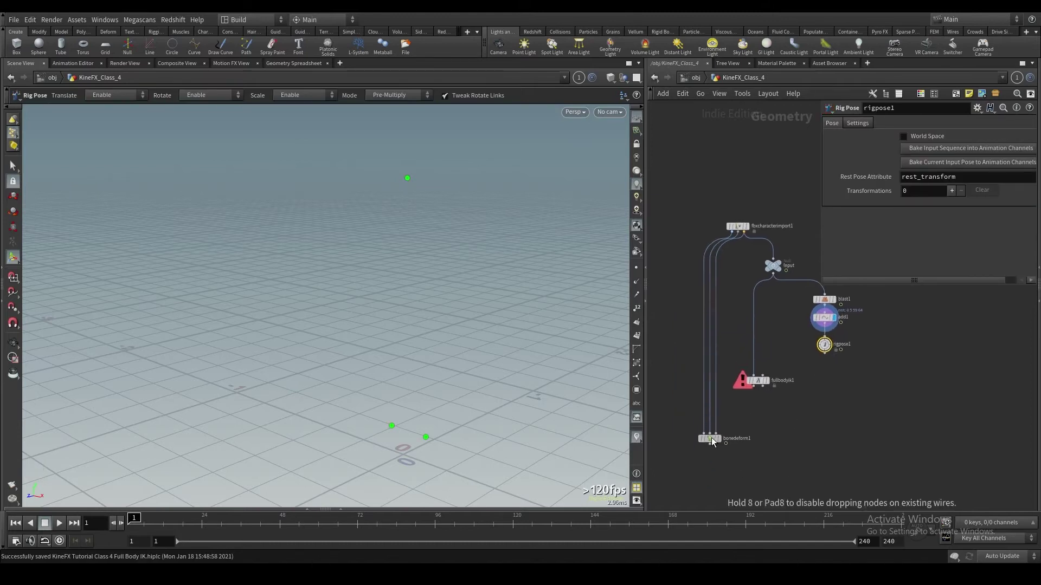
{"action": "scroll", "coordinate": [764, 388], "scroll_direction": "up", "scroll_amount": 1}
{"action": "left_click", "coordinate": [762, 371]}
{"action": "left_click", "coordinate": [836, 346]}
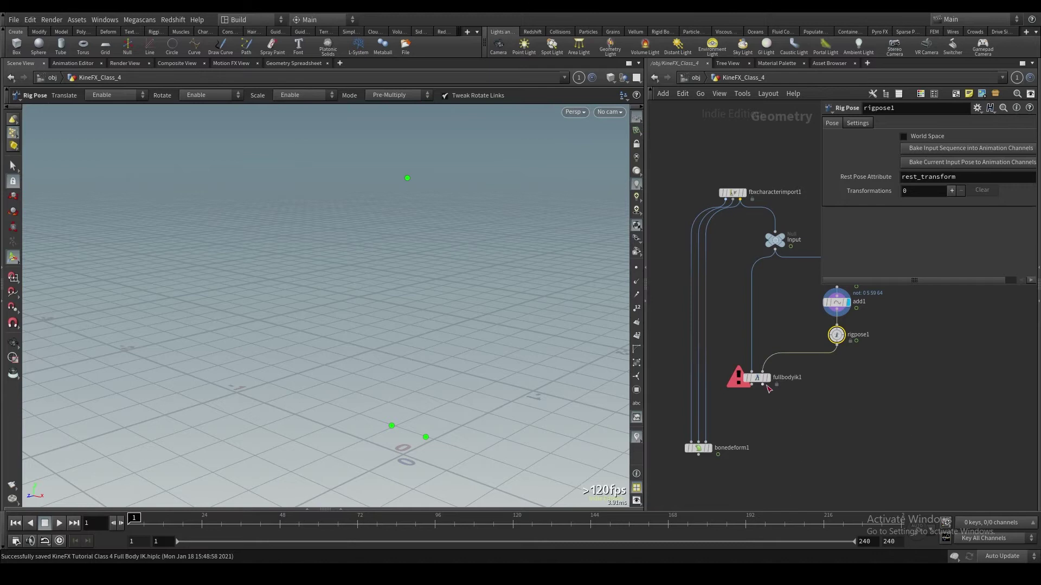
Wire the Full Body IK node's first output into Bone Deform's Deform Point Transforms input and display the Bone Deform node.
{"action": "left_click", "coordinate": [766, 378]}
{"action": "left_click", "coordinate": [756, 378]}
{"action": "left_click", "coordinate": [757, 386]}
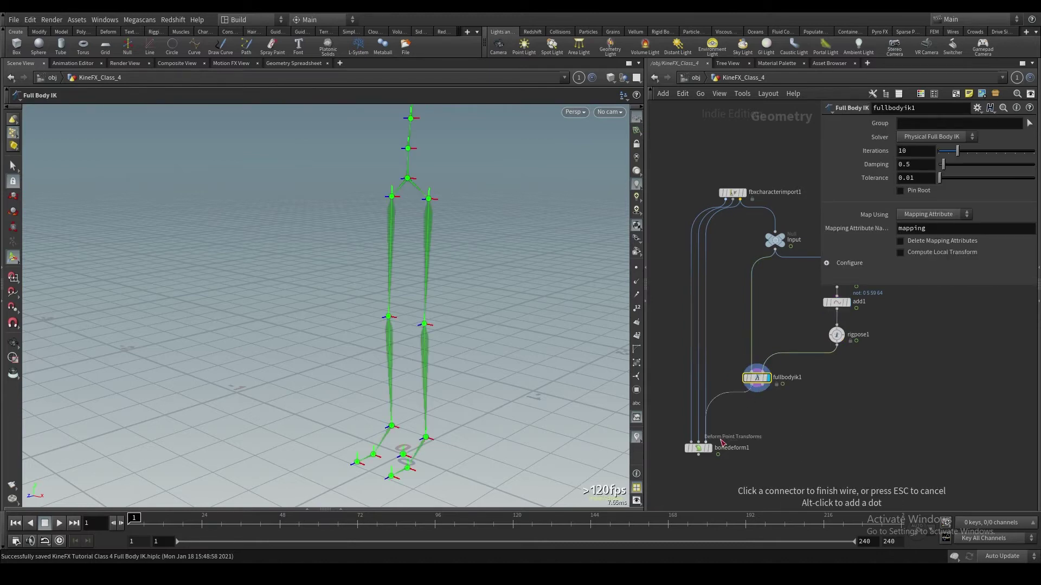
{"action": "left_click", "coordinate": [706, 442]}
{"action": "left_click", "coordinate": [708, 447]}
{"action": "left_click", "coordinate": [698, 447]}
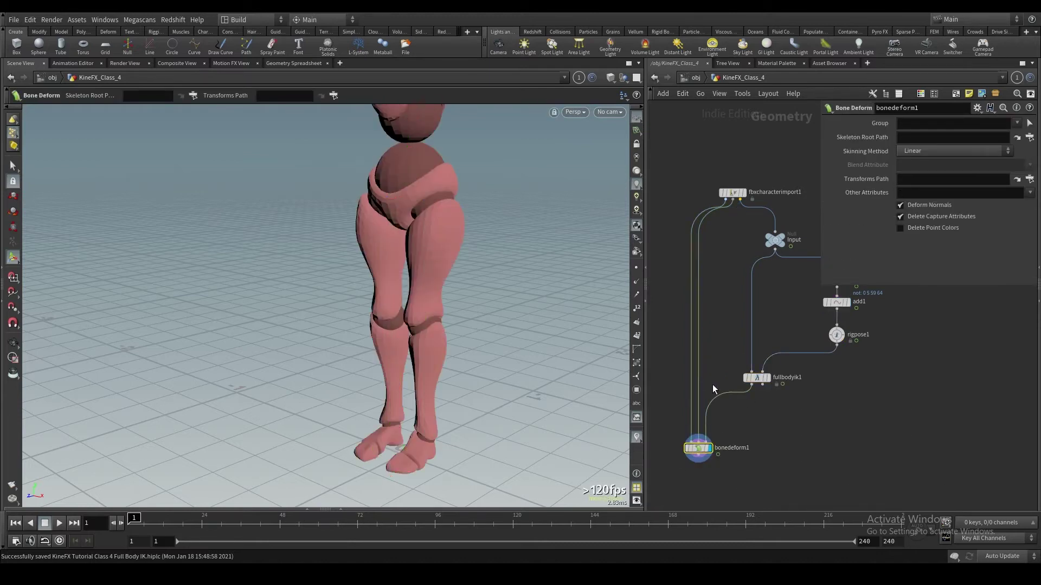
Select the Rig Pose node and try to move the hip control on the displayed character.
{"action": "scroll", "coordinate": [665, 378], "scroll_direction": "down", "scroll_amount": 8}
{"action": "scroll", "coordinate": [688, 394], "scroll_direction": "up", "scroll_amount": 3}
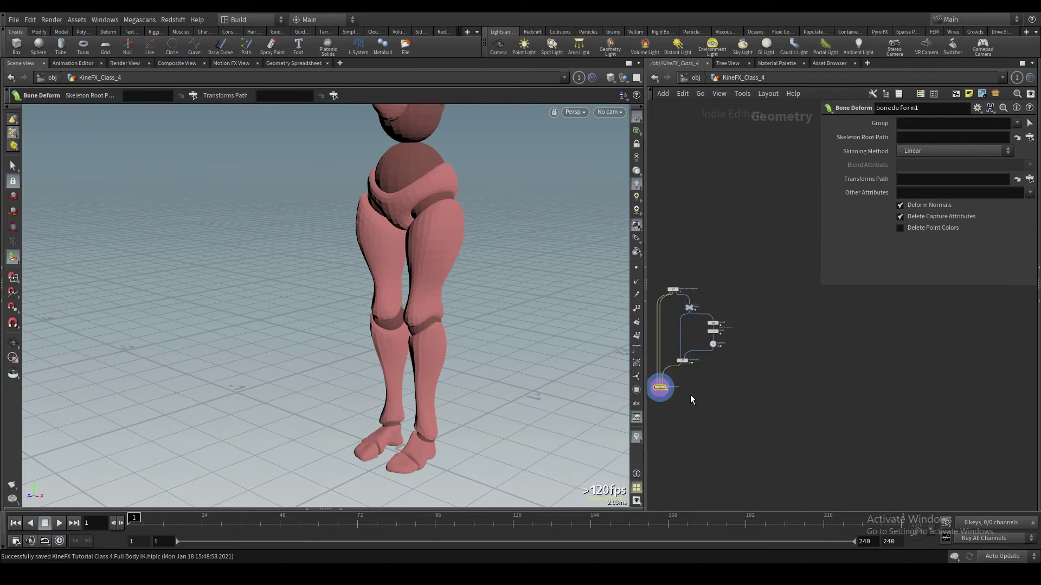
{"action": "middle_click_drag", "start_coordinate": [691, 394], "coordinate": [776, 441]}
{"action": "scroll", "coordinate": [757, 397], "scroll_direction": "up", "scroll_amount": 4}
{"action": "scroll", "coordinate": [435, 281], "scroll_direction": "down", "scroll_amount": 5}
{"action": "left_click_drag", "start_coordinate": [436, 312], "coordinate": [461, 300], "text": "alt"}
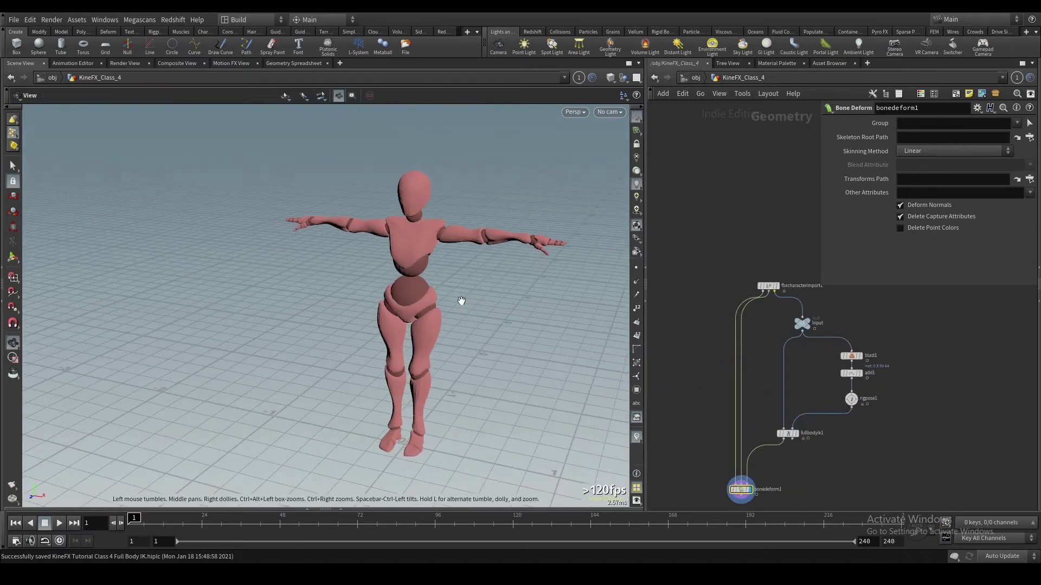
{"action": "left_click_drag", "start_coordinate": [874, 426], "coordinate": [848, 396]}
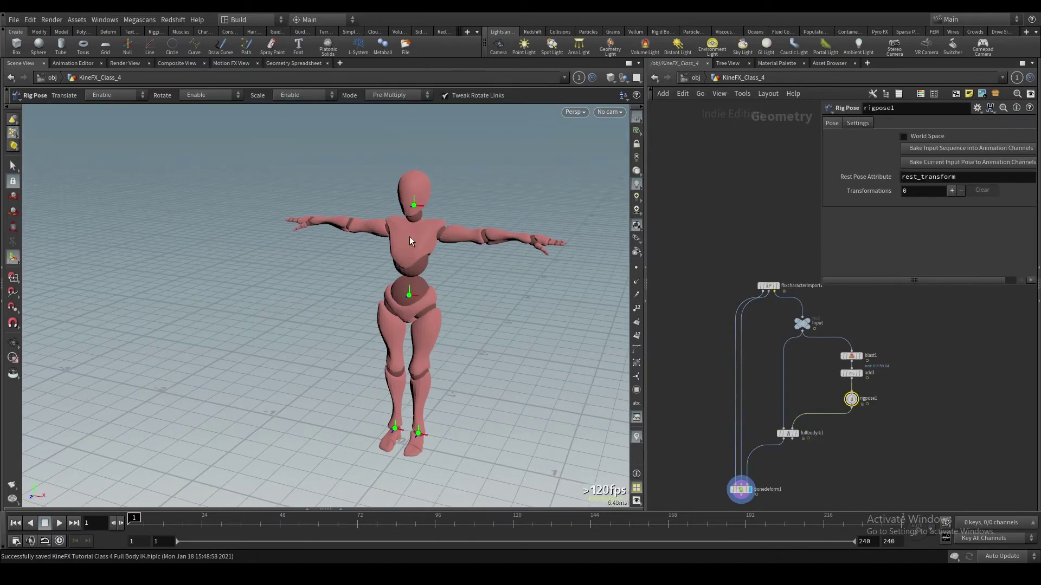
{"action": "left_click", "coordinate": [409, 295]}
{"action": "left_click_drag", "start_coordinate": [411, 277], "coordinate": [416, 311]}
Set the Full Body IK node to map its targets with Match By Attribute.
{"action": "left_click", "coordinate": [787, 433]}
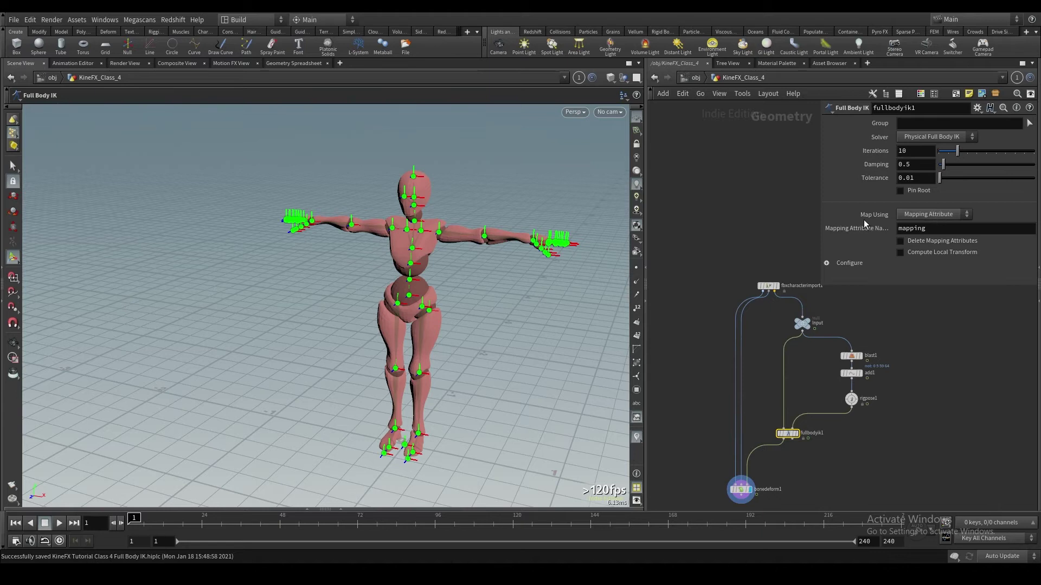
{"action": "left_click", "coordinate": [904, 215]}
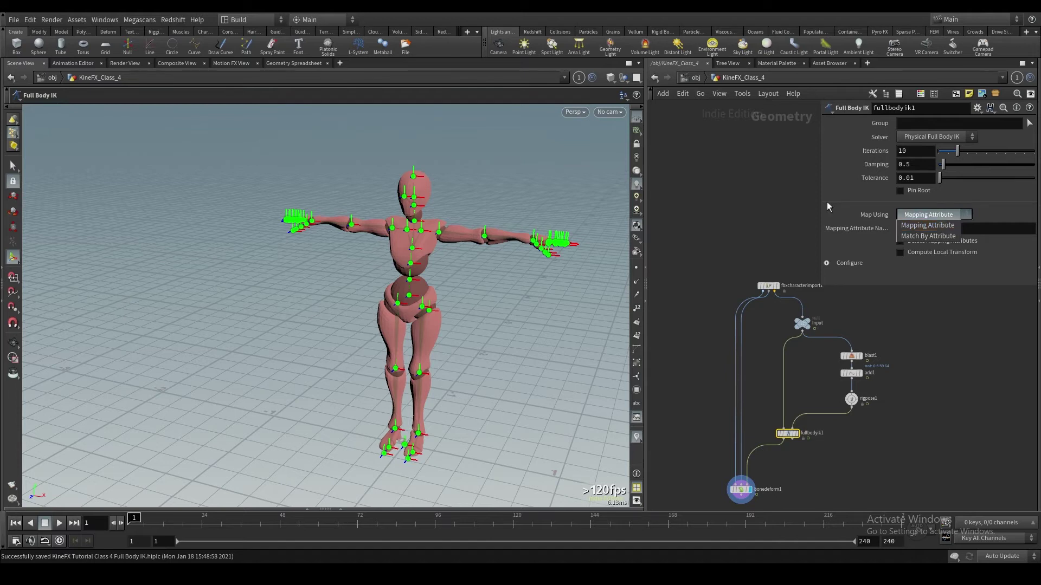
{"action": "left_click", "coordinate": [928, 237]}
Test the rig by moving the Rig Pose node's hip control, and clear the transformation.
{"action": "left_click", "coordinate": [852, 399]}
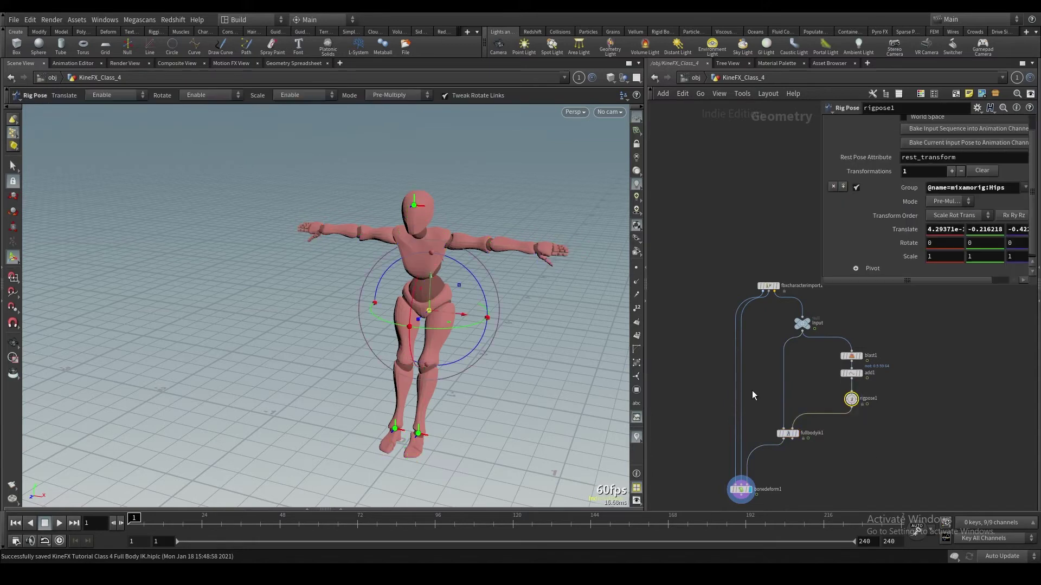
{"action": "left_click_drag", "start_coordinate": [429, 310], "coordinate": [476, 323]}
{"action": "left_click", "coordinate": [980, 171]}
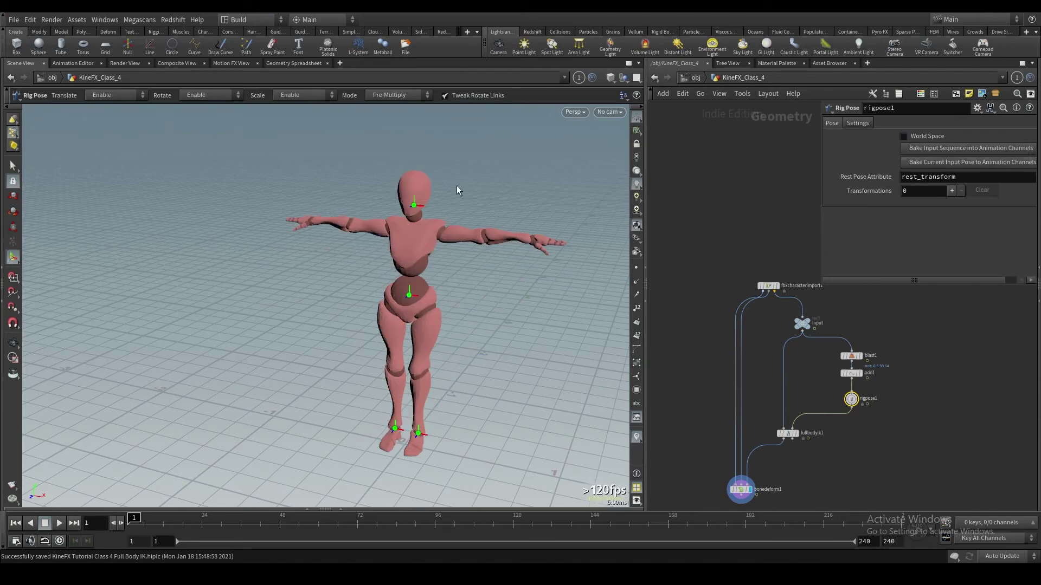
Test the head control by moving and rotating it in the Rig Pose node, and clear the transformation.
{"action": "left_click", "coordinate": [417, 209]}
{"action": "mouse_move", "coordinate": [416, 209]}
{"action": "left_mouse_down"}
{"action": "mouse_move", "coordinate": [313, 273]}
{"action": "mouse_move", "coordinate": [473, 207]}
{"action": "mouse_move", "coordinate": [372, 255]}
{"action": "mouse_move", "coordinate": [309, 320]}
{"action": "mouse_move", "coordinate": [303, 240]}
{"action": "mouse_move", "coordinate": [314, 301]}
{"action": "mouse_move", "coordinate": [275, 333]}
{"action": "mouse_move", "coordinate": [410, 192]}
{"action": "left_mouse_up"}
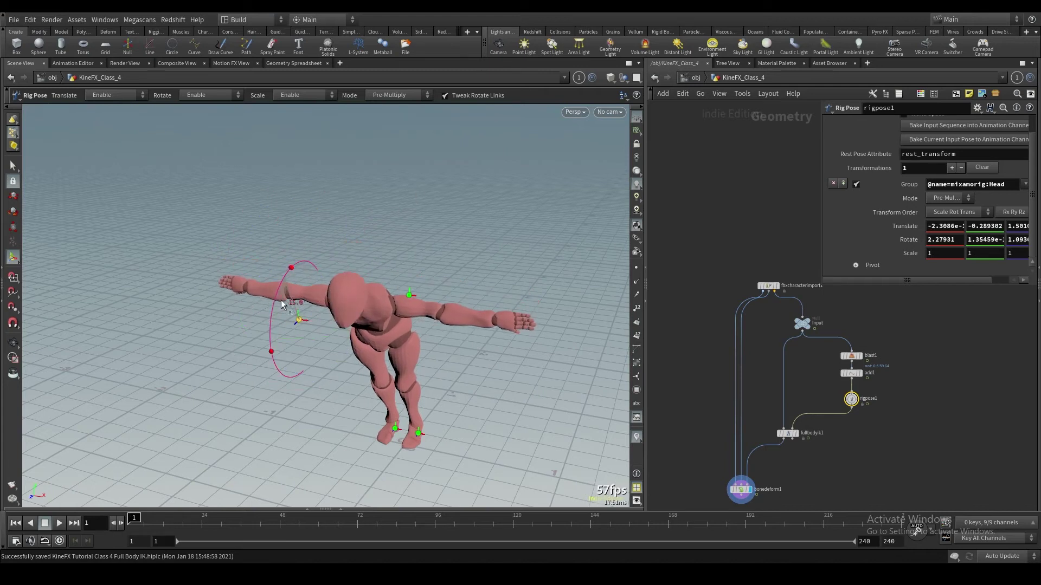
{"action": "left_click", "coordinate": [976, 168]}
{"action": "key", "text": "Escape"}
Move the hip control down and backward to about -0.596 in Y and -0.618 in Z.
{"action": "left_click_drag", "start_coordinate": [417, 298], "coordinate": [410, 274], "text": "alt"}
{"action": "middle_click_drag", "start_coordinate": [410, 274], "coordinate": [423, 232], "text": "alt"}
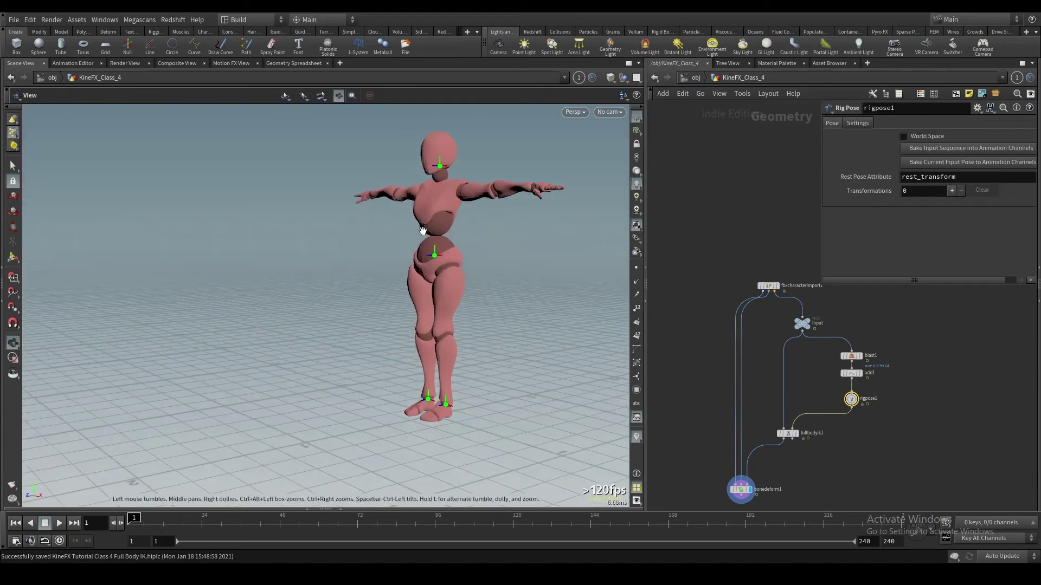
{"action": "left_click_drag", "start_coordinate": [423, 233], "coordinate": [451, 232], "text": "alt"}
{"action": "left_click", "coordinate": [429, 252]}
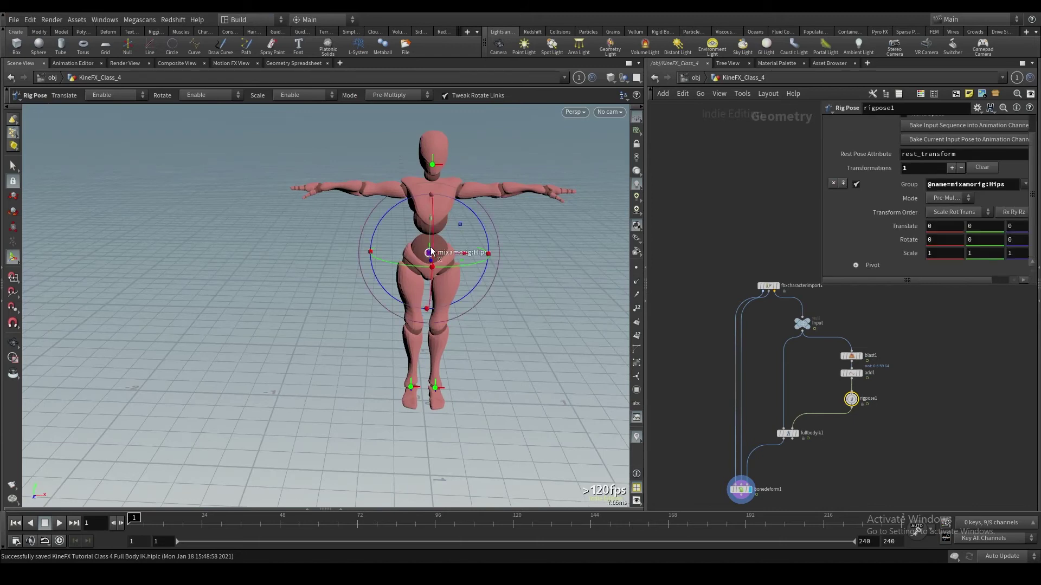
{"action": "left_click_drag", "start_coordinate": [488, 255], "coordinate": [362, 305]}
{"action": "left_click_drag", "start_coordinate": [451, 401], "coordinate": [446, 398], "text": "alt"}
{"action": "scroll", "coordinate": [446, 397], "scroll_direction": "up", "scroll_amount": 4}
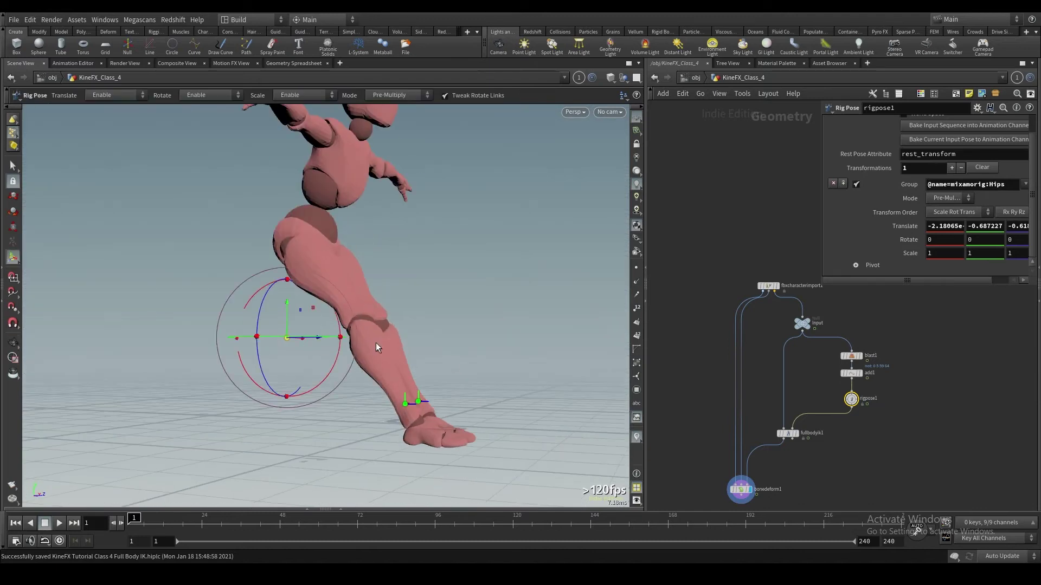
{"action": "left_click", "coordinate": [285, 315]}
{"action": "left_click", "coordinate": [287, 337]}
{"action": "left_click_drag", "start_coordinate": [286, 326], "coordinate": [349, 299]}
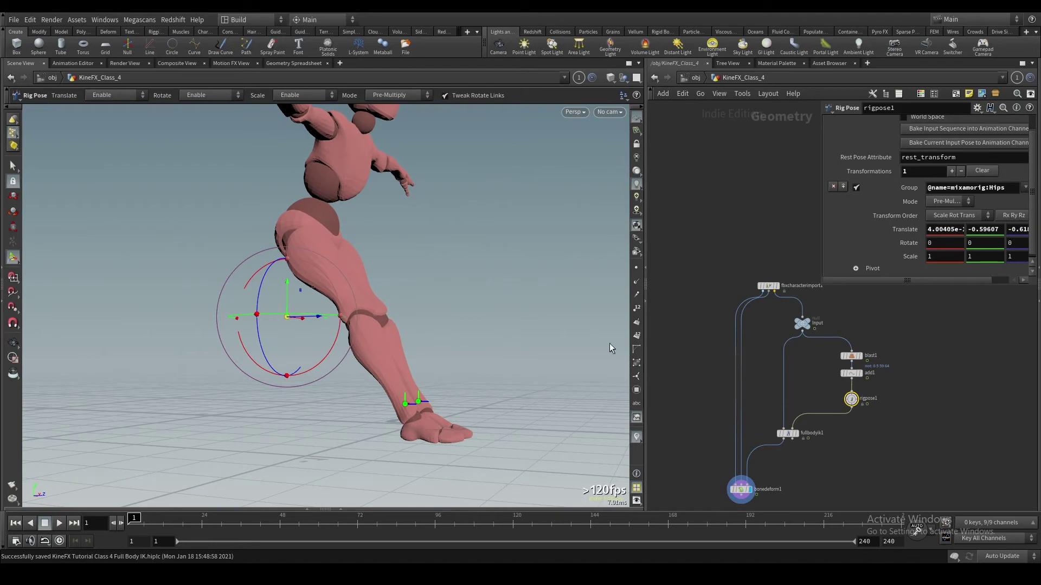
Select the Full Body IK node, enlarge its parameter area and expand the Configure settings.
{"action": "left_click", "coordinate": [789, 432]}
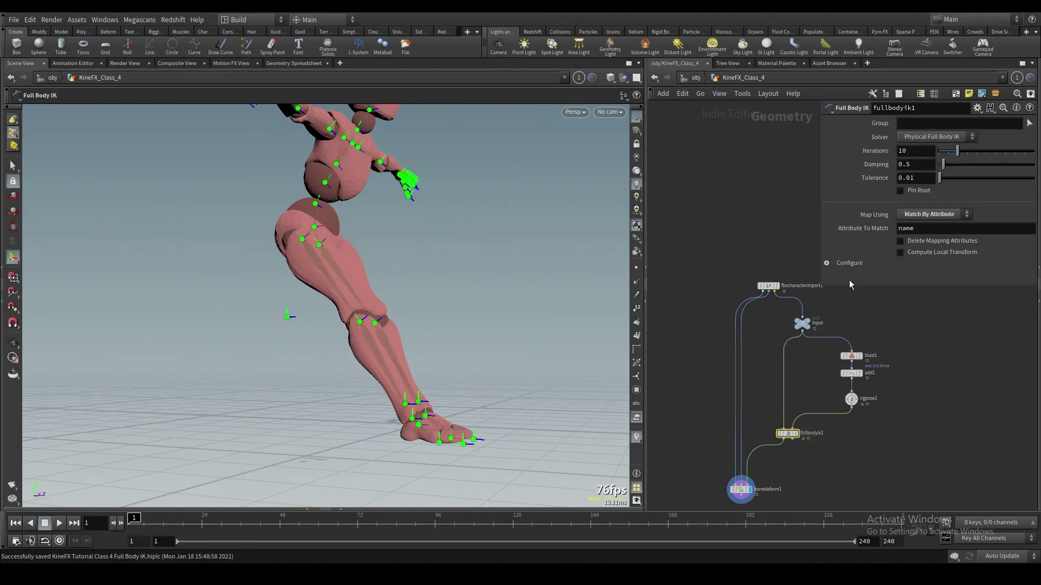
{"action": "left_click_drag", "start_coordinate": [846, 286], "coordinate": [869, 377]}
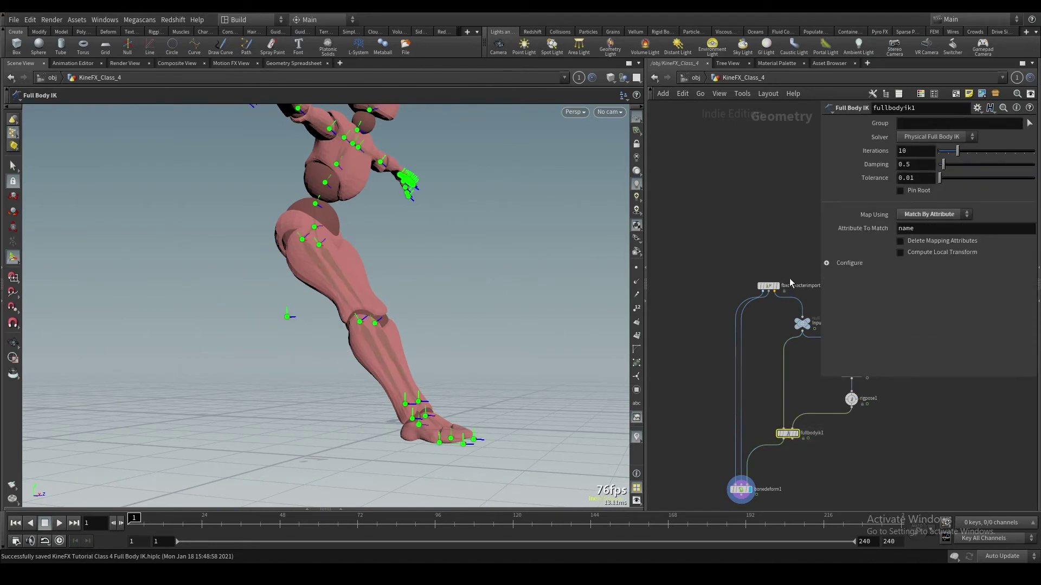
{"action": "scroll", "coordinate": [790, 283], "scroll_direction": "down", "scroll_amount": 2}
{"action": "scroll", "coordinate": [809, 384], "scroll_direction": "up", "scroll_amount": 1}
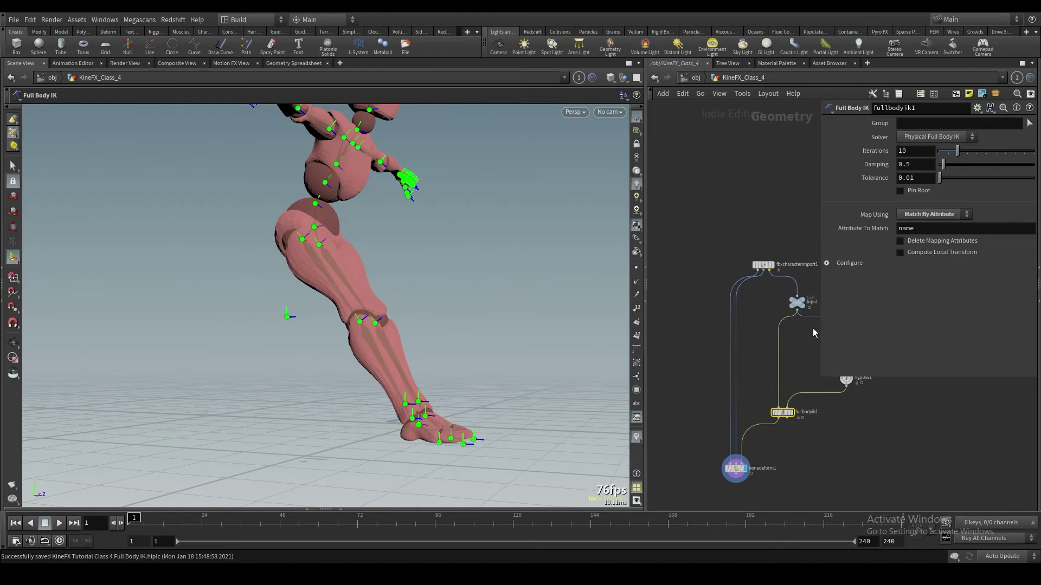
{"action": "scroll", "coordinate": [772, 447], "scroll_direction": "up", "scroll_amount": 1}
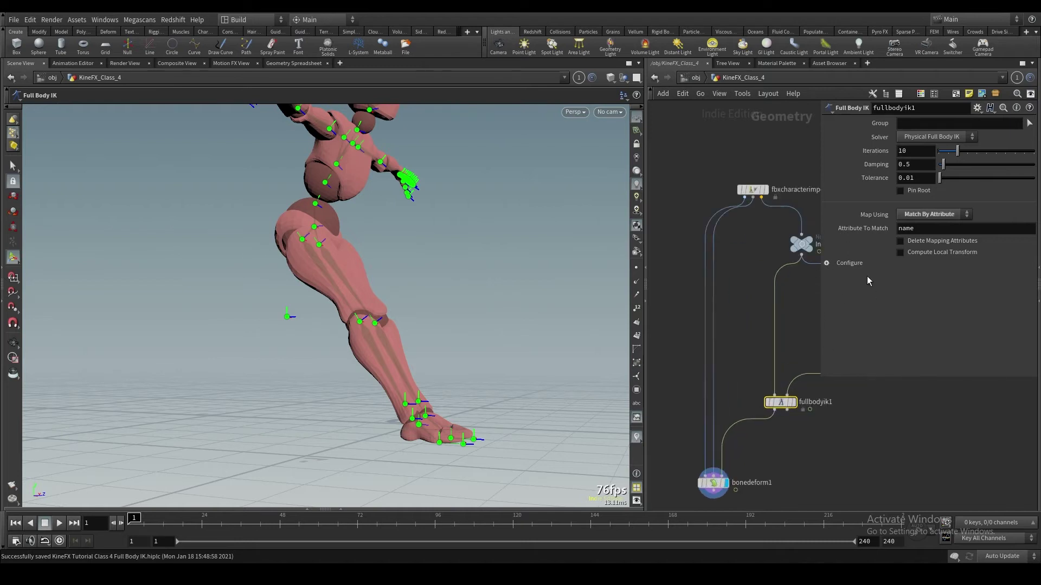
{"action": "left_click", "coordinate": [846, 263]}
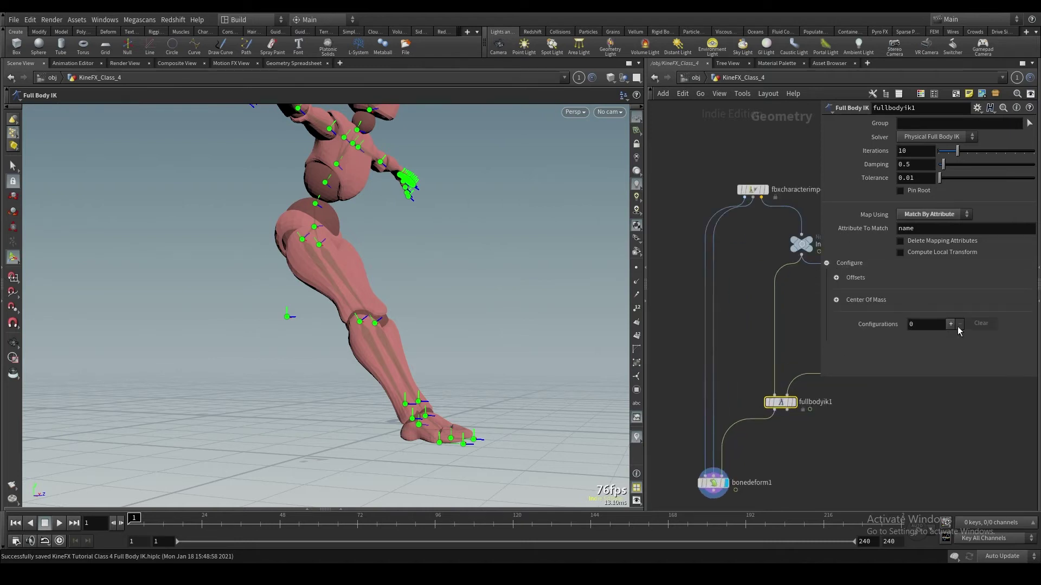
{"action": "left_click_drag", "start_coordinate": [861, 378], "coordinate": [861, 433]}
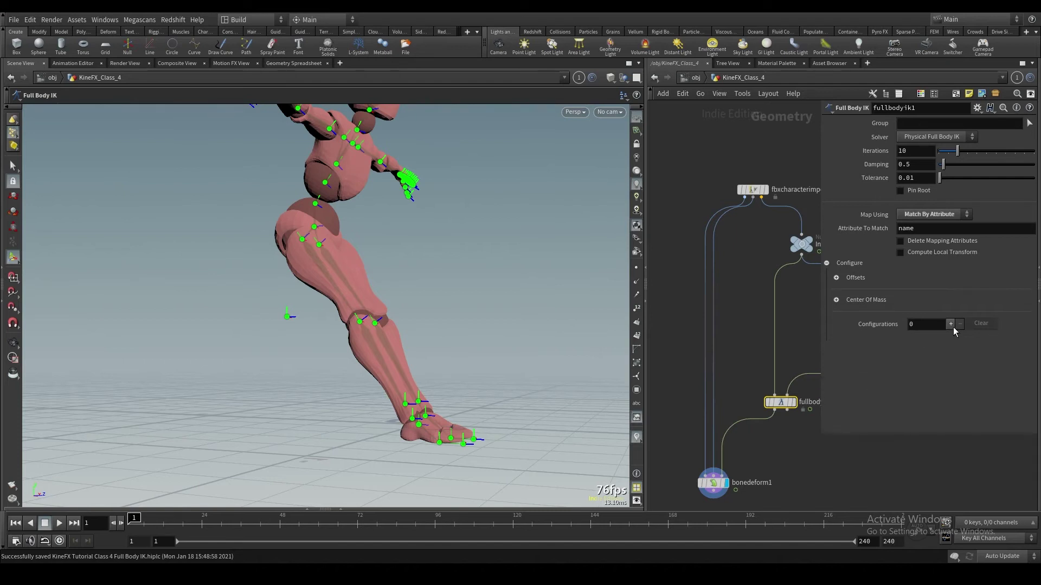
{"action": "middle_click_drag", "start_coordinate": [772, 447], "coordinate": [730, 439]}
{"action": "middle_click_drag", "start_coordinate": [790, 373], "coordinate": [712, 383]}
{"action": "left_click", "coordinate": [753, 356]}
{"action": "left_click", "coordinate": [661, 403]}
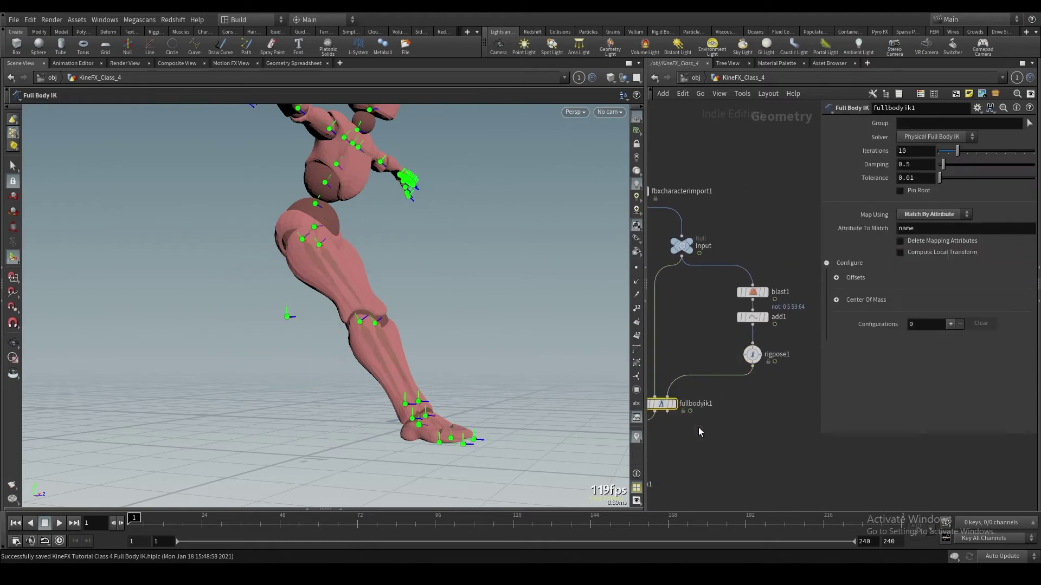
{"action": "middle_click_drag", "start_coordinate": [667, 412], "coordinate": [750, 409]}
Add a configuration to the Full Body IK node and assign the ankle joints as its group.
{"action": "left_click", "coordinate": [950, 325]}
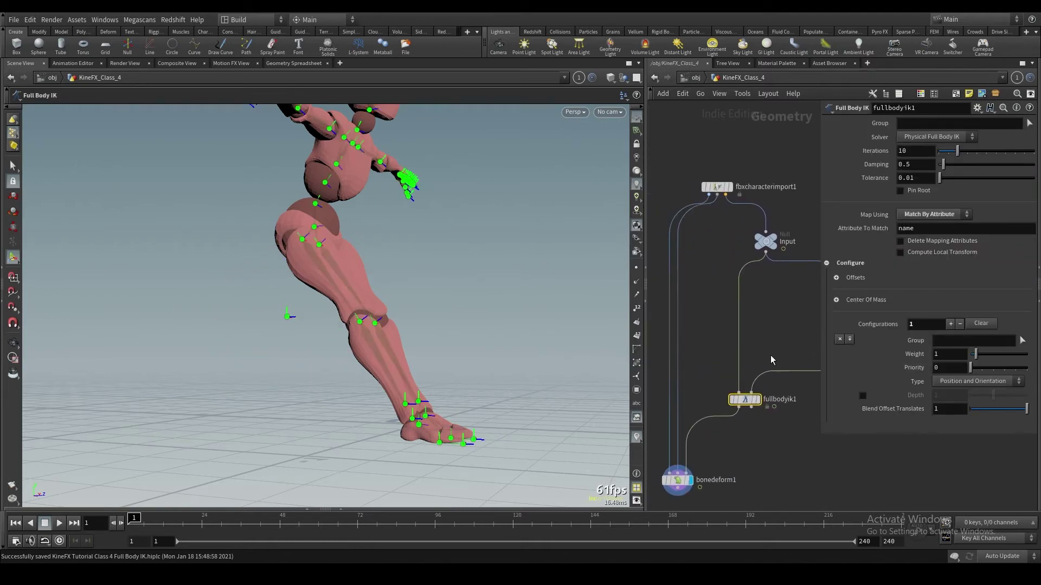
{"action": "middle_click_drag", "start_coordinate": [770, 355], "coordinate": [714, 352]}
{"action": "left_click", "coordinate": [1022, 342]}
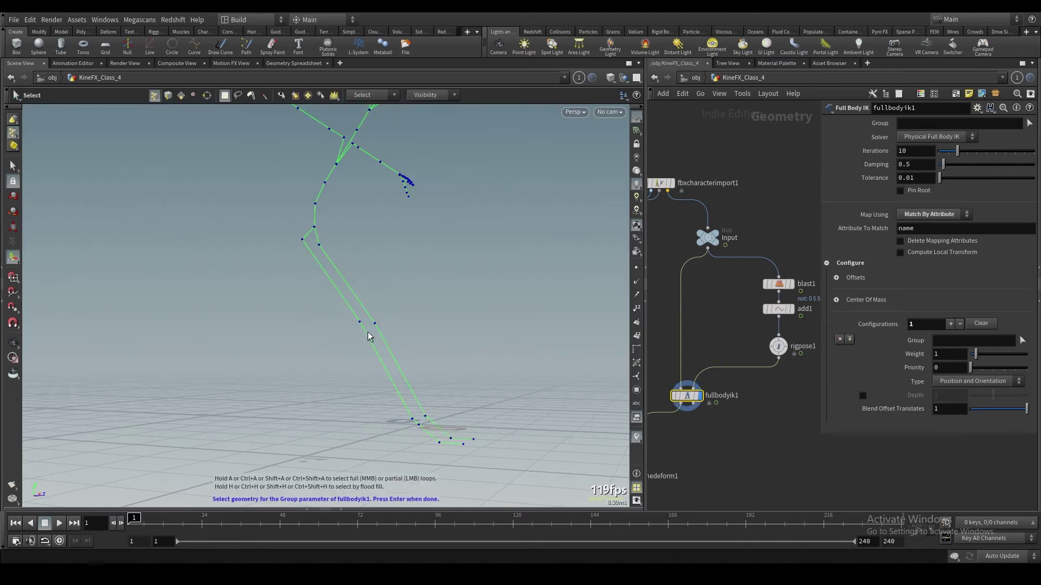
{"action": "left_click_drag", "start_coordinate": [394, 418], "coordinate": [341, 440], "text": "alt"}
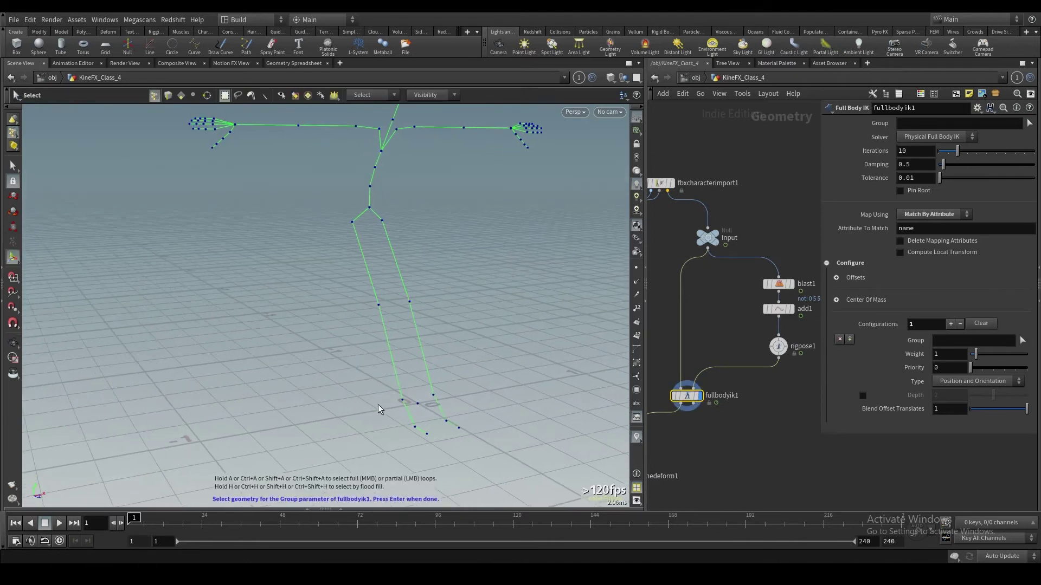
{"action": "left_click_drag", "start_coordinate": [385, 390], "coordinate": [430, 401]}
{"action": "key", "text": "Return"}
{"action": "left_click_drag", "start_coordinate": [403, 386], "coordinate": [499, 353], "text": "alt"}
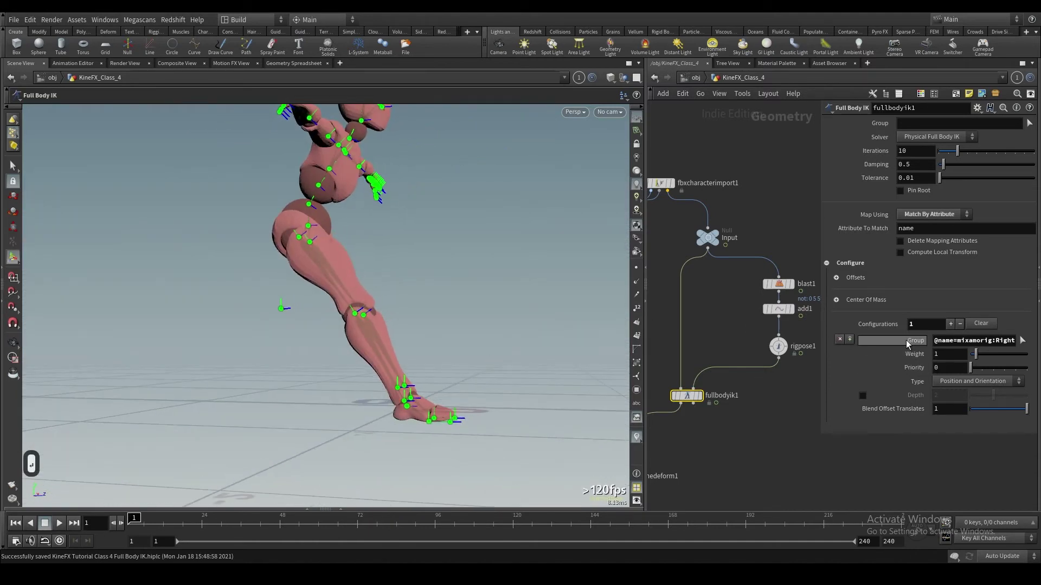
Try a weight of 0 and then 1 on the ankle configuration, and remove that configuration.
{"action": "double_click", "coordinate": [958, 357]}
{"action": "type", "text": "0"}
{"action": "key", "text": "Return"}
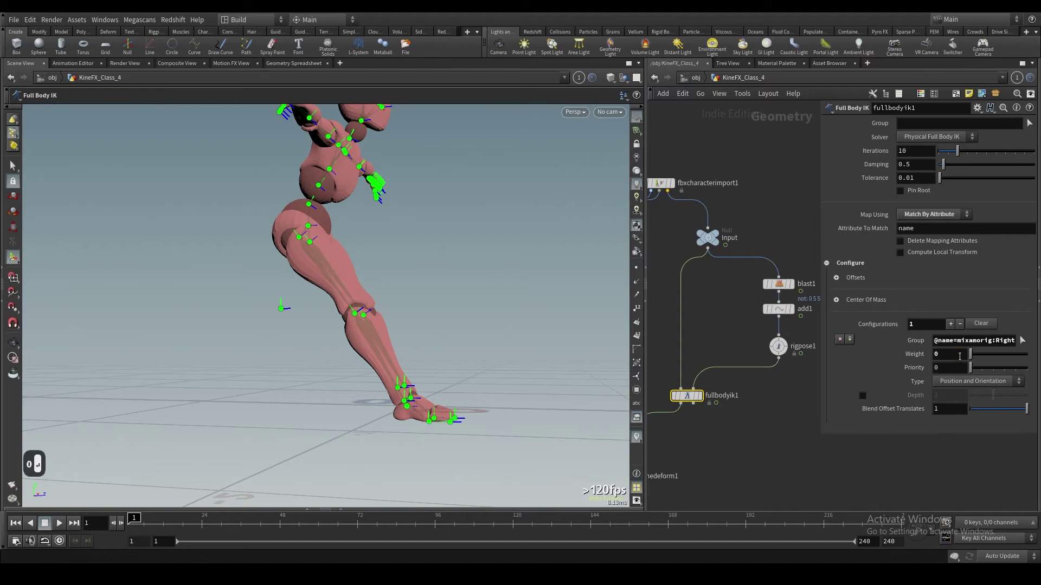
{"action": "double_click", "coordinate": [958, 357]}
{"action": "type", "text": "1"}
{"action": "key", "text": "Return"}
{"action": "left_click", "coordinate": [839, 339]}
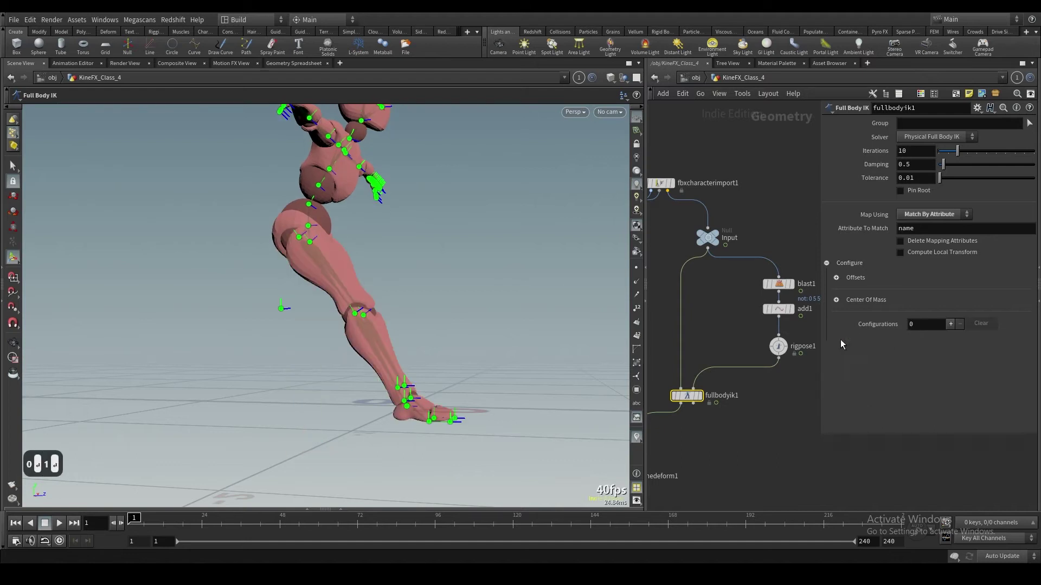
Add a new Full Body IK configuration with the ankle joints as its group and a weight of 10.
{"action": "left_click", "coordinate": [952, 325]}
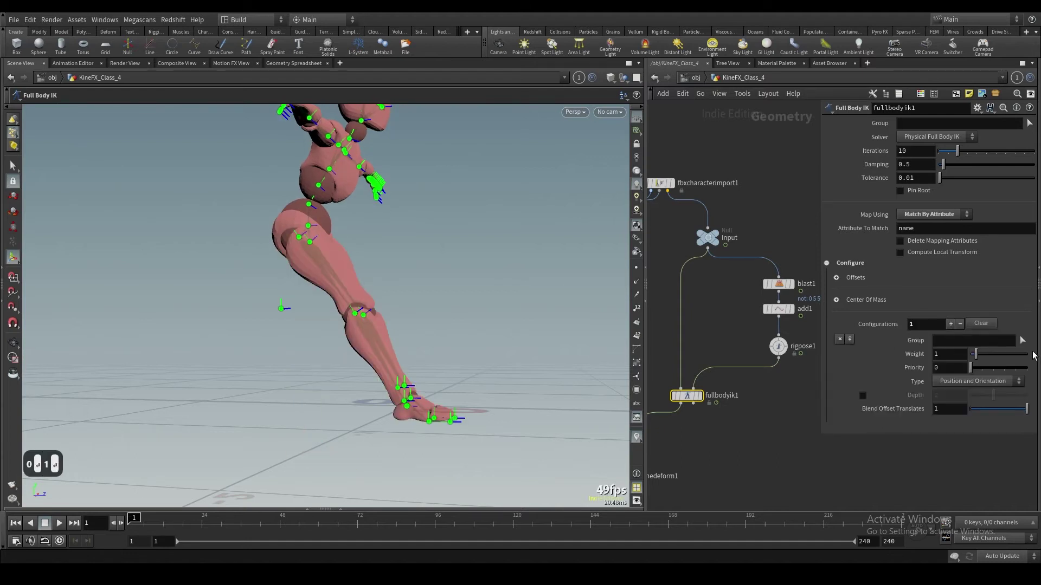
{"action": "left_click", "coordinate": [1022, 341]}
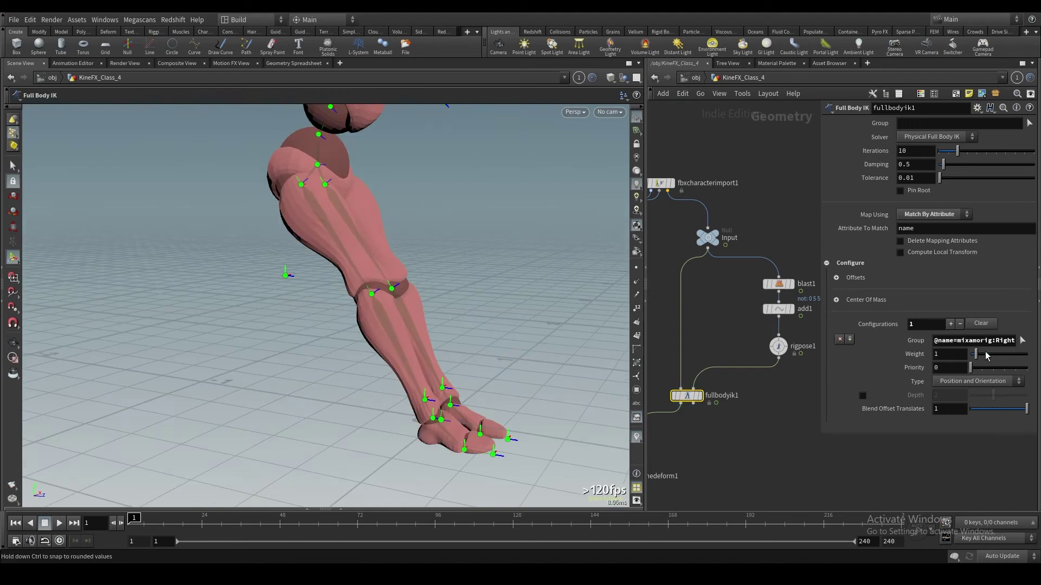
{"action": "left_click_drag", "start_coordinate": [986, 355], "coordinate": [1027, 356]}
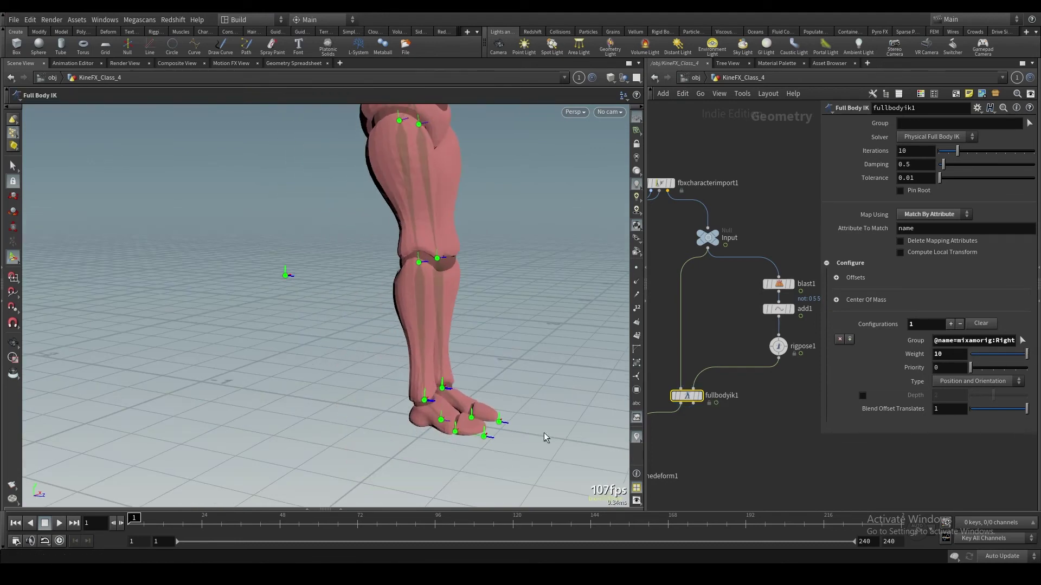
{"action": "mouse_move", "coordinate": [688, 399]}
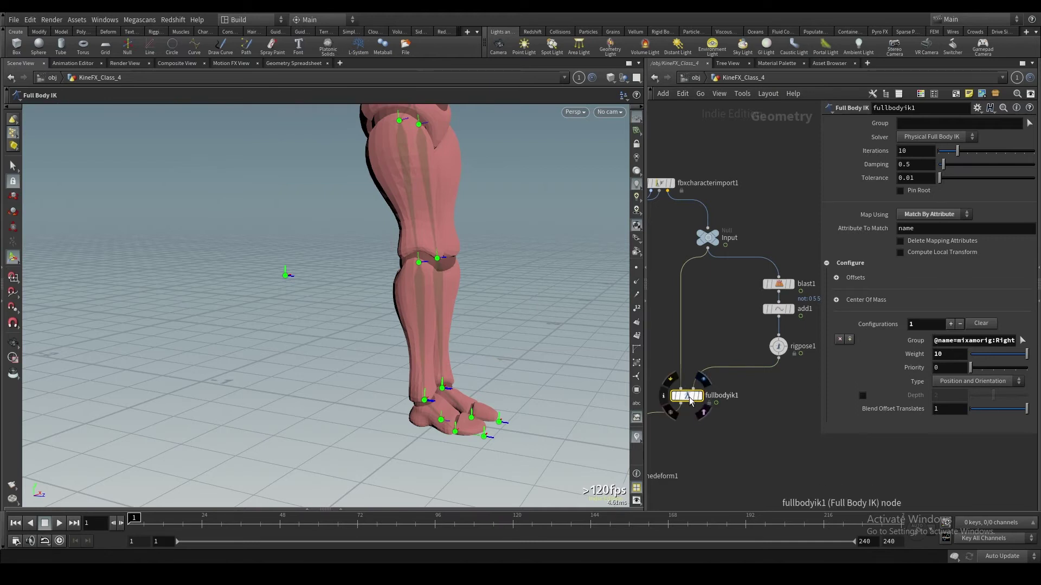
{"action": "left_click_drag", "start_coordinate": [689, 403], "coordinate": [692, 411]}
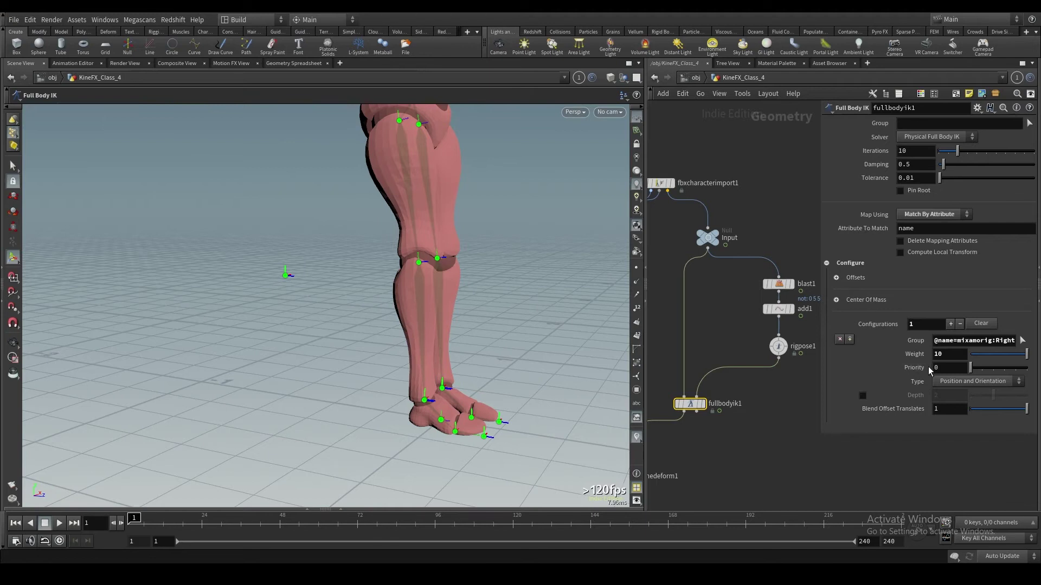
Display the Rig Pose node to examine its control points, and return the display to Bone Deform.
{"action": "left_click", "coordinate": [778, 346]}
{"action": "left_click", "coordinate": [791, 342]}
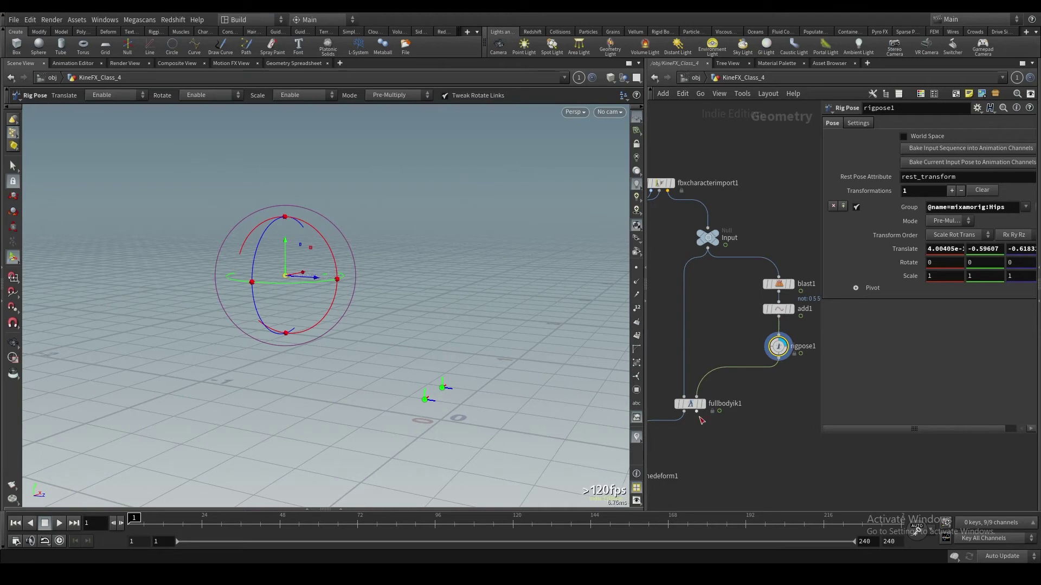
{"action": "scroll", "coordinate": [739, 446], "scroll_direction": "down", "scroll_amount": 4}
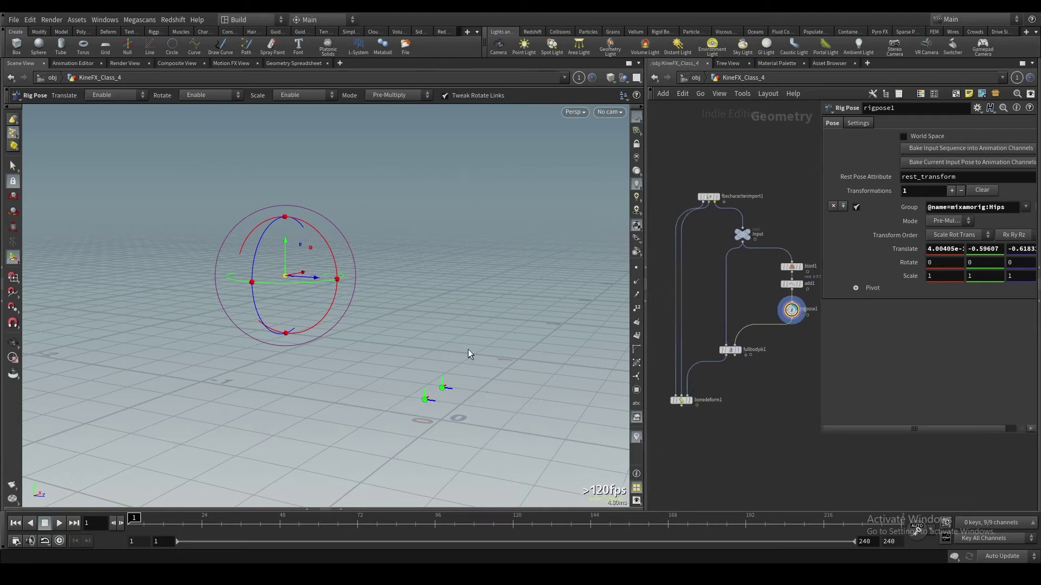
{"action": "left_click", "coordinate": [692, 403]}
{"action": "left_click", "coordinate": [681, 400]}
{"action": "left_click_drag", "start_coordinate": [726, 335], "coordinate": [726, 334]}
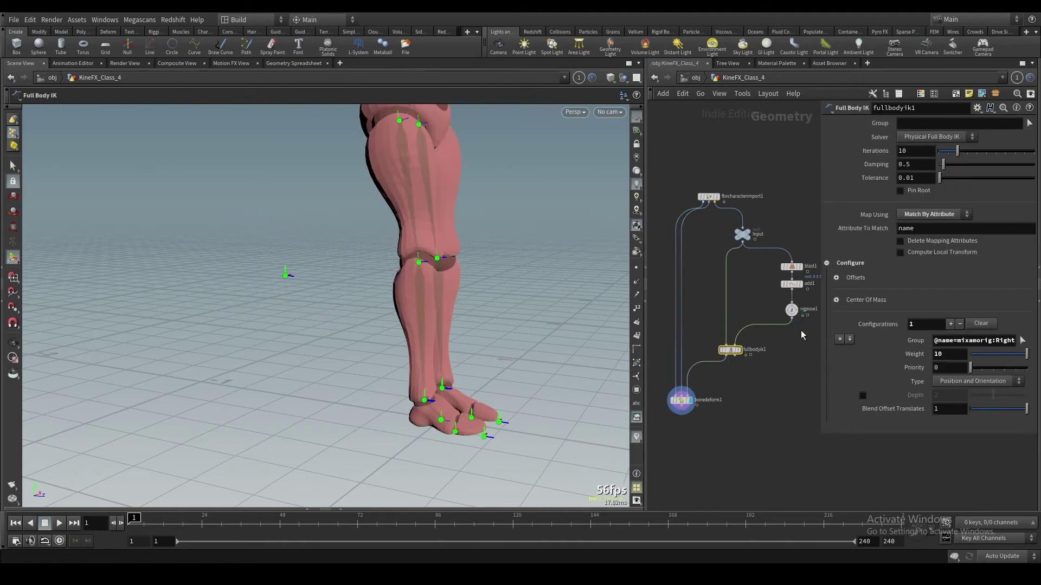
Select the Rig Pose node and move the hip control along Z to about -1.019 with the character displayed.
{"action": "left_click_drag", "start_coordinate": [802, 331], "coordinate": [782, 302]}
{"action": "middle_click_drag", "start_coordinate": [365, 288], "coordinate": [375, 311], "text": "alt"}
{"action": "left_click", "coordinate": [290, 282]}
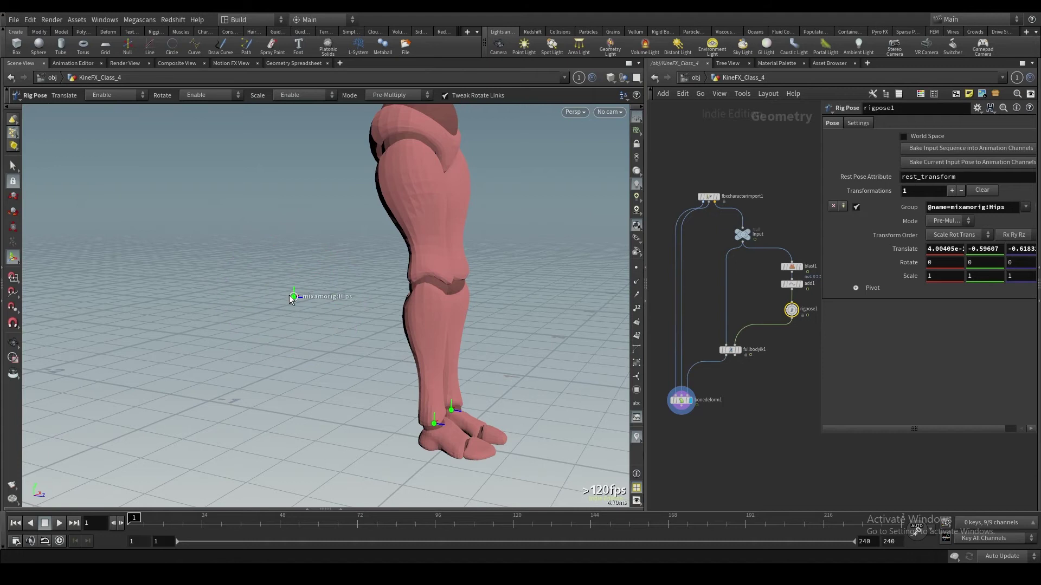
{"action": "left_click", "coordinate": [293, 297]}
{"action": "left_click_drag", "start_coordinate": [311, 299], "coordinate": [399, 295]}
{"action": "right_click_drag", "start_coordinate": [459, 238], "coordinate": [432, 251], "text": "alt"}
{"action": "left_click_drag", "start_coordinate": [432, 251], "coordinate": [336, 310], "text": "alt"}
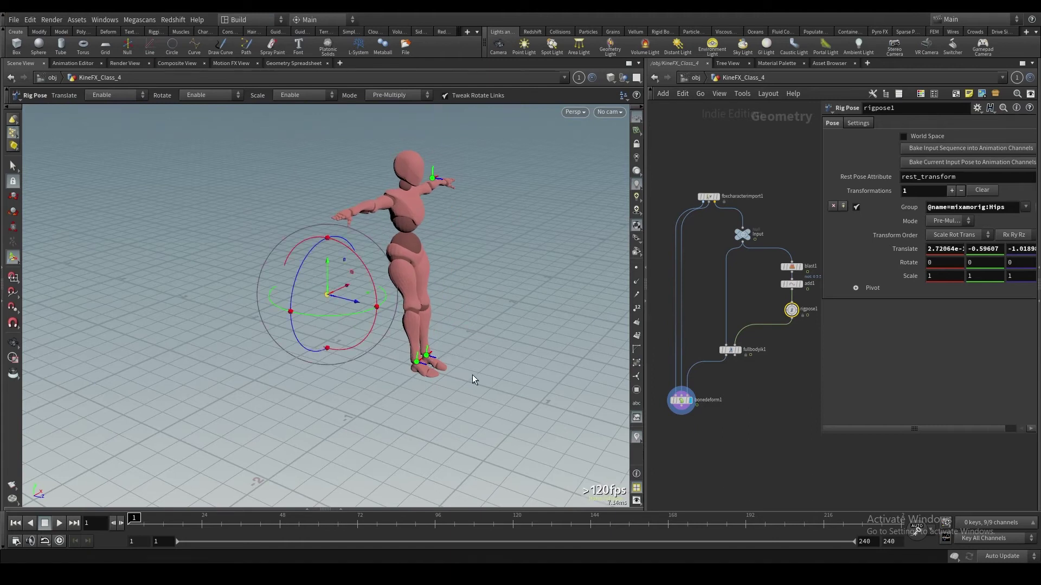
Set the weight of the Full Body IK node's ankle configuration to 1.
{"action": "left_click_drag", "start_coordinate": [723, 339], "coordinate": [722, 337]}
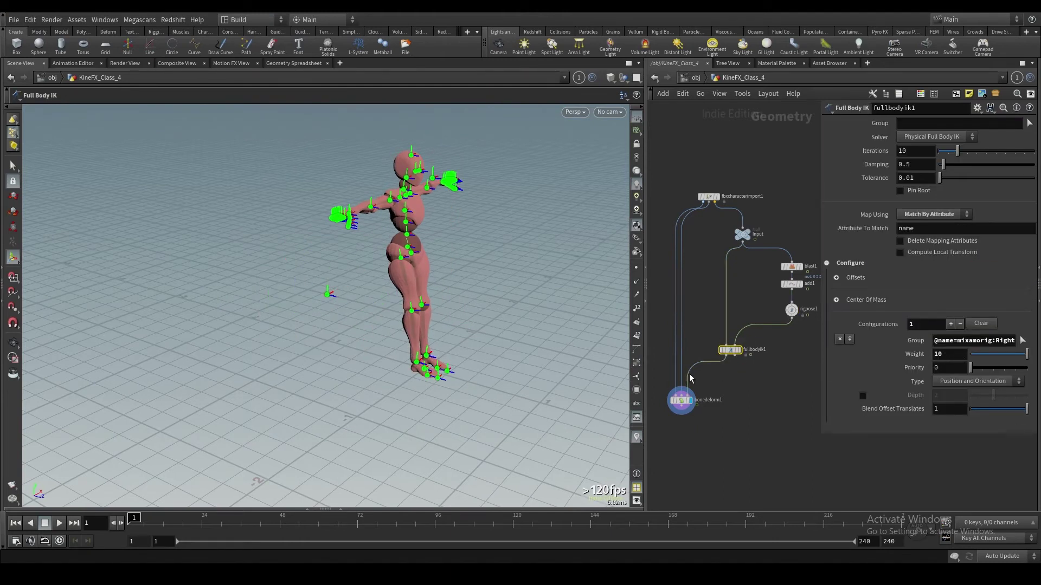
{"action": "scroll", "coordinate": [428, 325], "scroll_direction": "up", "scroll_amount": 3}
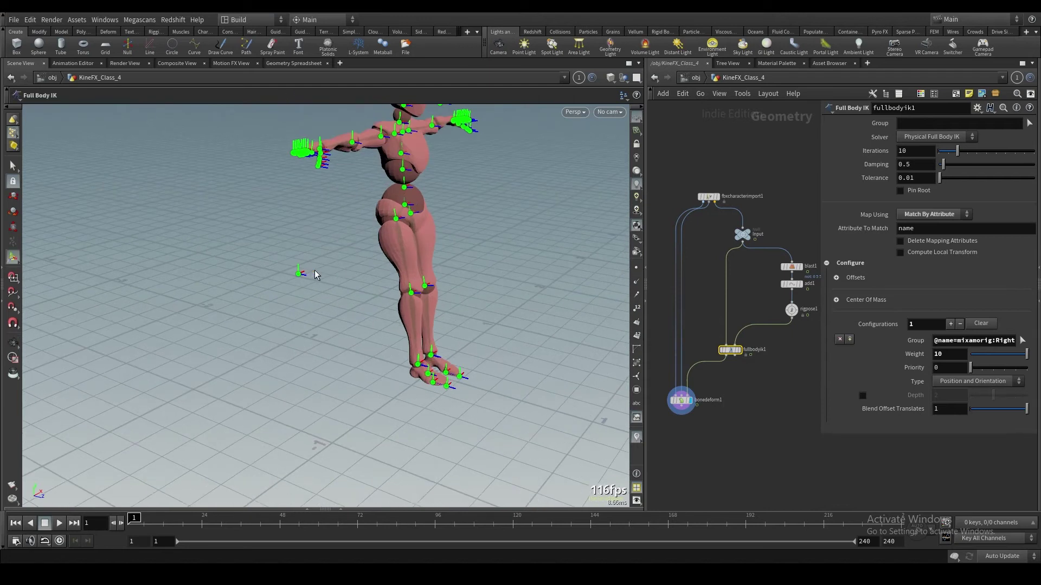
{"action": "double_click", "coordinate": [953, 354]}
{"action": "type", "text": "1"}
{"action": "key", "text": "Return"}
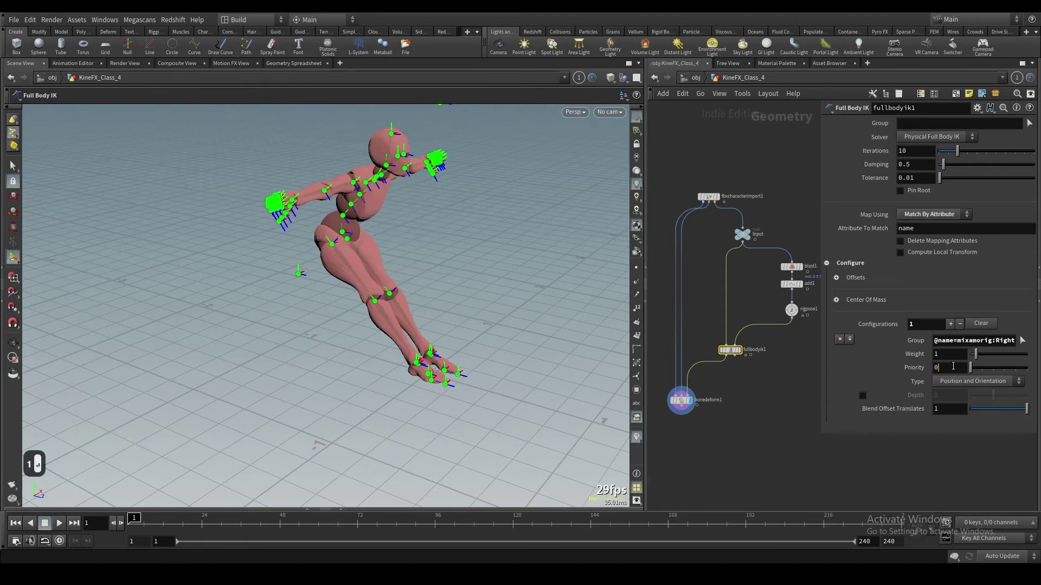
Set the priority of the Full Body IK node's ankle configuration to 2.
{"action": "double_click", "coordinate": [953, 366]}
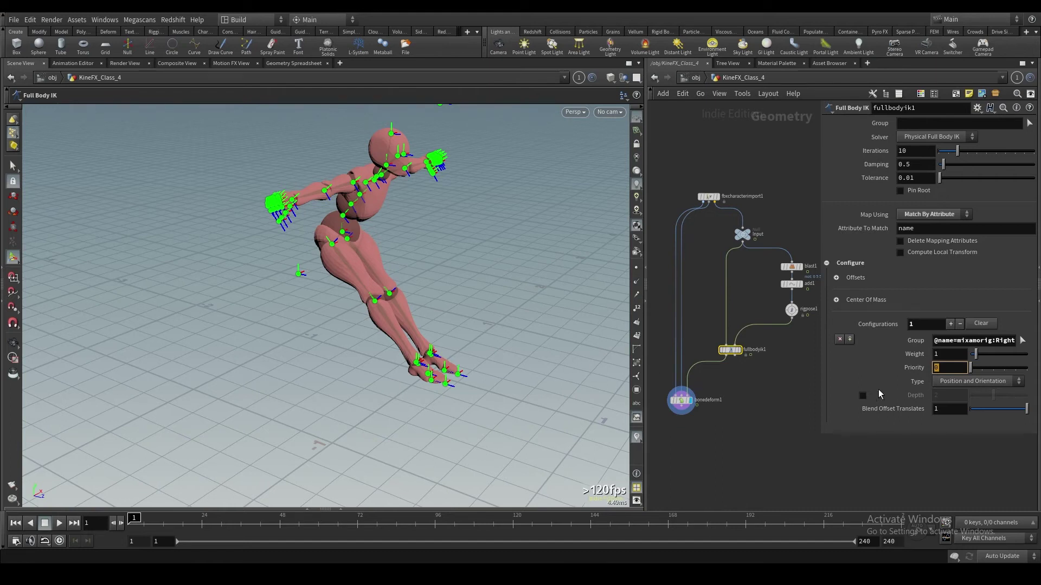
{"action": "type", "text": "2"}
{"action": "key", "text": "Return"}
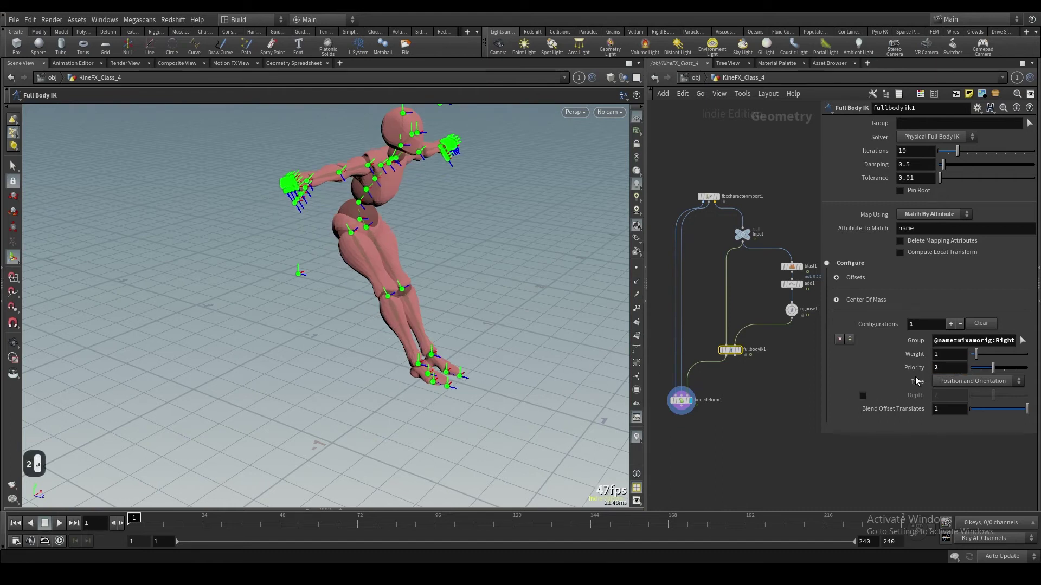
Select the Rig Pose node, move and rotate the hip control to test the planted feet, and clear its transformations.
{"action": "left_click", "coordinate": [791, 310]}
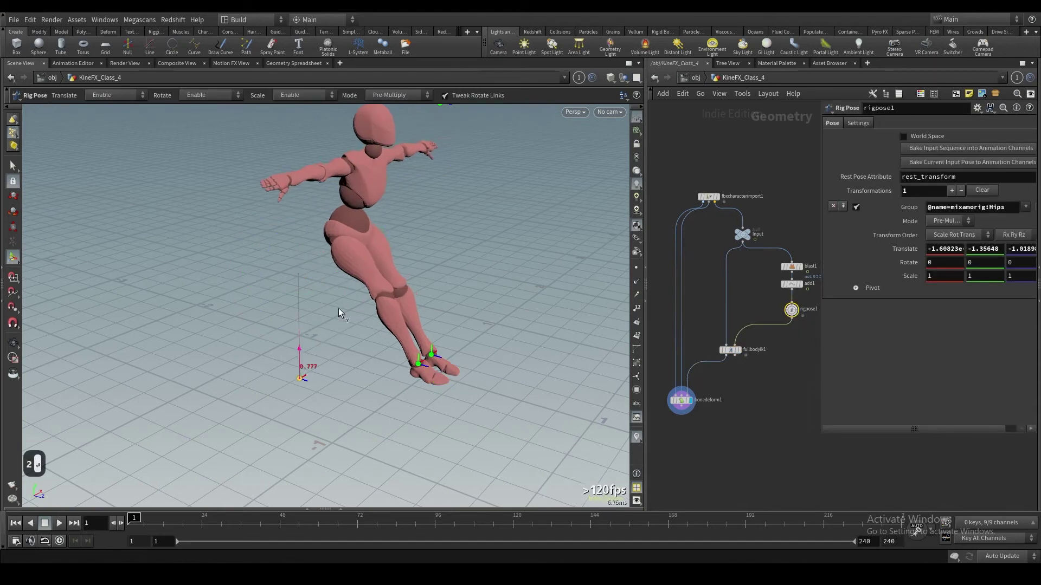
{"action": "left_click_drag", "start_coordinate": [338, 313], "coordinate": [394, 312]}
{"action": "mouse_move", "coordinate": [414, 275]}
{"action": "left_mouse_down"}
{"action": "mouse_move", "coordinate": [357, 317]}
{"action": "mouse_move", "coordinate": [479, 318]}
{"action": "mouse_move", "coordinate": [465, 261]}
{"action": "mouse_move", "coordinate": [418, 344]}
{"action": "mouse_move", "coordinate": [464, 262]}
{"action": "mouse_move", "coordinate": [455, 293]}
{"action": "mouse_move", "coordinate": [434, 309]}
{"action": "mouse_move", "coordinate": [438, 320]}
{"action": "mouse_move", "coordinate": [326, 357]}
{"action": "mouse_move", "coordinate": [460, 357]}
{"action": "mouse_move", "coordinate": [380, 285]}
{"action": "mouse_move", "coordinate": [347, 360]}
{"action": "mouse_move", "coordinate": [448, 295]}
{"action": "mouse_move", "coordinate": [366, 313]}
{"action": "mouse_move", "coordinate": [360, 341]}
{"action": "mouse_move", "coordinate": [450, 309]}
{"action": "mouse_move", "coordinate": [430, 262]}
{"action": "mouse_move", "coordinate": [460, 343]}
{"action": "mouse_move", "coordinate": [350, 249]}
{"action": "mouse_move", "coordinate": [350, 341]}
{"action": "mouse_move", "coordinate": [412, 287]}
{"action": "left_mouse_up"}
{"action": "key", "text": "r"}
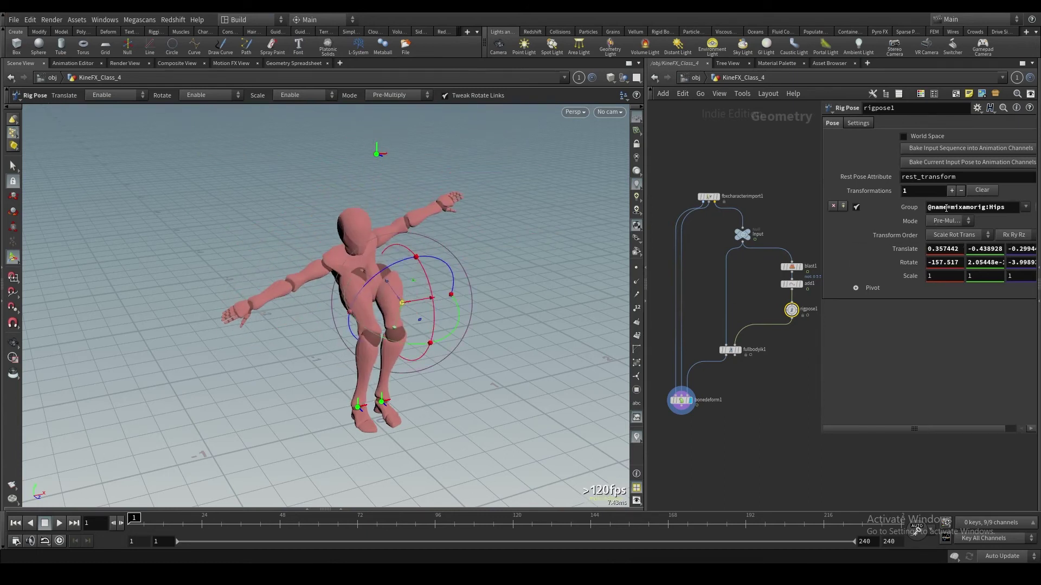
{"action": "left_click", "coordinate": [982, 189]}
Move the head control of the Rig Pose node around to test the upper body, and clear its transformations.
{"action": "left_click", "coordinate": [385, 157]}
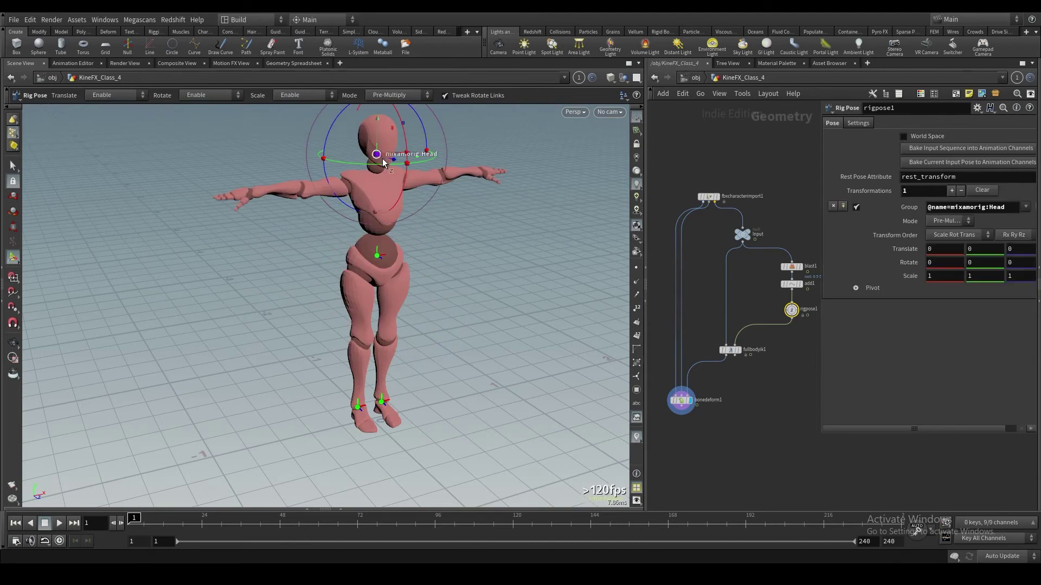
{"action": "left_click_drag", "start_coordinate": [391, 157], "coordinate": [386, 200]}
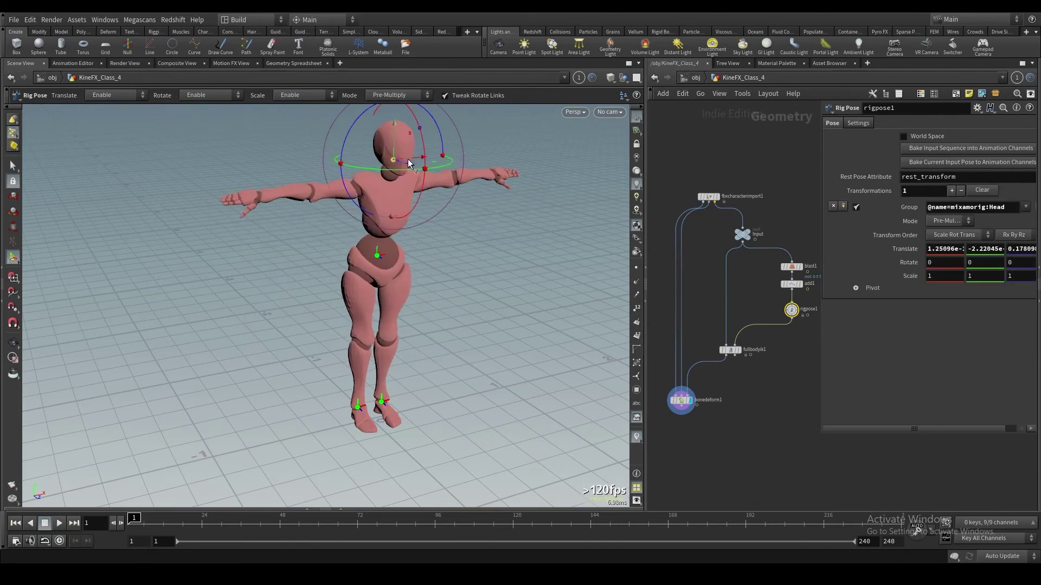
{"action": "left_click_drag", "start_coordinate": [409, 156], "coordinate": [486, 258]}
{"action": "left_click", "coordinate": [993, 190]}
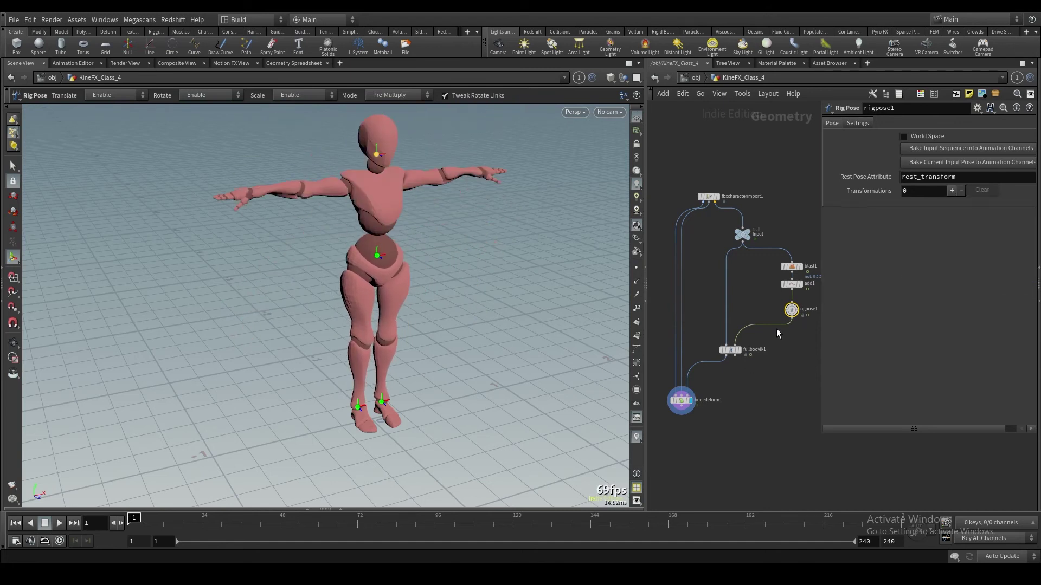
Add a second Full Body IK configuration with the hips joint as its group and a weight of 8.7.
{"action": "left_click", "coordinate": [730, 350]}
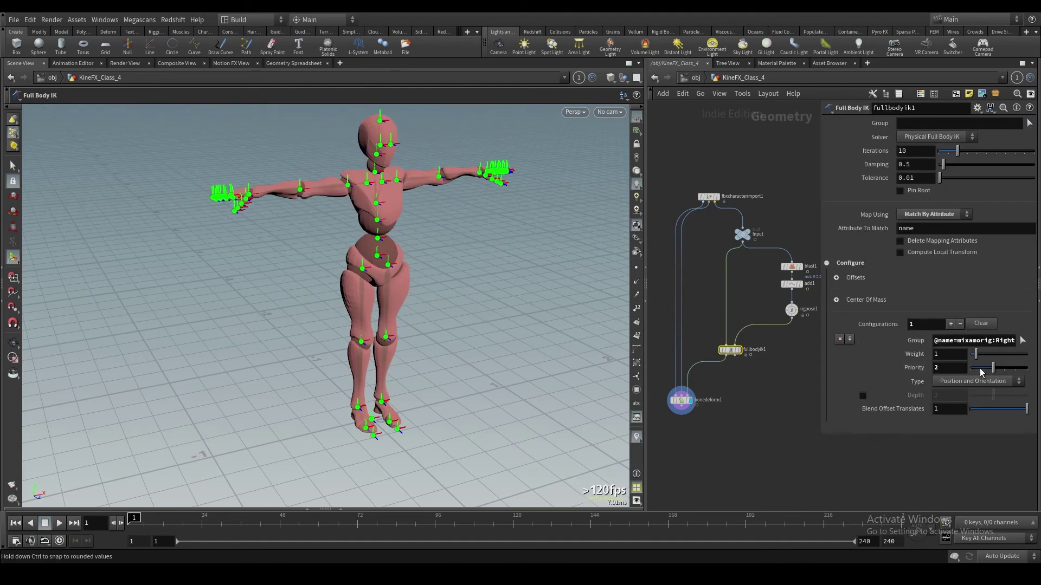
{"action": "left_click", "coordinate": [951, 323]}
{"action": "scroll", "coordinate": [920, 395], "scroll_direction": "down", "scroll_amount": 3}
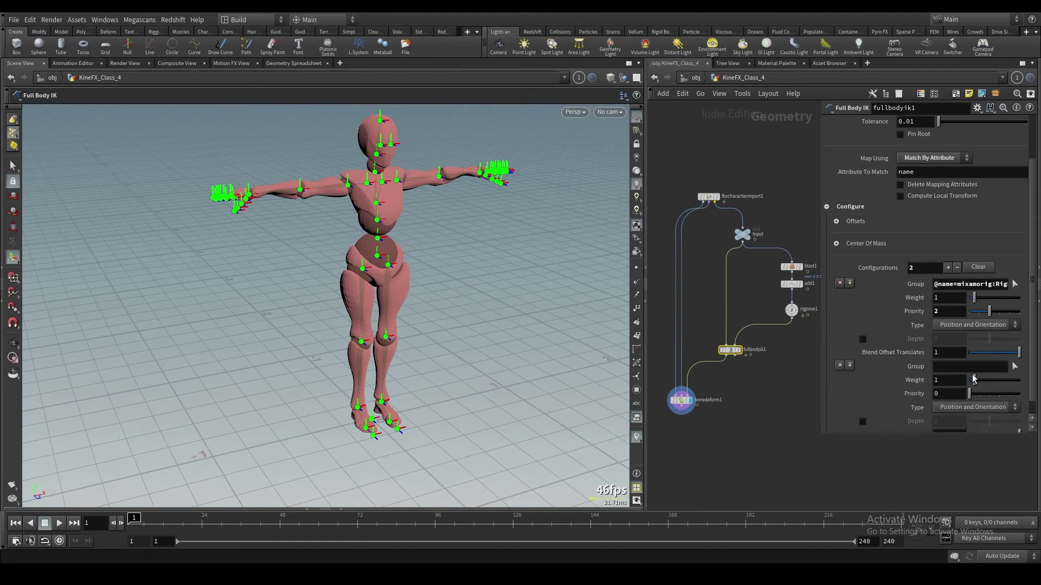
{"action": "left_click", "coordinate": [1015, 367]}
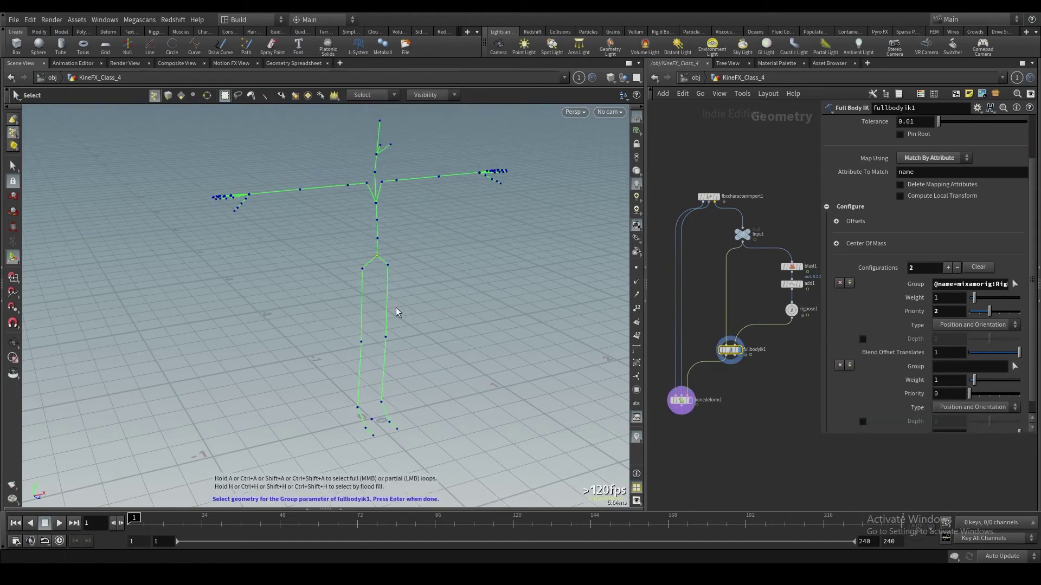
{"action": "key", "text": "Return"}
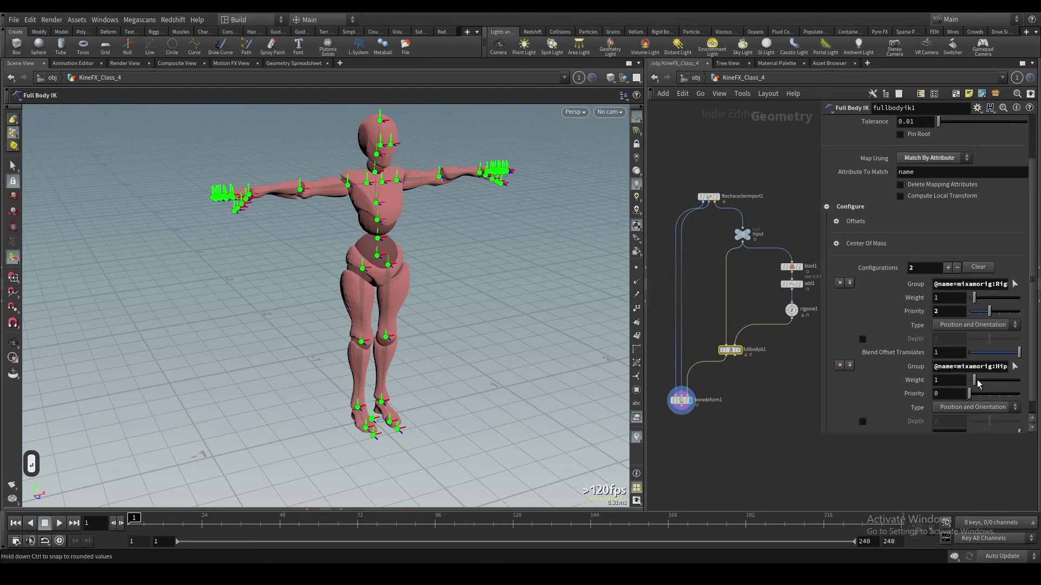
{"action": "left_click_drag", "start_coordinate": [1007, 380], "coordinate": [1013, 380]}
Test the Rig Pose node by moving the hip control and the head control, and clear both transformations.
{"action": "left_click", "coordinate": [791, 310]}
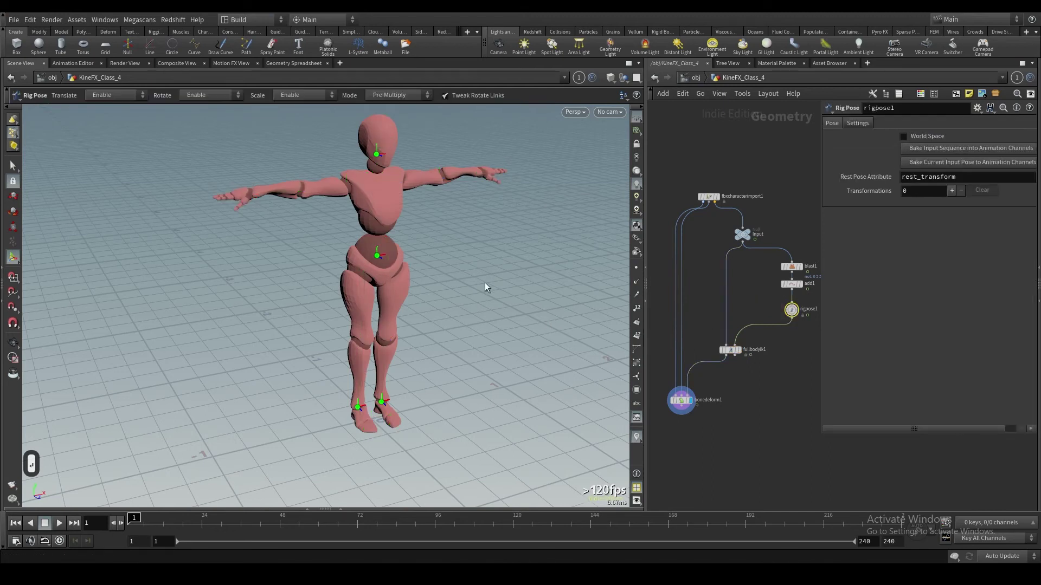
{"action": "left_click", "coordinate": [377, 256]}
{"action": "left_click_drag", "start_coordinate": [394, 270], "coordinate": [335, 235]}
{"action": "left_click", "coordinate": [376, 155]}
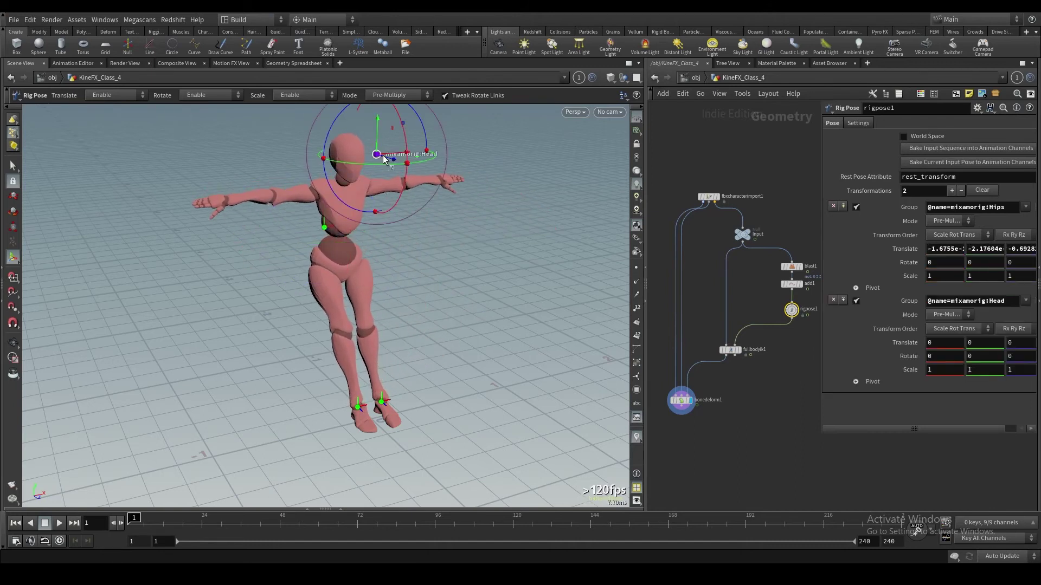
{"action": "left_click_drag", "start_coordinate": [400, 154], "coordinate": [437, 202]}
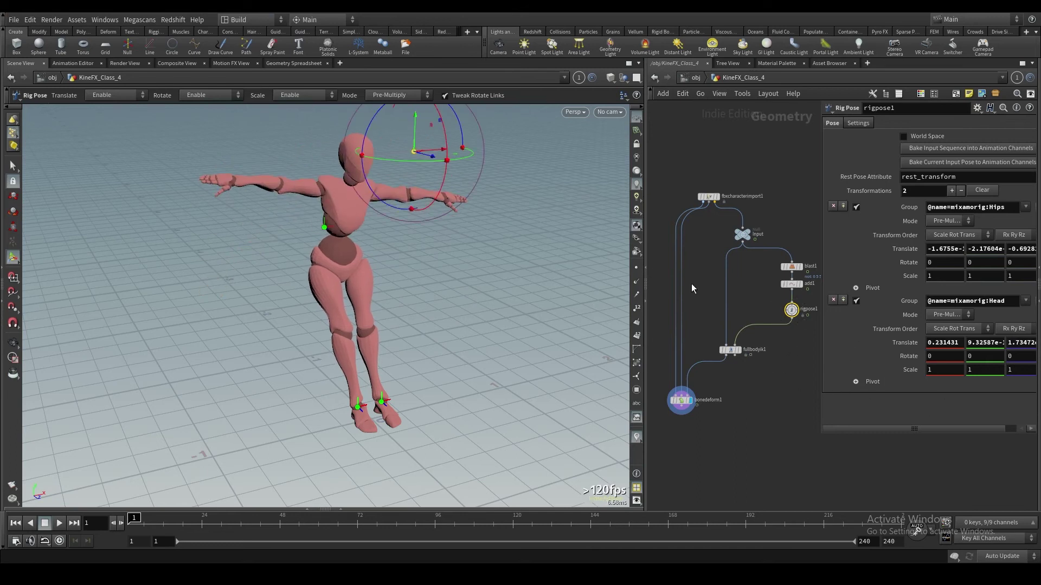
{"action": "left_click", "coordinate": [982, 190]}
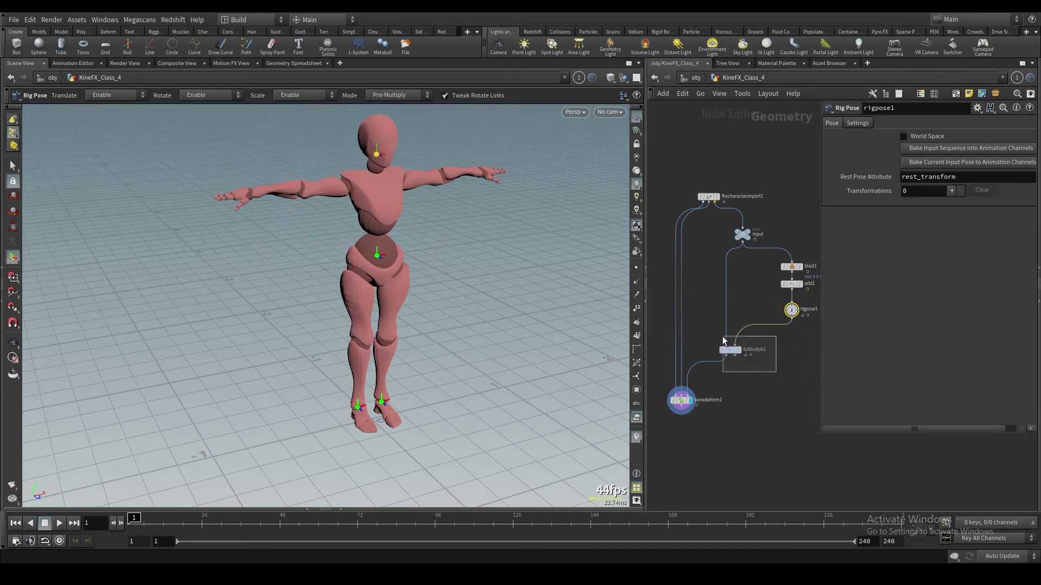
Remove the hips and ankle configurations from the Full Body IK node.
{"action": "left_click_drag", "start_coordinate": [723, 337], "coordinate": [723, 338]}
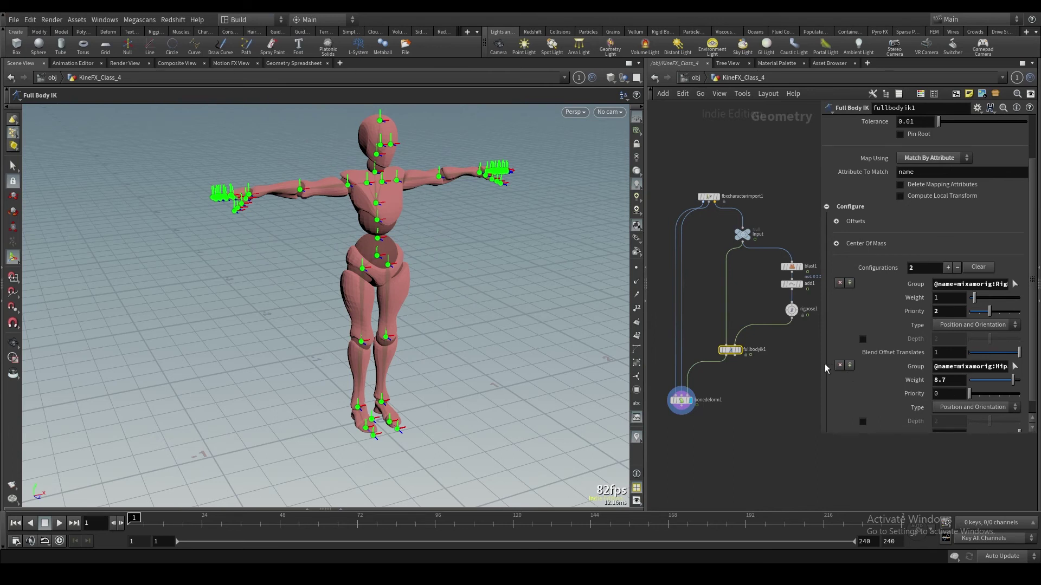
{"action": "left_click", "coordinate": [839, 366]}
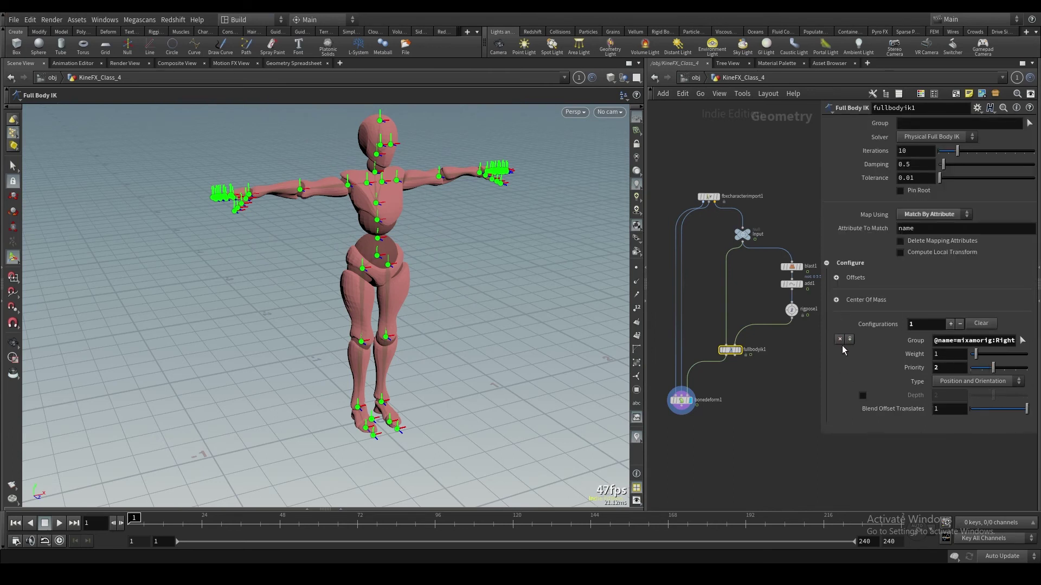
{"action": "left_click", "coordinate": [840, 340]}
Add both wrist joints, points 12 and 36, to the Blast node's group of kept points.
{"action": "left_click", "coordinate": [791, 309]}
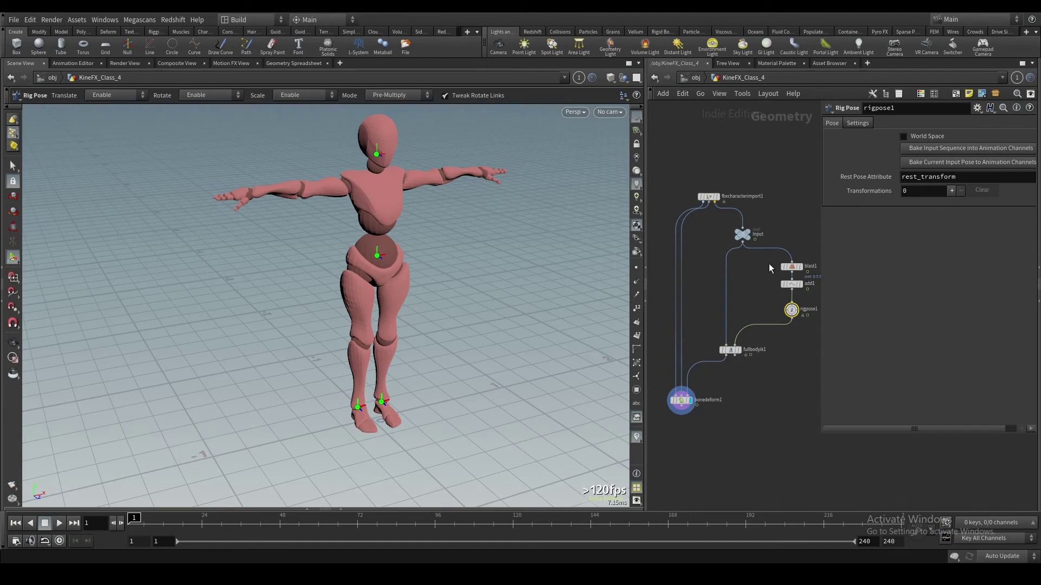
{"action": "left_click", "coordinate": [796, 267]}
{"action": "left_click", "coordinate": [1030, 125]}
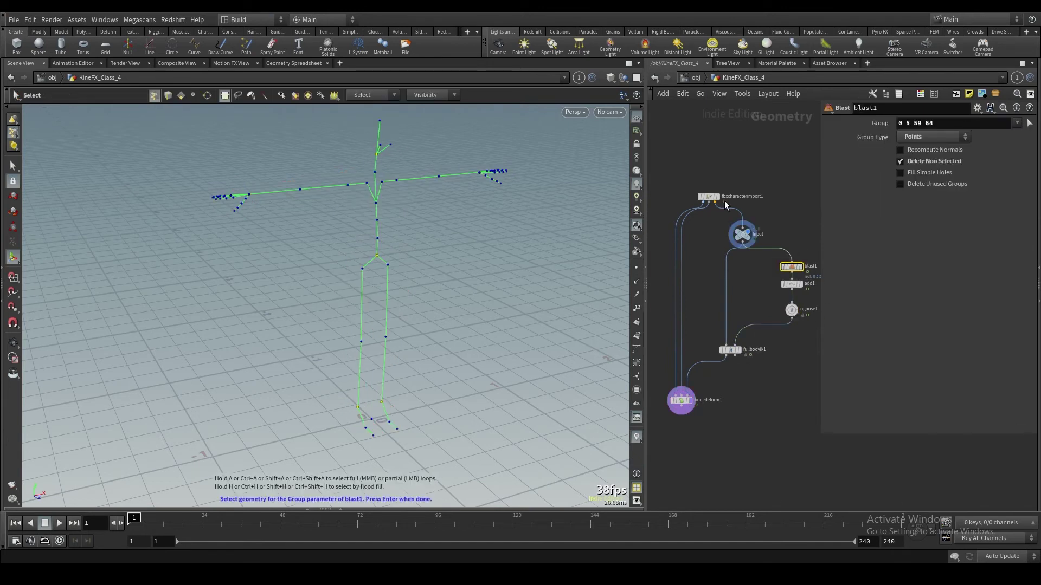
{"action": "left_click_drag", "start_coordinate": [404, 269], "coordinate": [364, 267], "text": "alt"}
{"action": "middle_click_drag", "start_coordinate": [365, 267], "coordinate": [394, 280], "text": "alt"}
{"action": "left_click_drag", "start_coordinate": [265, 197], "coordinate": [265, 207], "text": "shift"}
{"action": "left_click", "coordinate": [262, 210]}
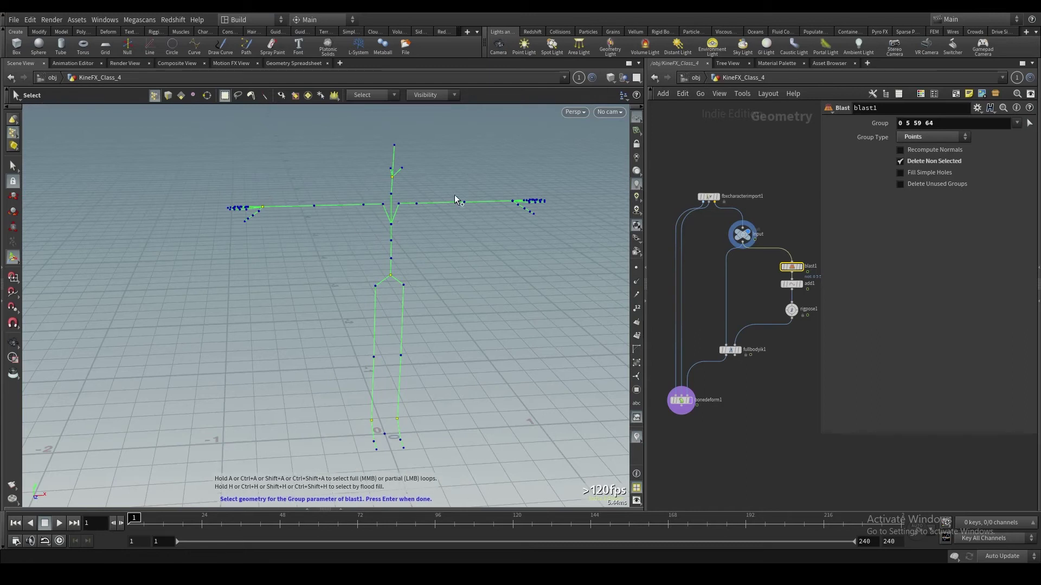
{"action": "left_click_drag", "start_coordinate": [504, 199], "coordinate": [516, 206], "text": "shift"}
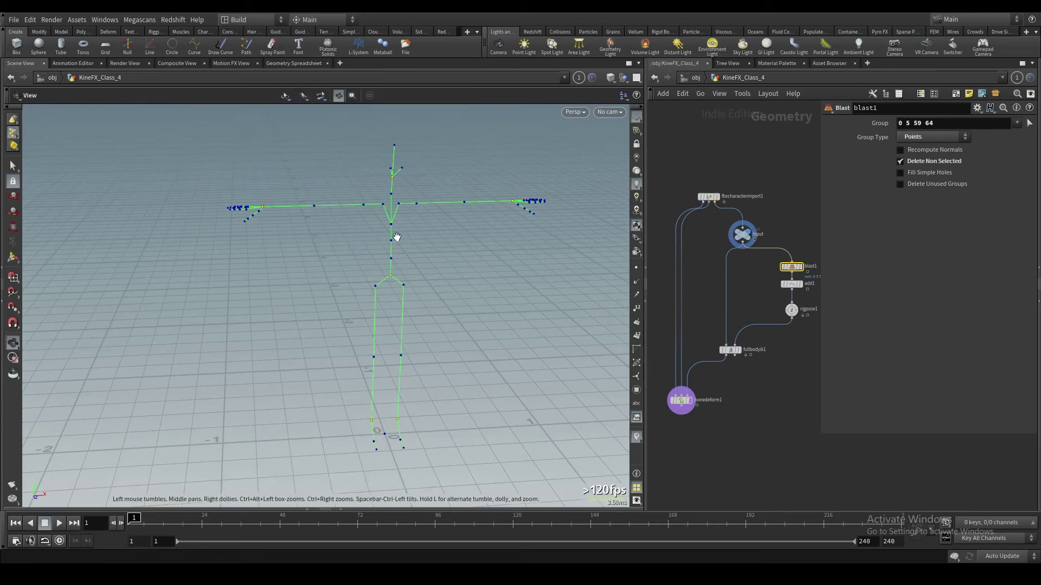
{"action": "left_click_drag", "start_coordinate": [395, 237], "coordinate": [437, 229], "text": "alt"}
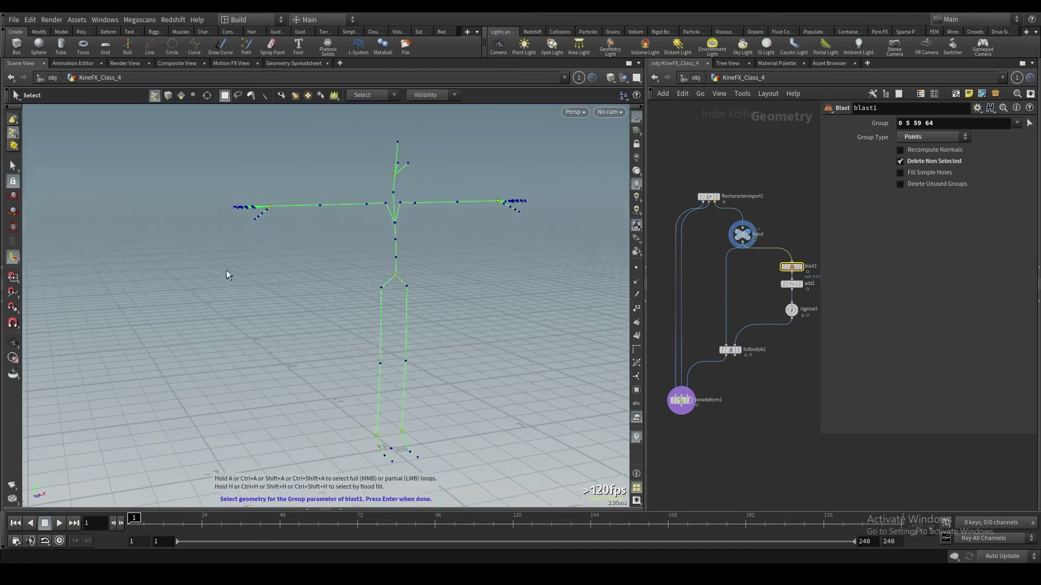
{"action": "key", "text": "Return"}
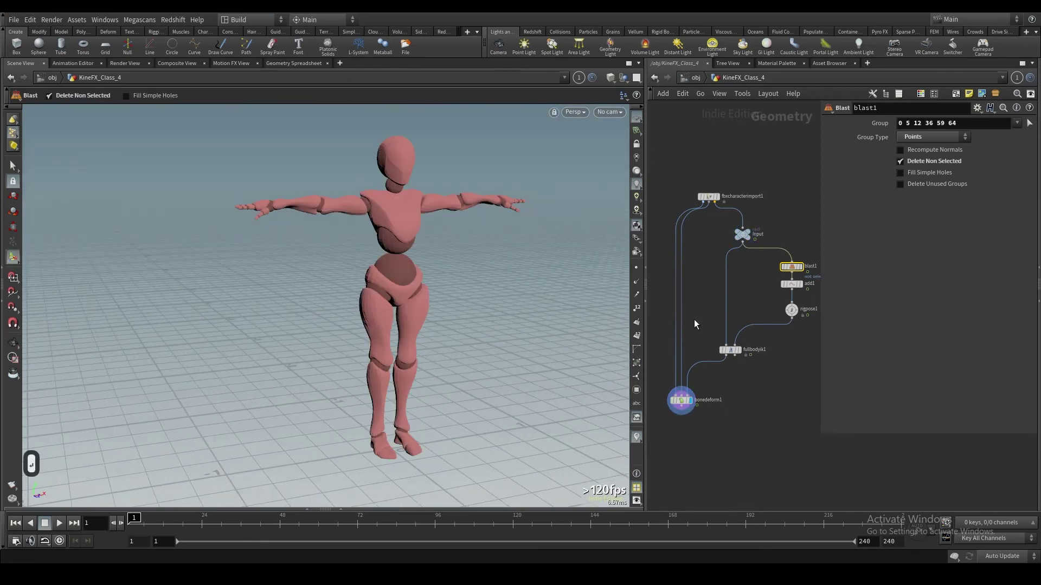
Add a Full Body IK configuration with both ankle joints as its group.
{"action": "left_click", "coordinate": [790, 311]}
{"action": "left_click", "coordinate": [730, 349]}
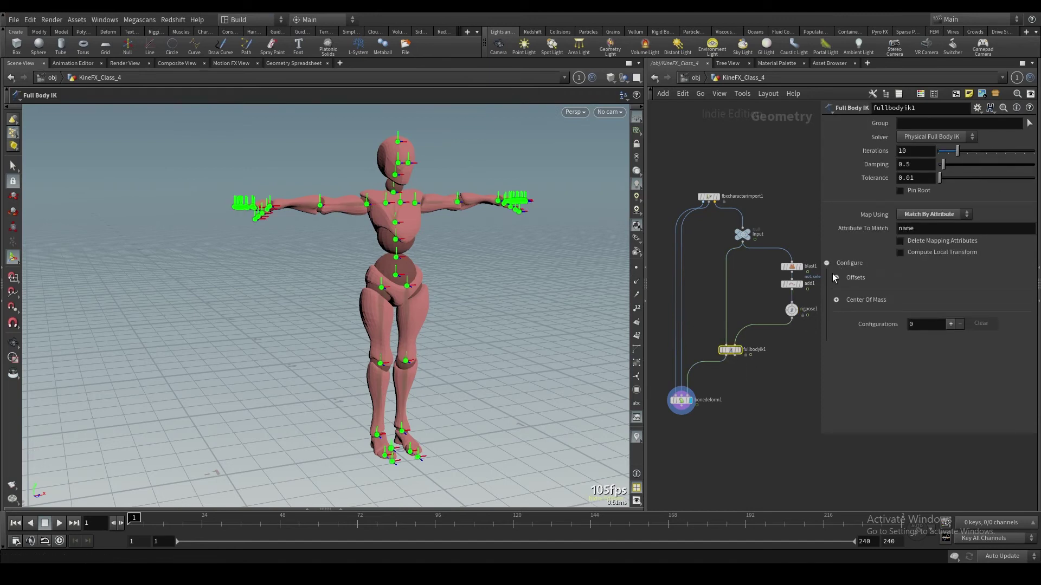
{"action": "left_click", "coordinate": [951, 324]}
{"action": "left_click", "coordinate": [1022, 340]}
{"action": "left_click", "coordinate": [400, 436]}
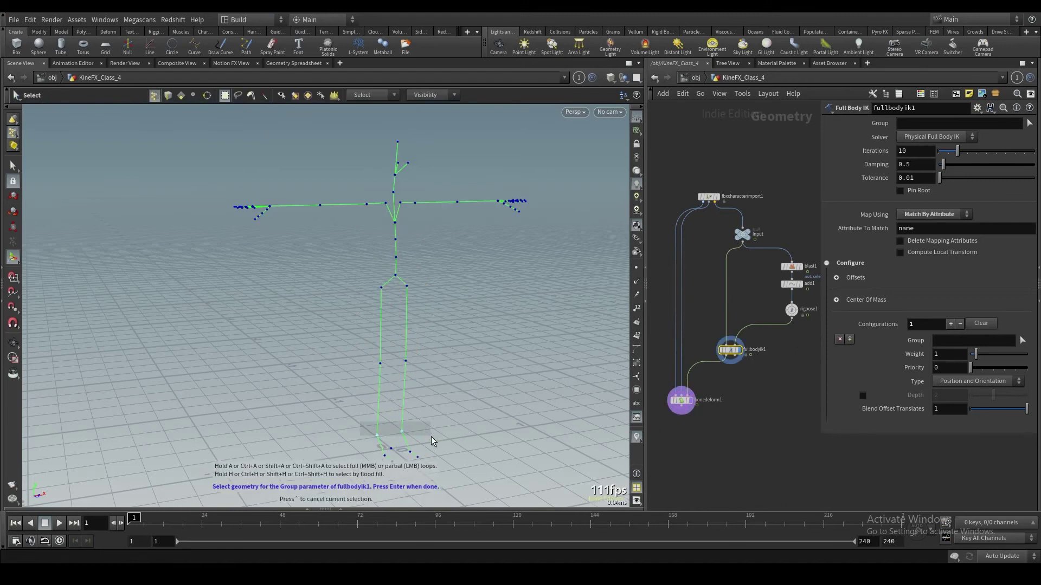
{"action": "key", "text": "Return"}
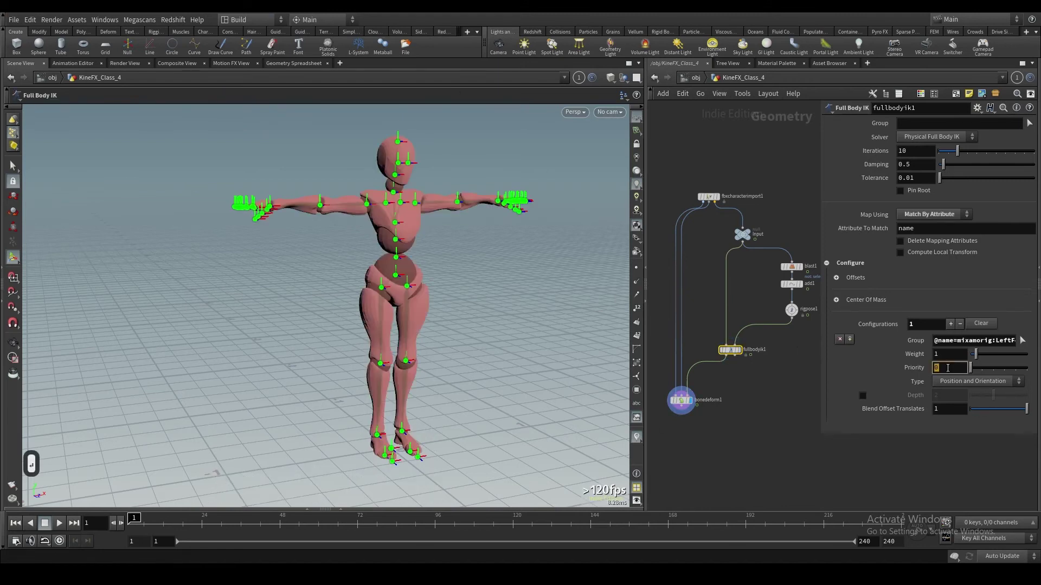
Set the ankle configuration's priority to 2 and its weight to 1.
{"action": "type", "text": "1"}
{"action": "key", "text": "Return"}
{"action": "type", "text": "2"}
{"action": "key", "text": "Return"}
{"action": "type", "text": "5"}
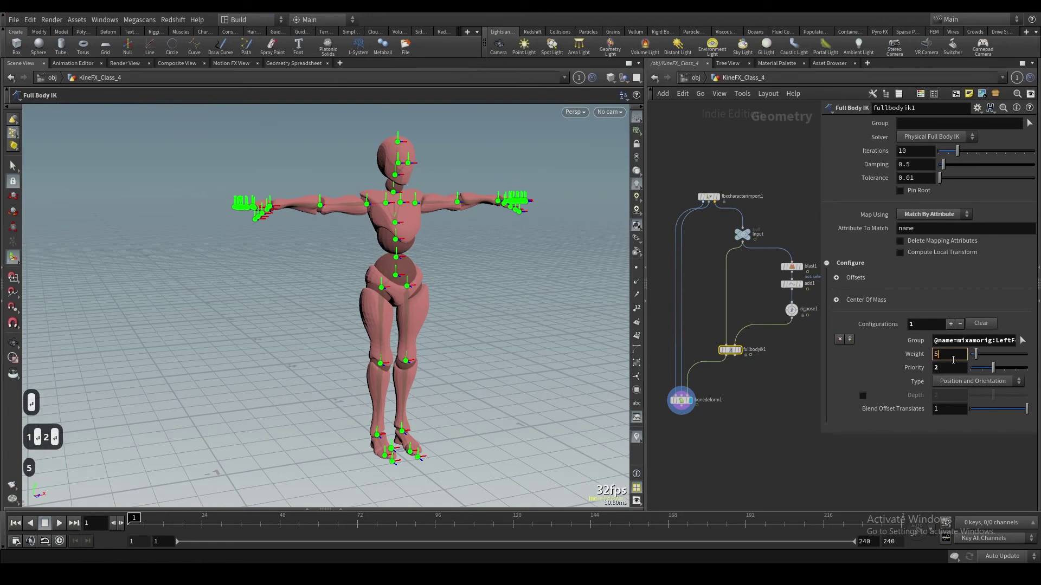
{"action": "key", "text": "Return"}
Pull the Rig Pose right-hand control down and away from the body to about -1.149 in X and -0.750 in Y.
{"action": "left_click", "coordinate": [791, 309]}
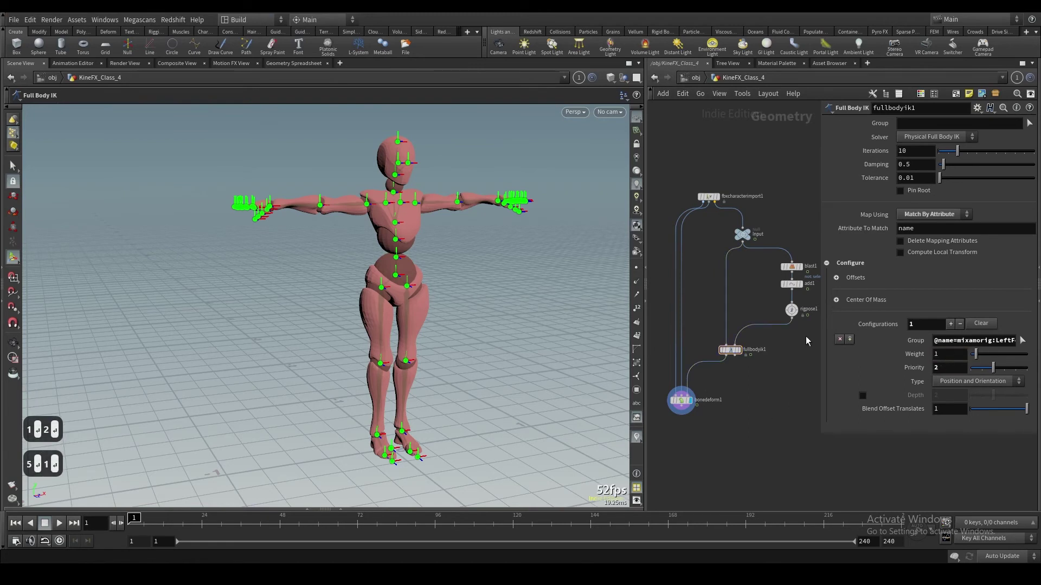
{"action": "left_click", "coordinate": [270, 205]}
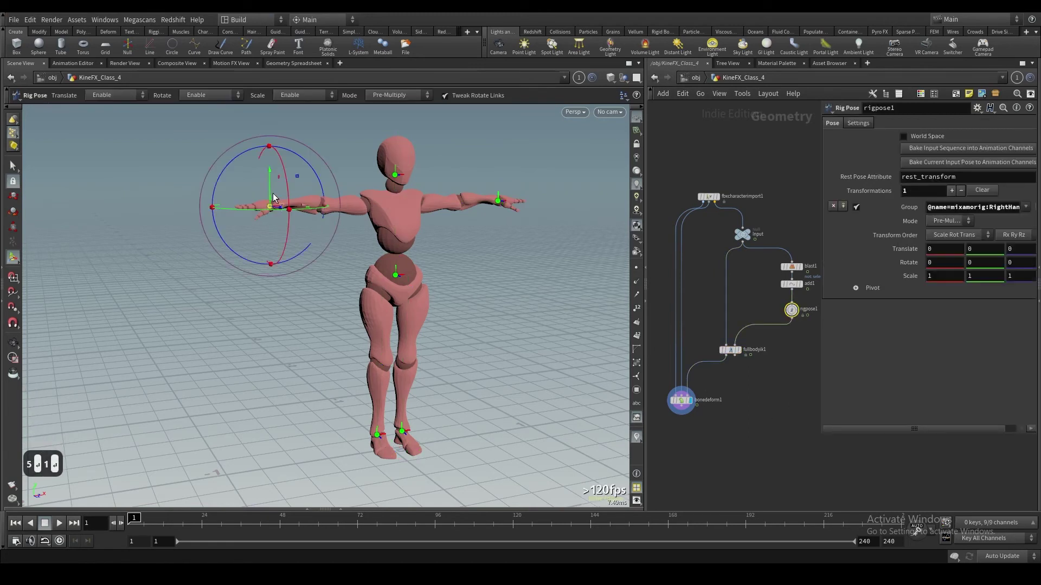
{"action": "left_click_drag", "start_coordinate": [269, 205], "coordinate": [57, 362]}
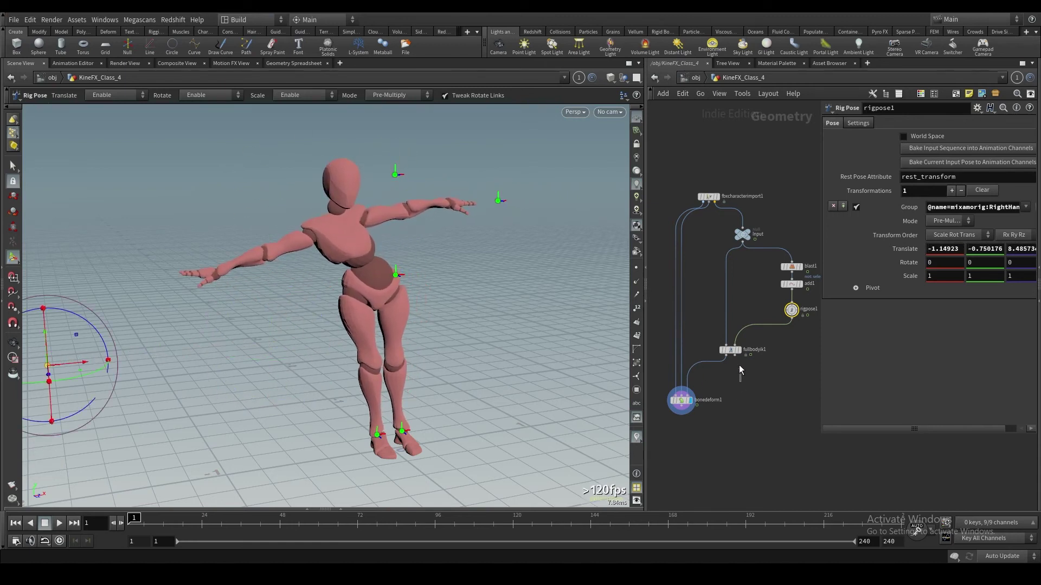
Add a second Full Body IK configuration with the hips joint as its group and a weight of 2.4.
{"action": "left_click", "coordinate": [730, 350]}
{"action": "left_click", "coordinate": [950, 323]}
{"action": "scroll", "coordinate": [879, 330], "scroll_direction": "down", "scroll_amount": 3}
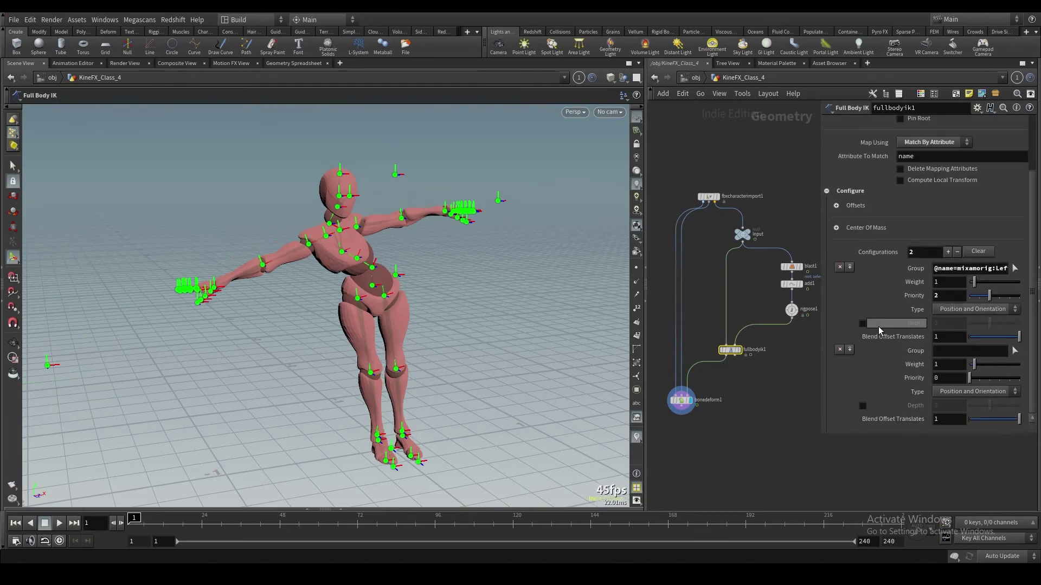
{"action": "left_click", "coordinate": [1015, 350]}
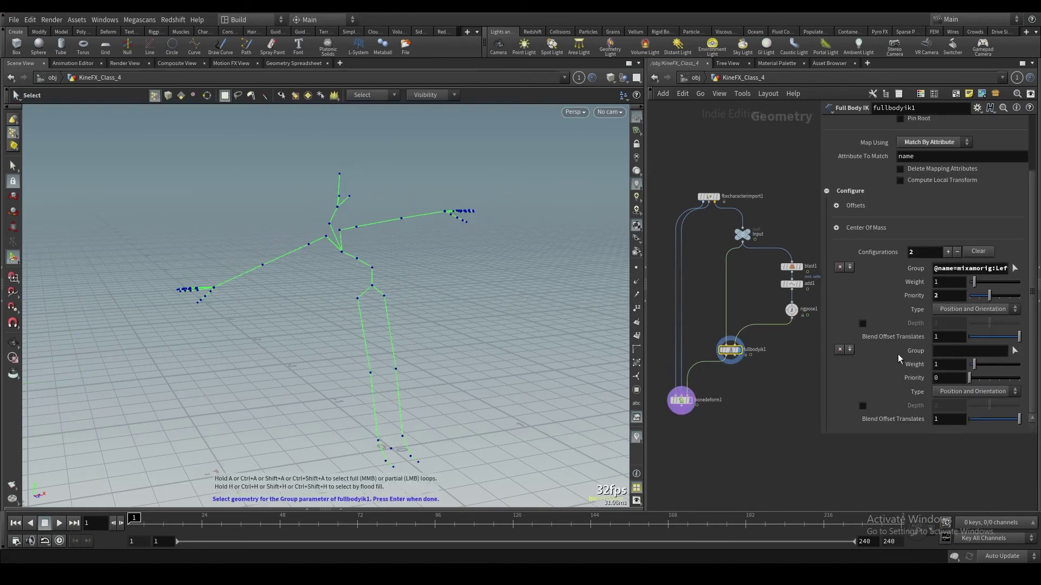
{"action": "left_click", "coordinate": [372, 285]}
{"action": "key", "text": "Return"}
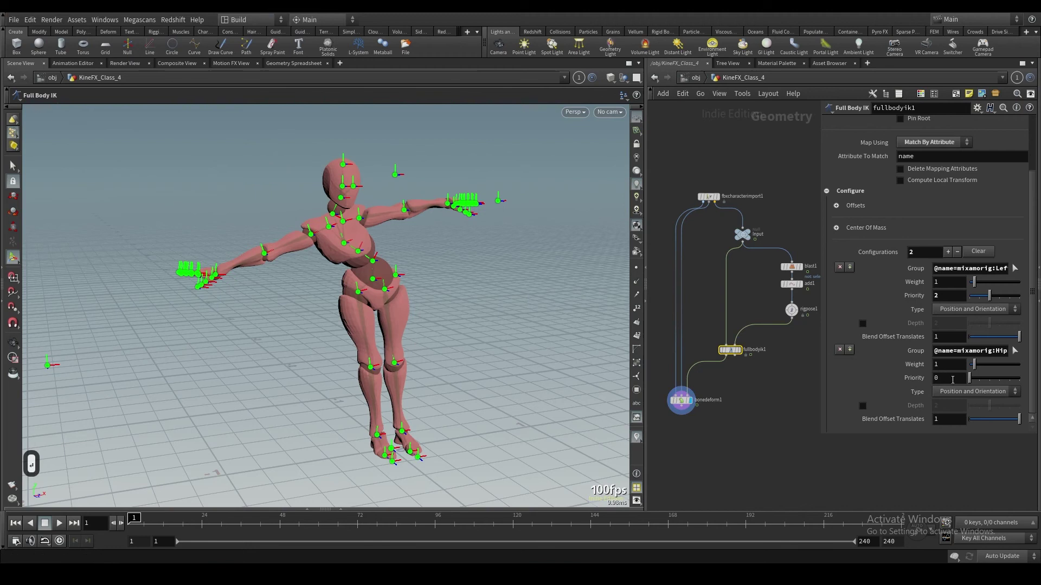
{"action": "mouse_move", "coordinate": [974, 365]}
{"action": "left_mouse_down"}
{"action": "mouse_move", "coordinate": [1038, 363]}
{"action": "mouse_move", "coordinate": [982, 364]}
{"action": "left_mouse_up"}
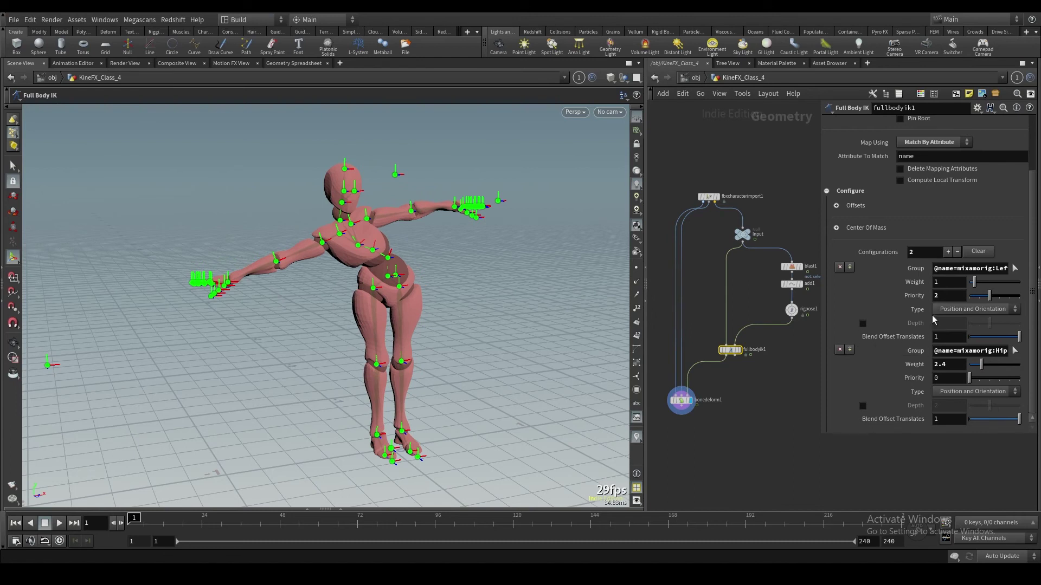
Insert a right-hand joint configuration between the ankle and hips ones, with a weight of 8.3 and a priority of 3.
{"action": "left_click", "coordinate": [849, 350]}
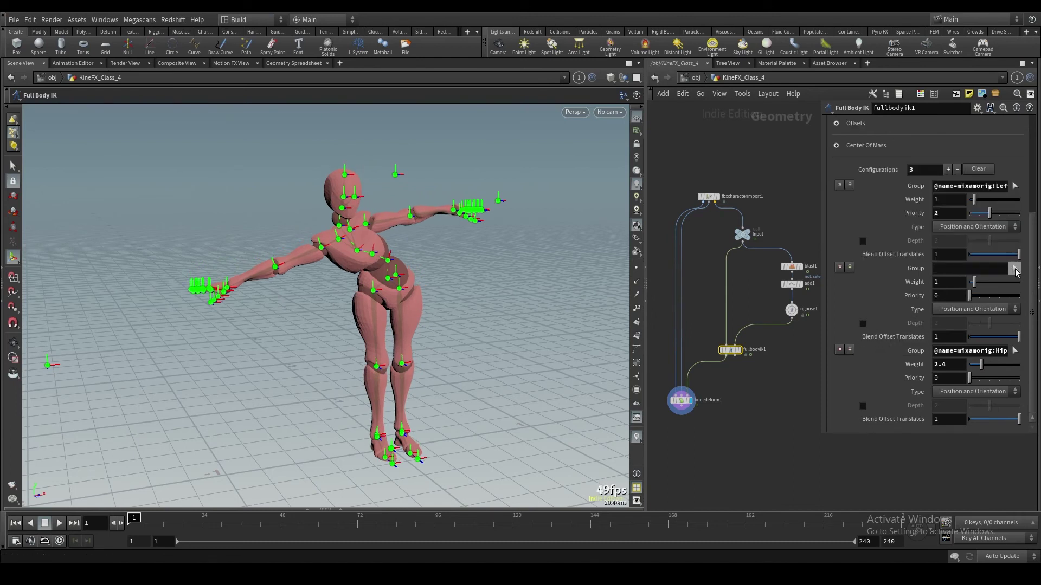
{"action": "left_click", "coordinate": [1014, 268]}
{"action": "left_click", "coordinate": [203, 293]}
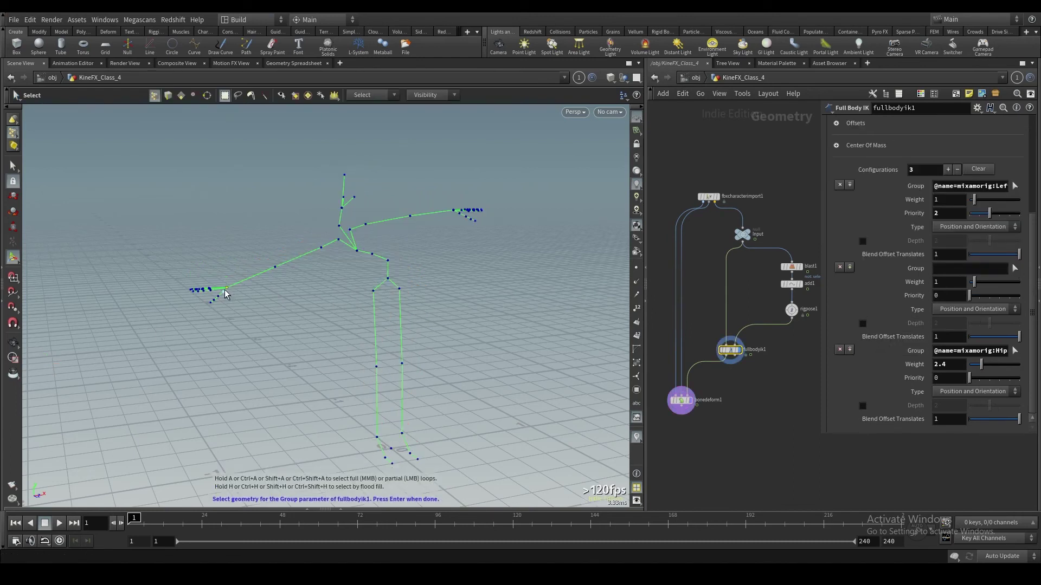
{"action": "key", "text": "Return"}
{"action": "mouse_move", "coordinate": [974, 282]}
{"action": "left_mouse_down"}
{"action": "mouse_move", "coordinate": [1021, 280]}
{"action": "mouse_move", "coordinate": [982, 299]}
{"action": "mouse_move", "coordinate": [1005, 300]}
{"action": "mouse_move", "coordinate": [969, 296]}
{"action": "left_mouse_up"}
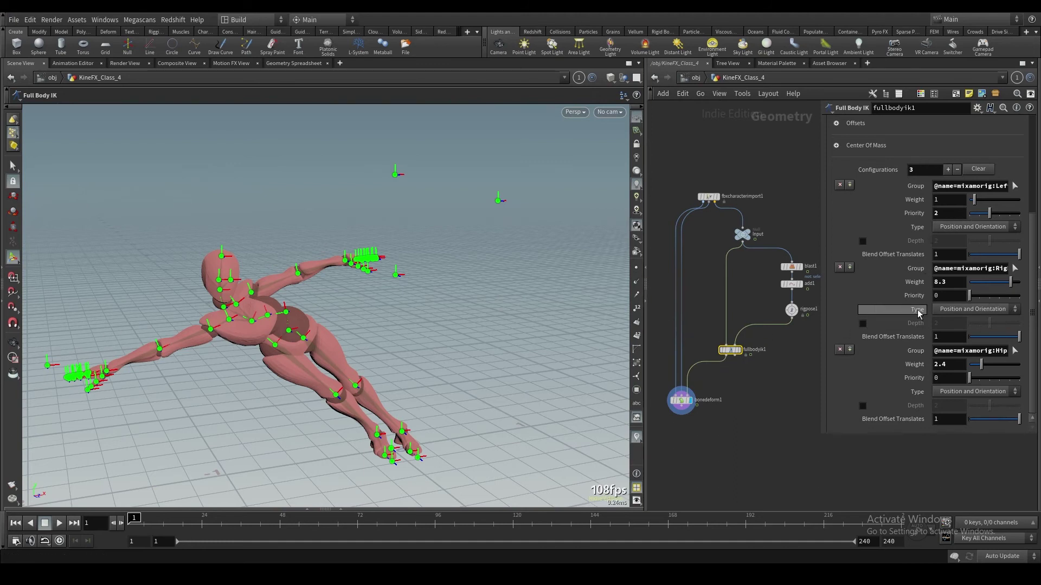
{"action": "left_click_drag", "start_coordinate": [968, 295], "coordinate": [996, 300]}
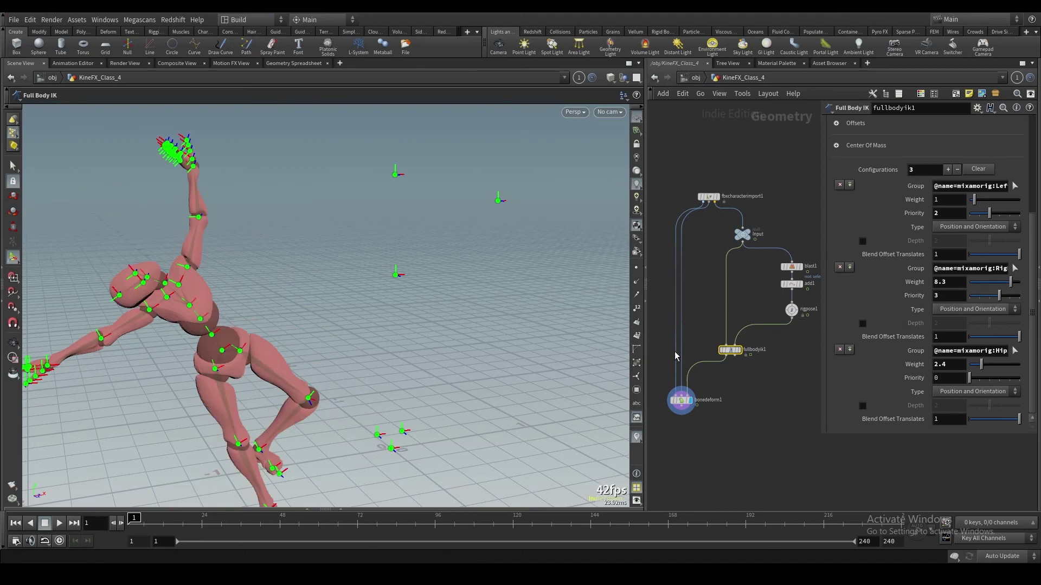
{"action": "left_click_drag", "start_coordinate": [280, 363], "coordinate": [401, 318], "text": "alt"}
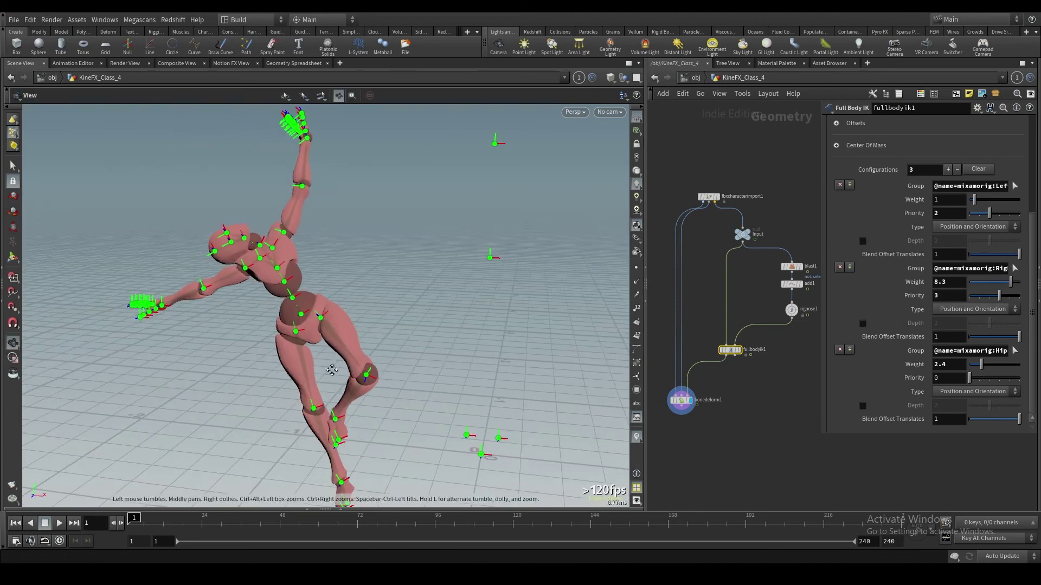
{"action": "middle_click_drag", "start_coordinate": [333, 369], "coordinate": [340, 316], "text": "alt"}
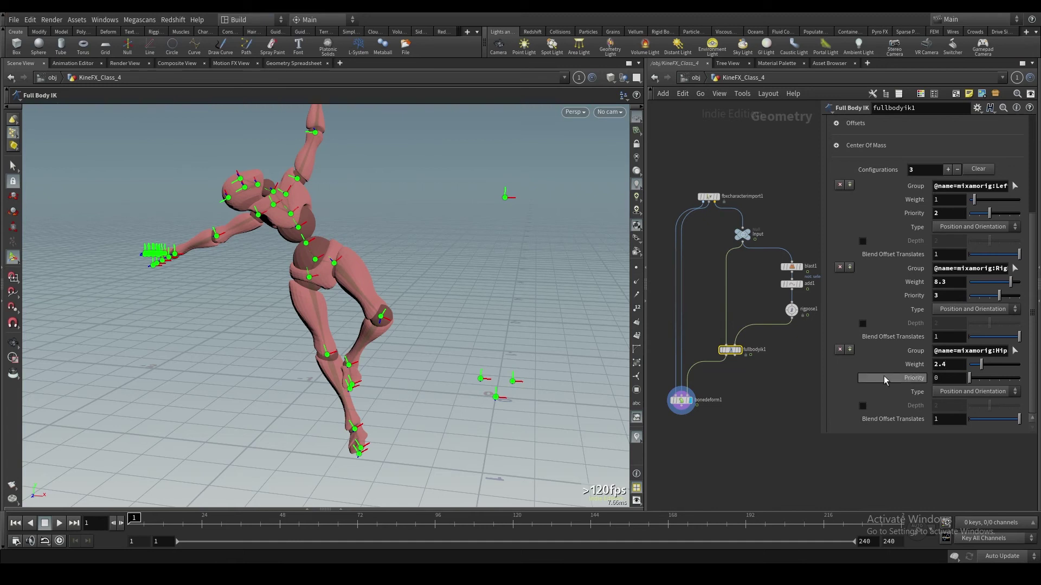
Replace all Full Body IK configurations with a single blank one and clear every Rig Pose transformation.
{"action": "scroll", "coordinate": [932, 306], "scroll_direction": "up", "scroll_amount": 3}
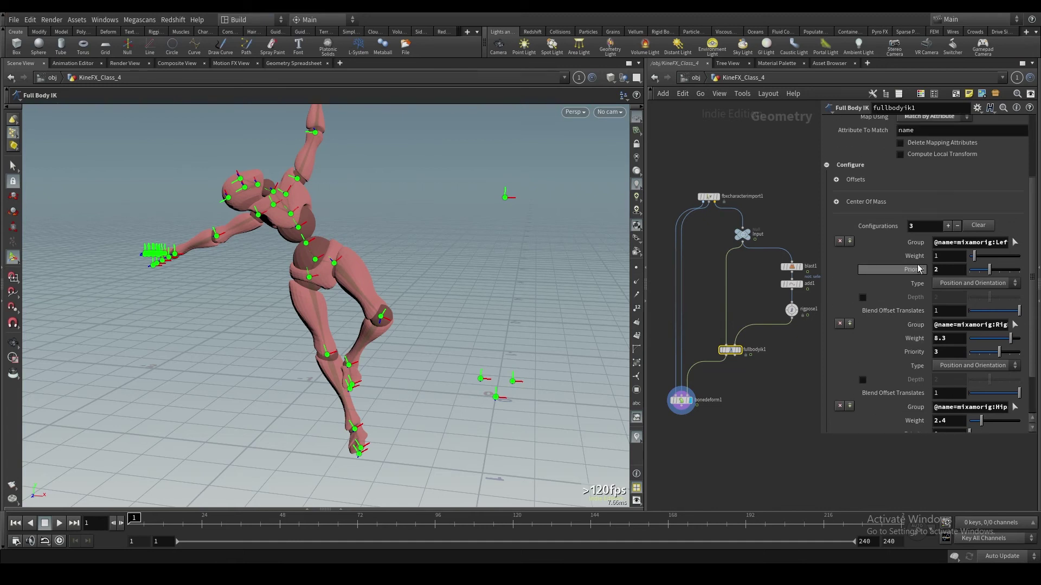
{"action": "left_click", "coordinate": [976, 227]}
{"action": "left_click", "coordinate": [950, 324]}
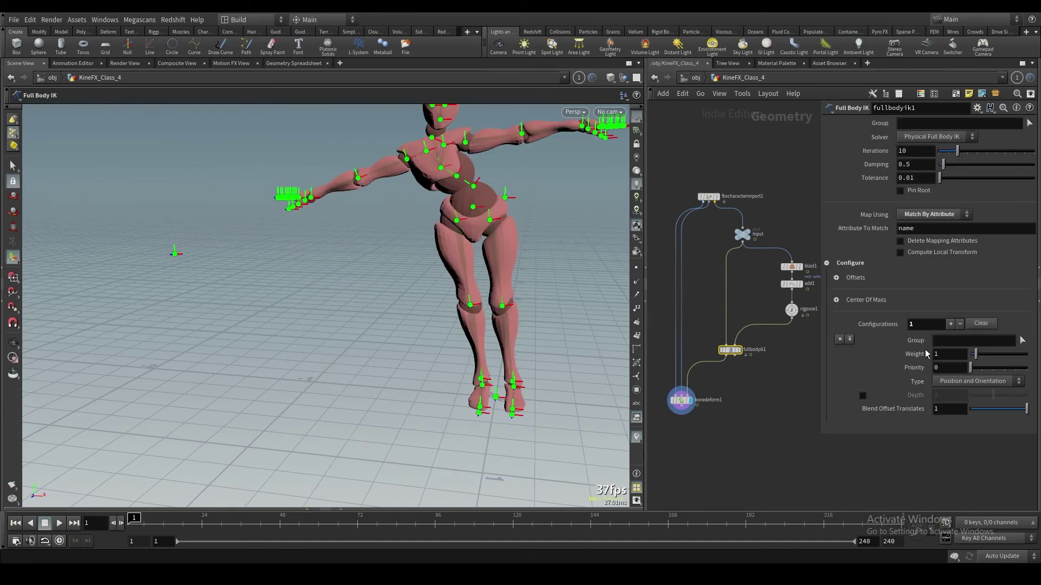
{"action": "left_click", "coordinate": [1022, 341]}
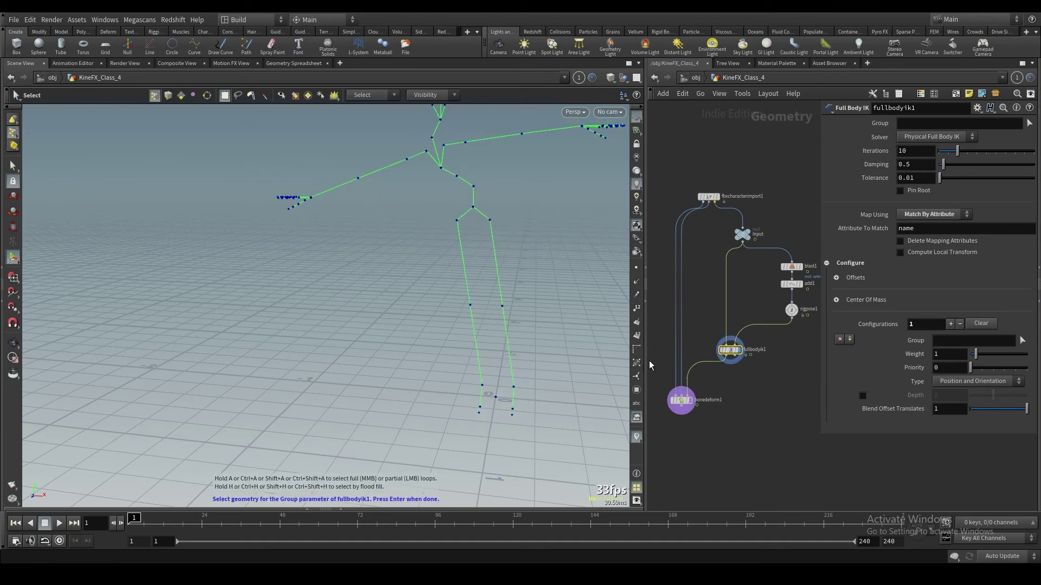
{"action": "left_click", "coordinate": [792, 310]}
{"action": "left_click", "coordinate": [984, 190]}
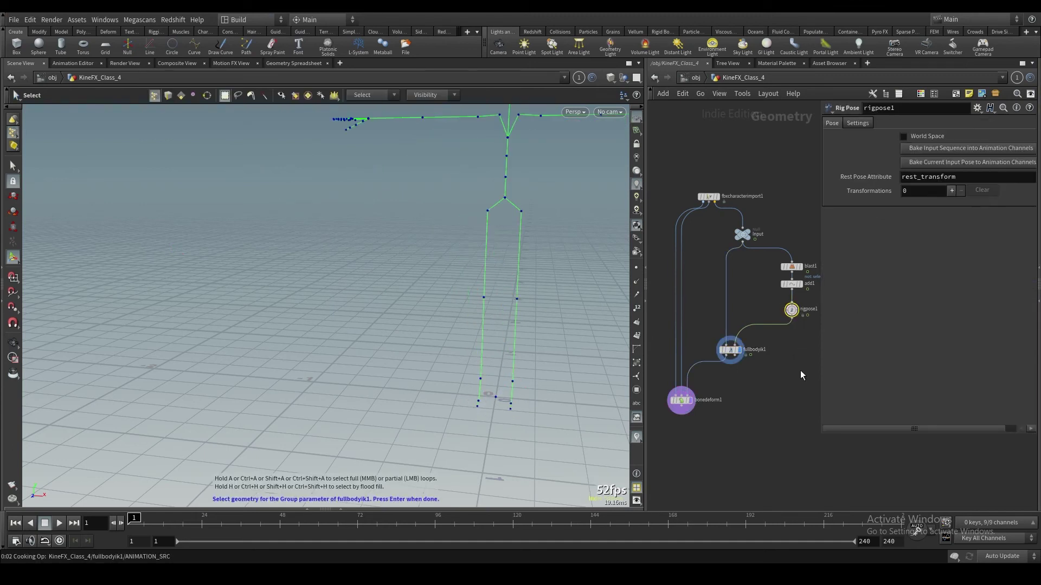
Assign both ankle joints as the group of the blank Full Body IK configuration.
{"action": "left_click", "coordinate": [735, 348]}
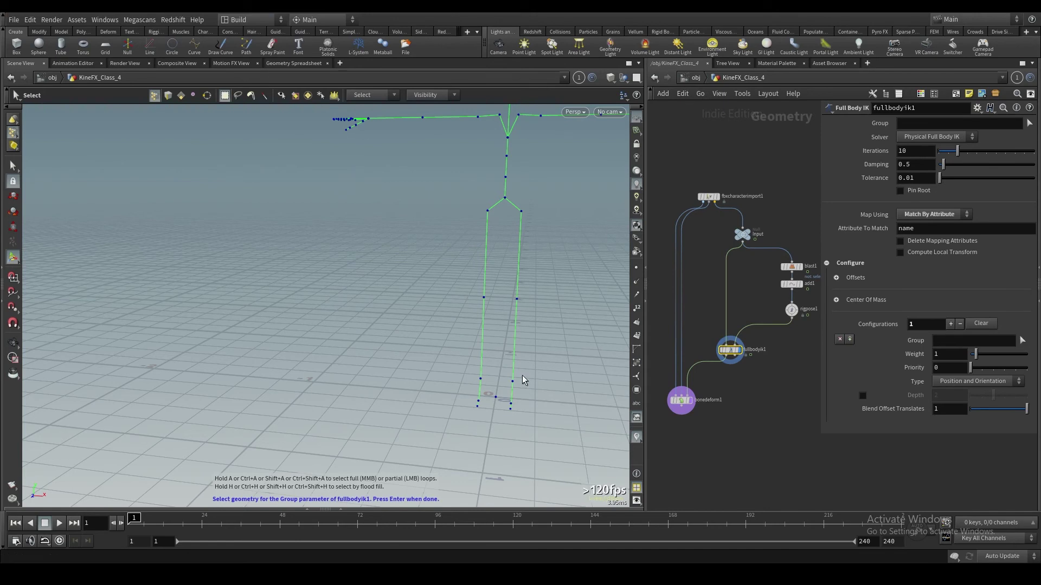
{"action": "left_click", "coordinate": [492, 390]}
{"action": "key", "text": "Return"}
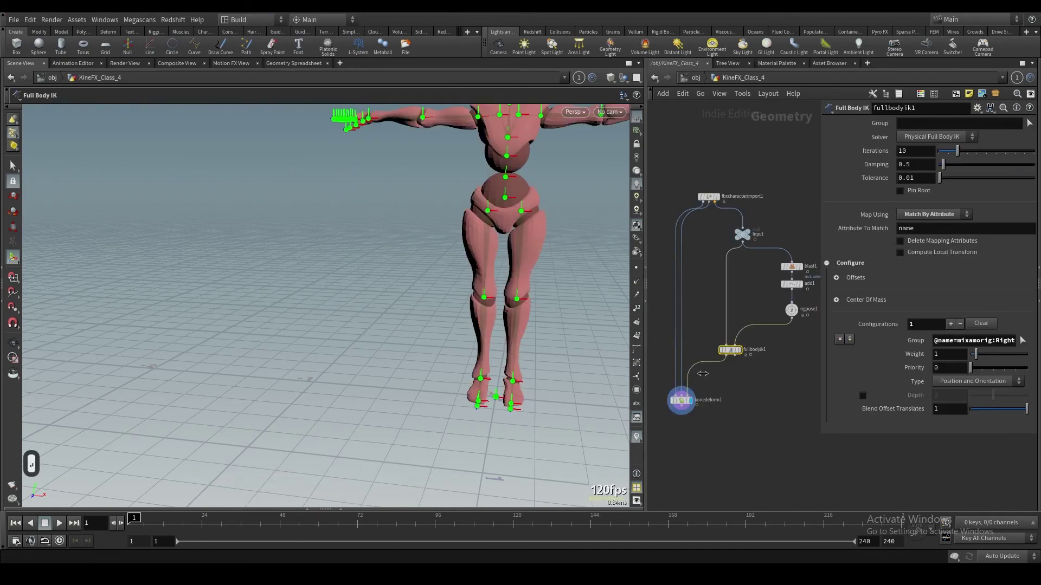
{"action": "left_click", "coordinate": [1022, 340]}
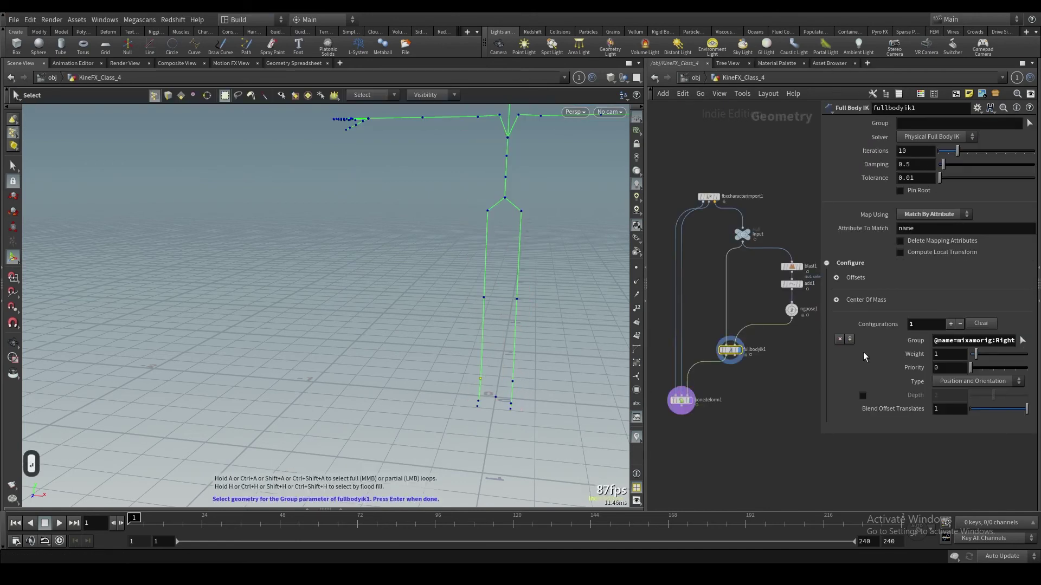
{"action": "left_click", "coordinate": [512, 382], "text": "shift"}
{"action": "key", "text": "Return"}
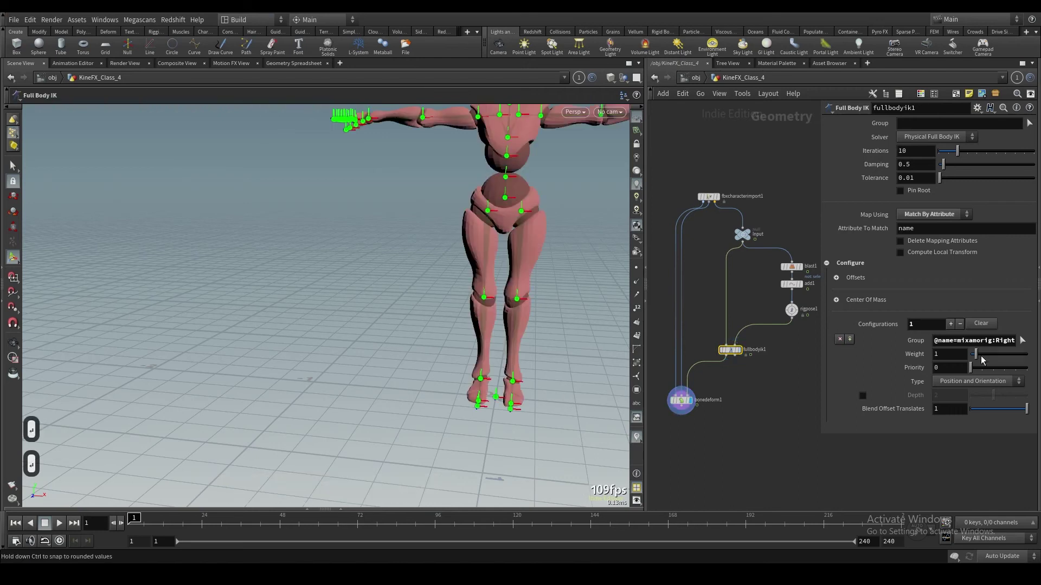
Set the ankle configuration's priority to 2.
{"action": "double_click", "coordinate": [961, 363]}
{"action": "type", "text": "1"}
{"action": "key", "text": "Return"}
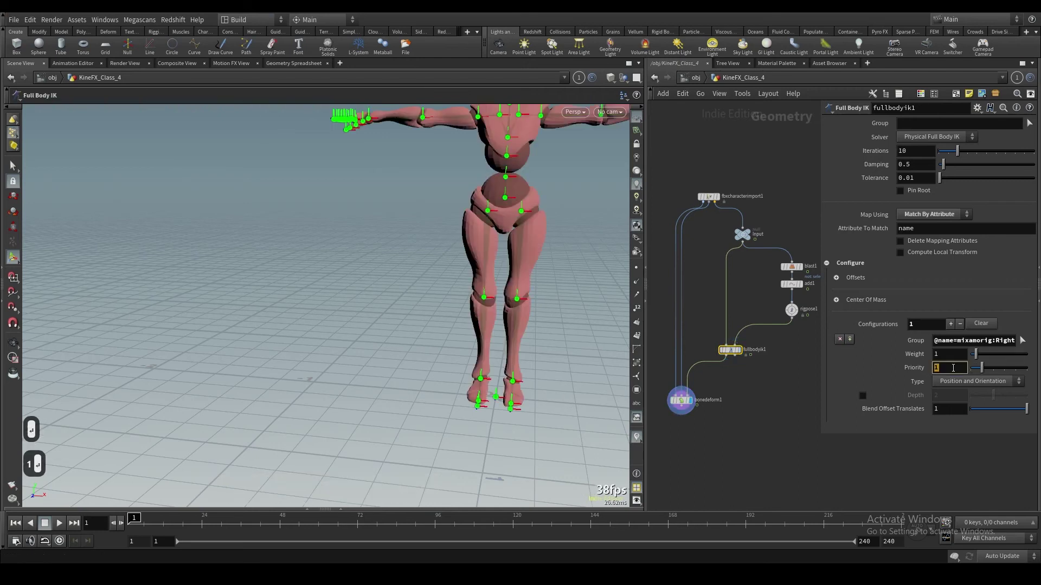
{"action": "type", "text": "2"}
{"action": "key", "text": "Return"}
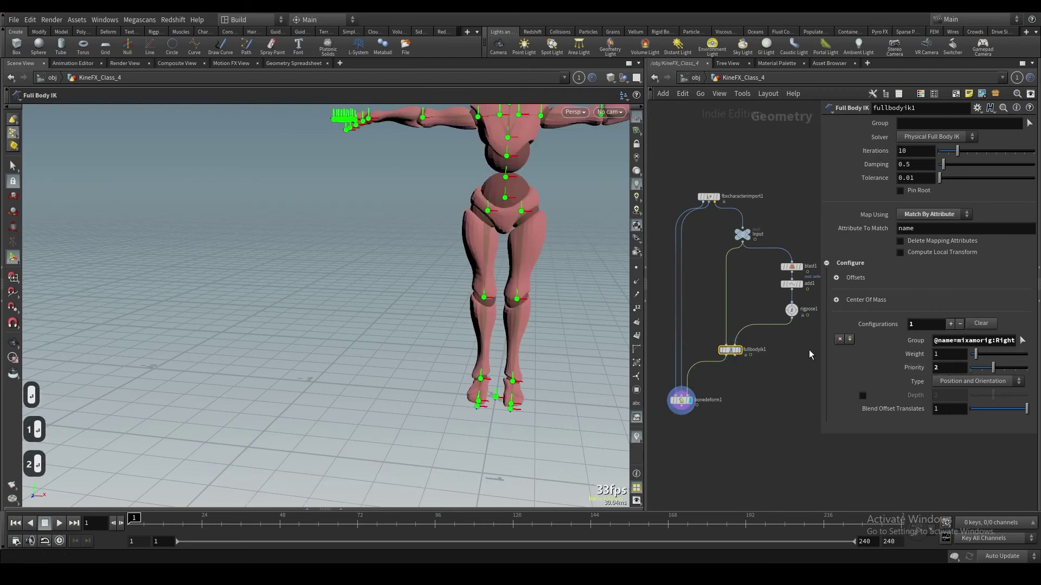
Enable a center of mass target on the Full Body IK node.
{"action": "left_click", "coordinate": [792, 310]}
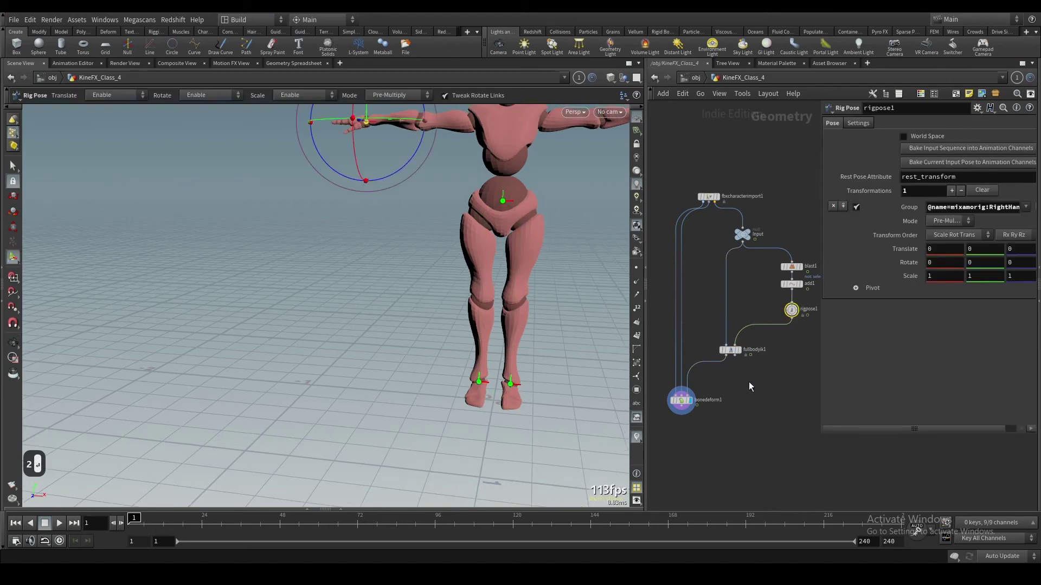
{"action": "left_click", "coordinate": [730, 349]}
{"action": "left_click", "coordinate": [836, 299]}
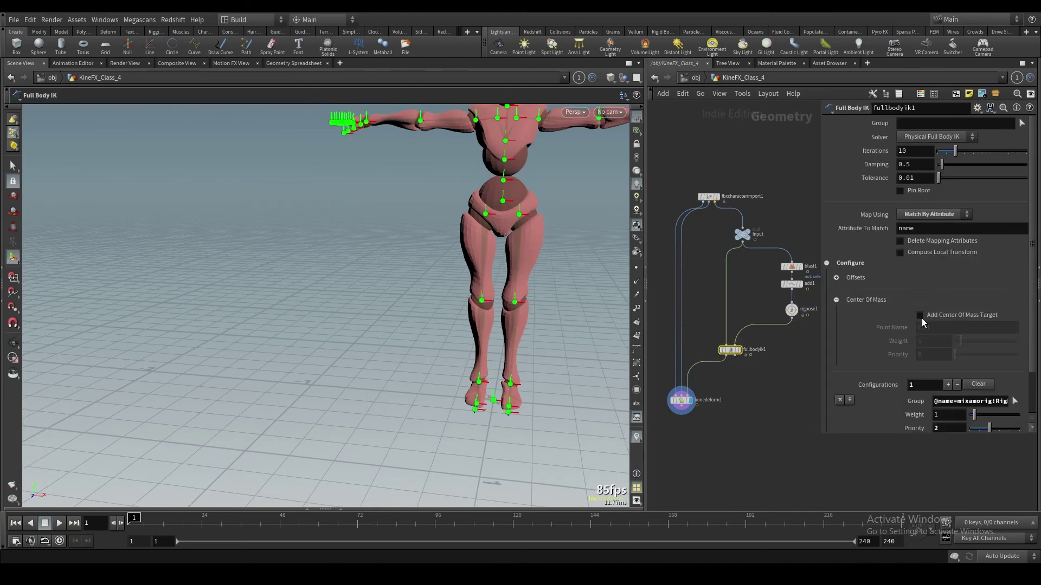
{"action": "left_click", "coordinate": [920, 315]}
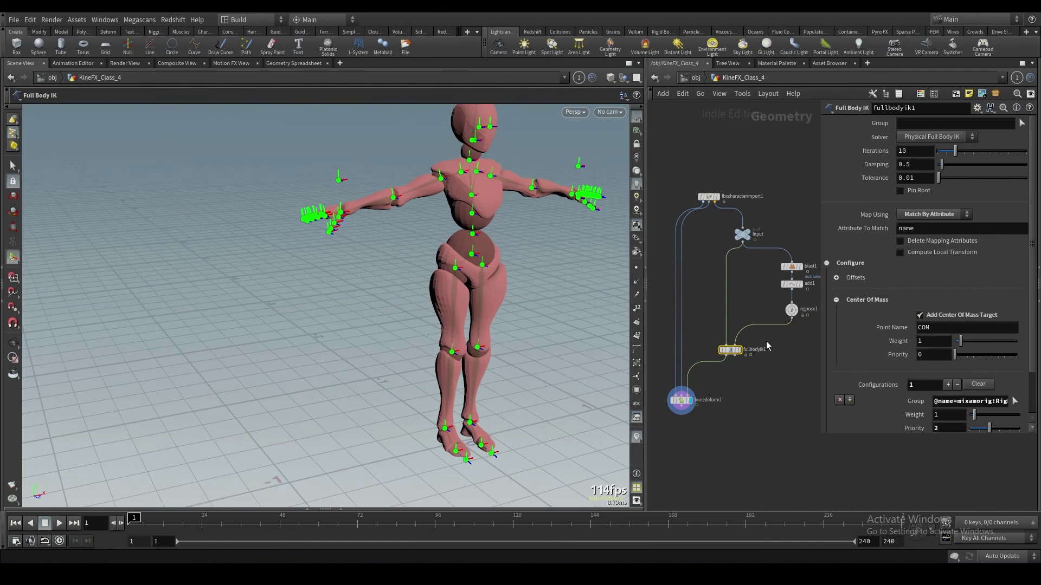
Lower the Rig Pose hips control to about -0.068 in Y and -0.049 in Z.
{"action": "left_click", "coordinate": [790, 312]}
{"action": "left_click", "coordinate": [525, 264]}
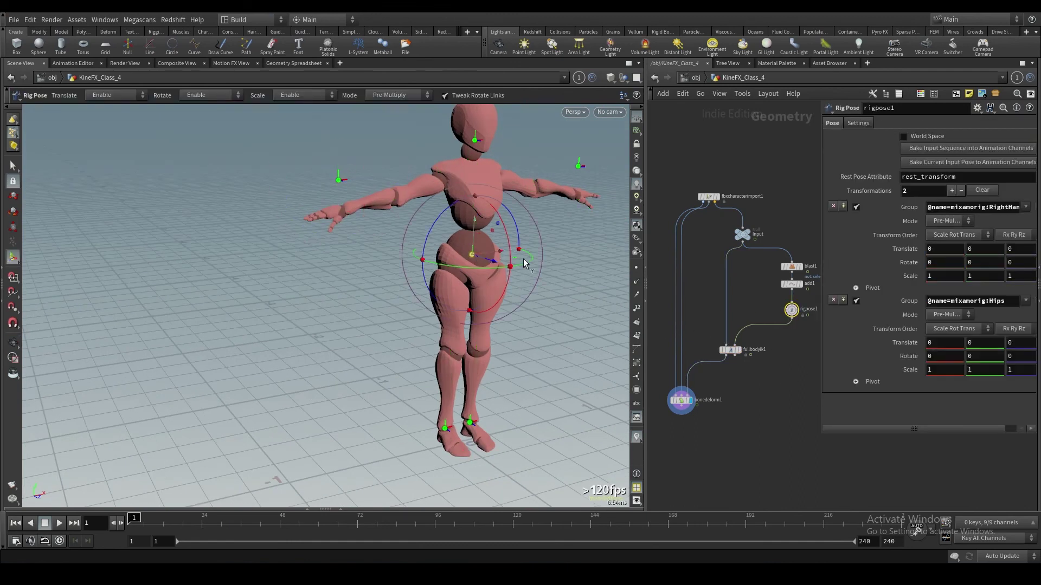
{"action": "left_click_drag", "start_coordinate": [473, 242], "coordinate": [467, 284]}
{"action": "left_click", "coordinate": [468, 270]}
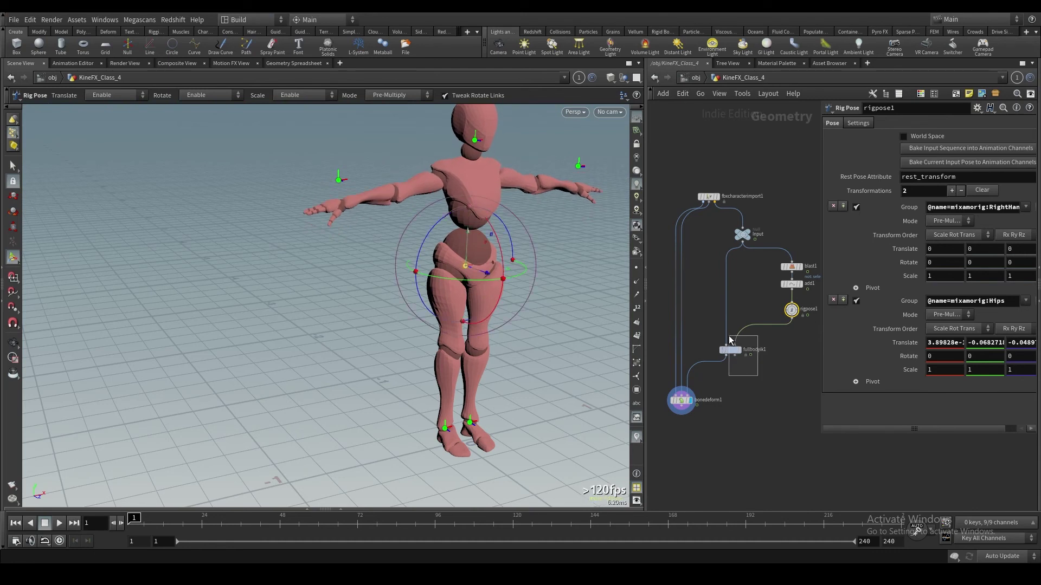
Try a center of mass weight of 3.6 on the Full Body IK node and return it to 1.
{"action": "left_click_drag", "start_coordinate": [729, 336], "coordinate": [727, 334]}
{"action": "mouse_move", "coordinate": [962, 342]}
{"action": "left_mouse_down"}
{"action": "mouse_move", "coordinate": [998, 347]}
{"action": "mouse_move", "coordinate": [954, 344]}
{"action": "mouse_move", "coordinate": [976, 341]}
{"action": "left_mouse_up"}
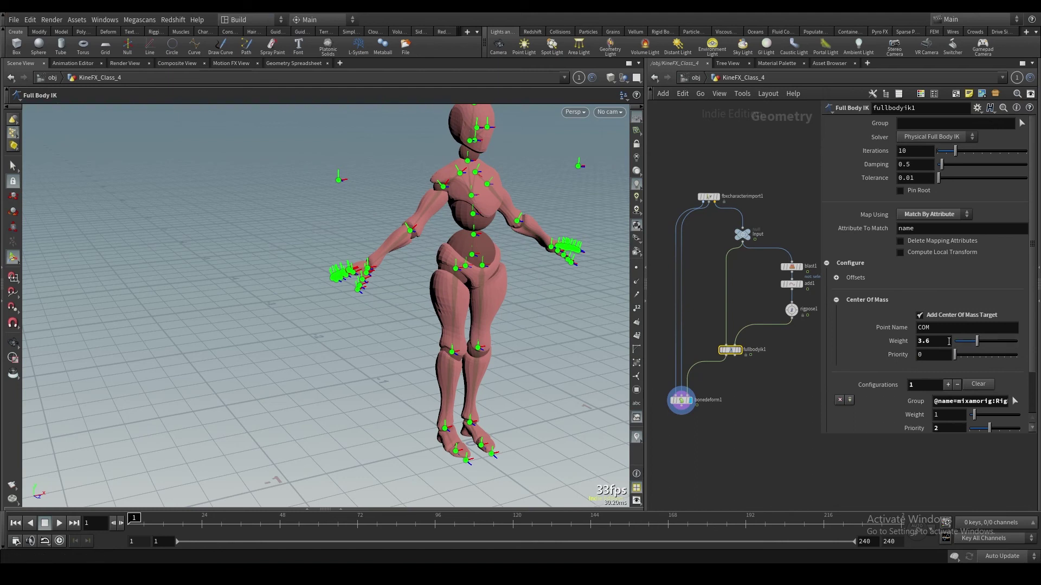
{"action": "double_click", "coordinate": [949, 341]}
{"action": "type", "text": "1"}
{"action": "key", "text": "Return"}
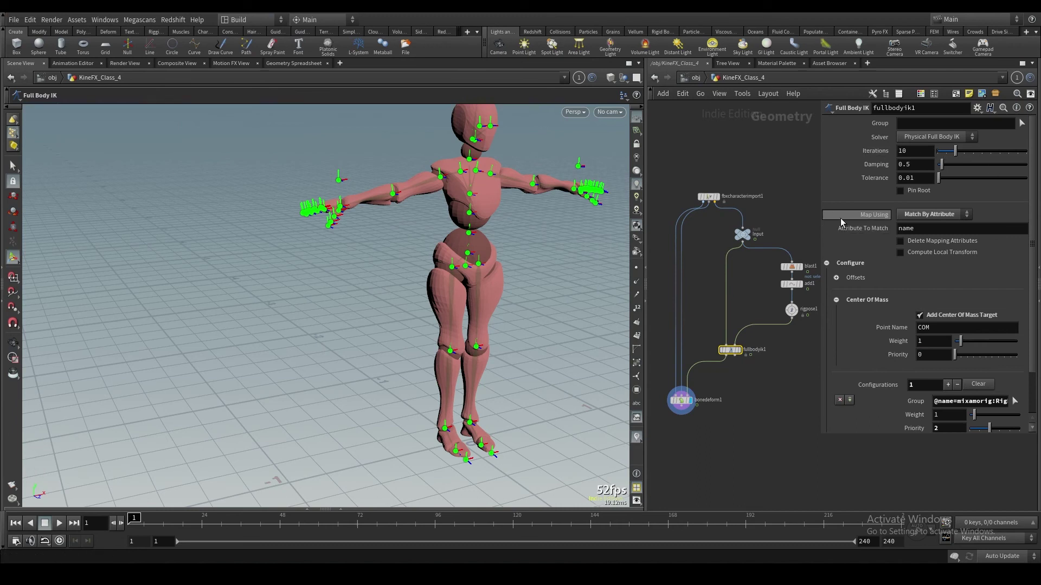
Set the Full Body IK solver's tolerance to 0.001.
{"action": "left_click_drag", "start_coordinate": [814, 210], "coordinate": [803, 210]}
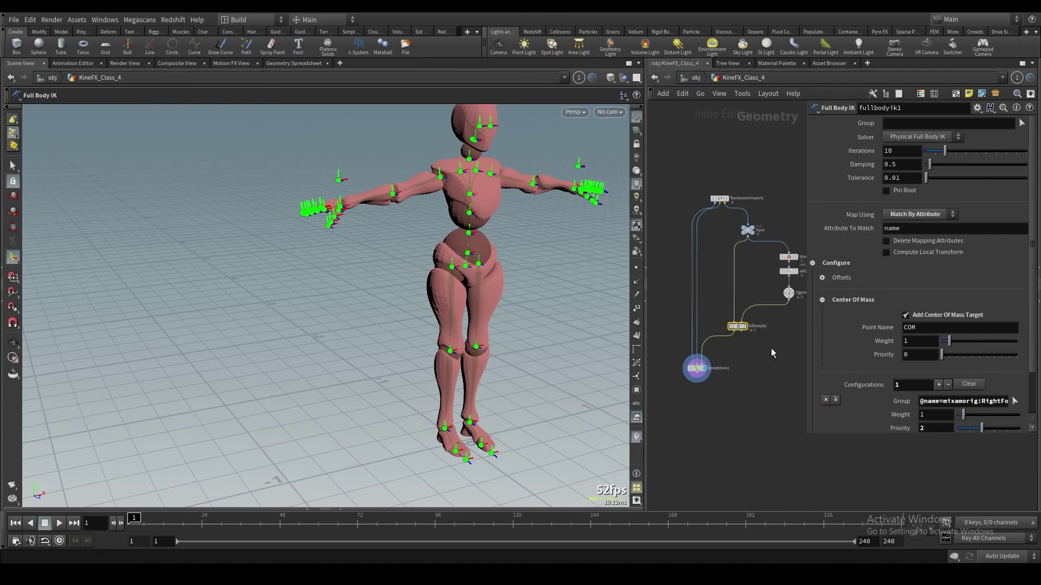
{"action": "scroll", "coordinate": [702, 325], "scroll_direction": "up", "scroll_amount": 3}
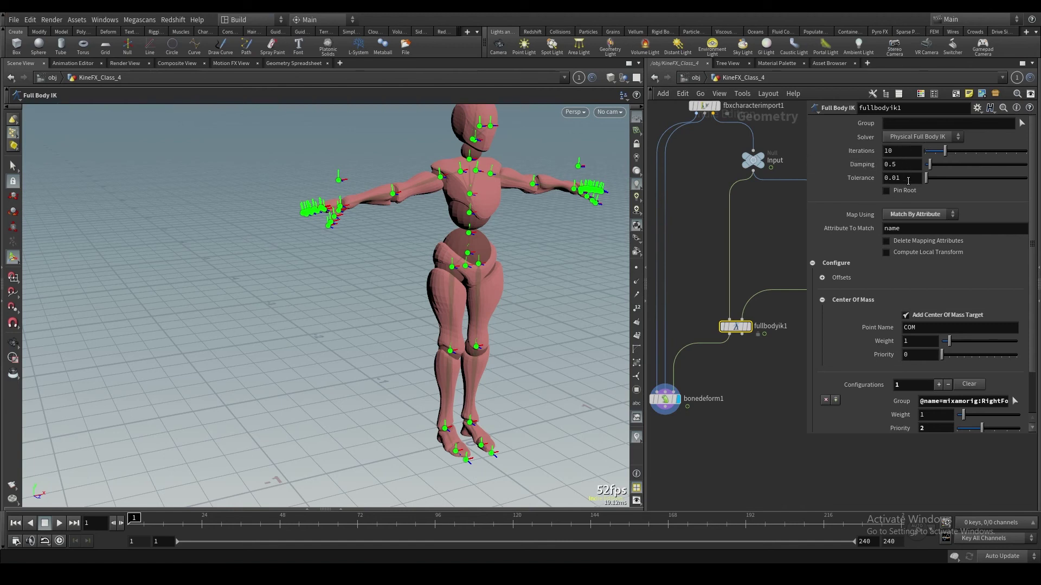
{"action": "left_click", "coordinate": [909, 181]}
{"action": "left_click_drag", "start_coordinate": [900, 177], "coordinate": [894, 174]}
{"action": "type", "text": "01"}
{"action": "key", "text": "Return"}
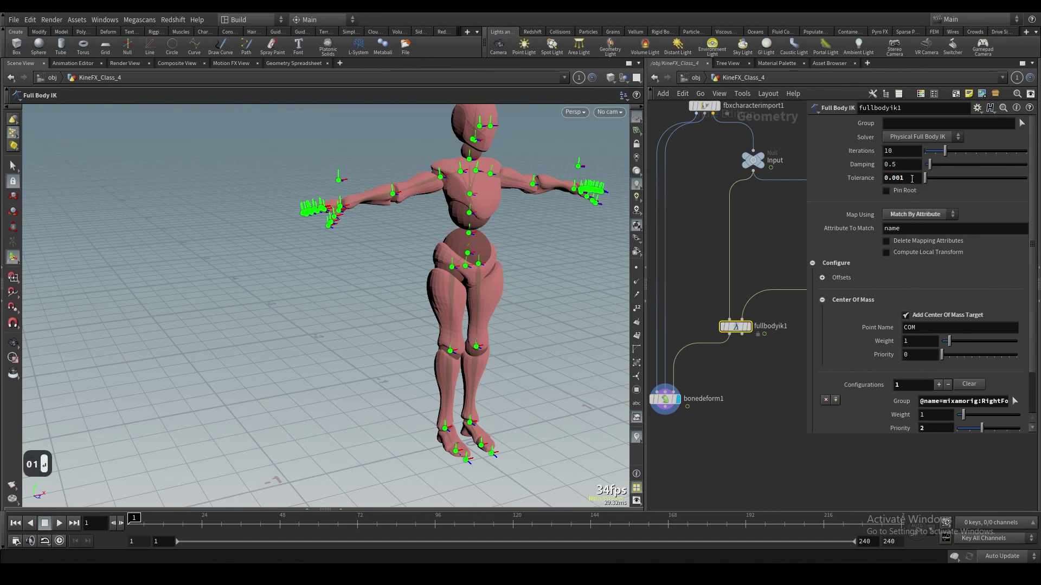
Pull the Rig Pose left-hand control straight down to about knee height beside the body.
{"action": "scroll", "coordinate": [758, 269], "scroll_direction": "down", "scroll_amount": 1}
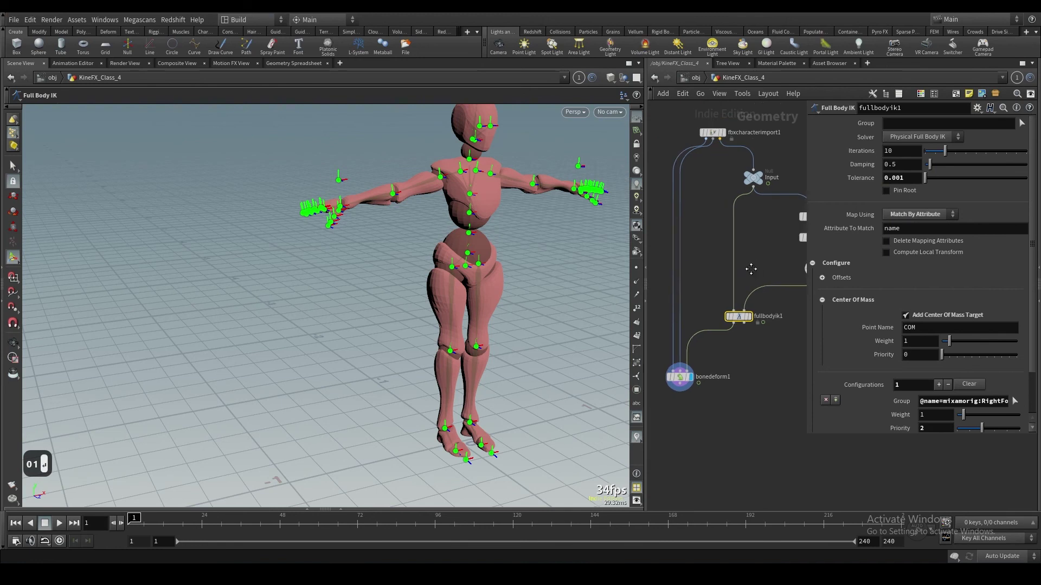
{"action": "middle_click_drag", "start_coordinate": [757, 268], "coordinate": [712, 287]}
{"action": "left_click_drag", "start_coordinate": [766, 319], "coordinate": [785, 279]}
{"action": "left_click", "coordinate": [787, 283]}
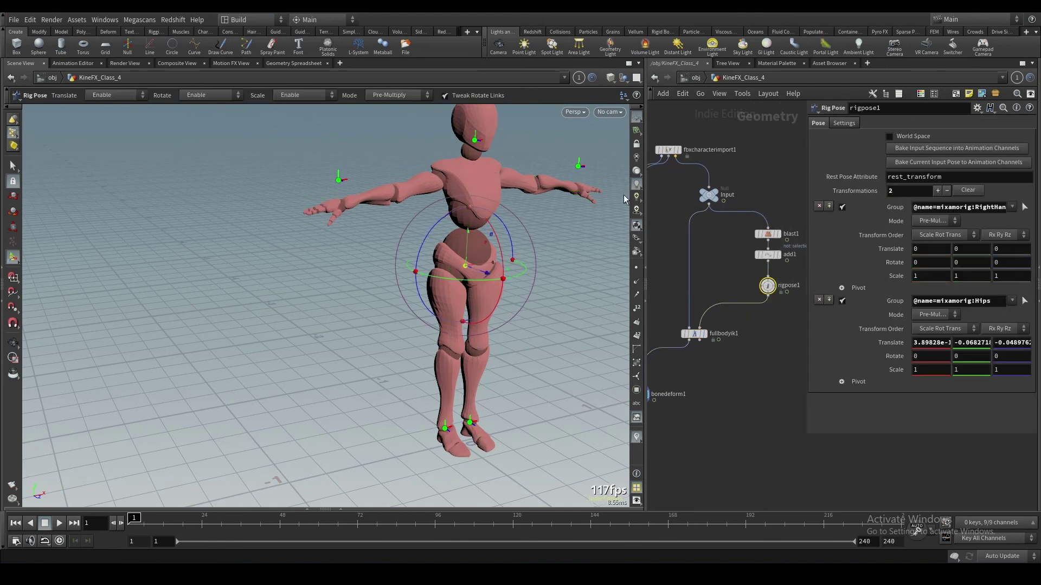
{"action": "left_click", "coordinate": [582, 166]}
{"action": "left_click_drag", "start_coordinate": [580, 155], "coordinate": [563, 336]}
Try damping values of 0.9 and 1 on the Full Body IK solver.
{"action": "left_click", "coordinate": [693, 333]}
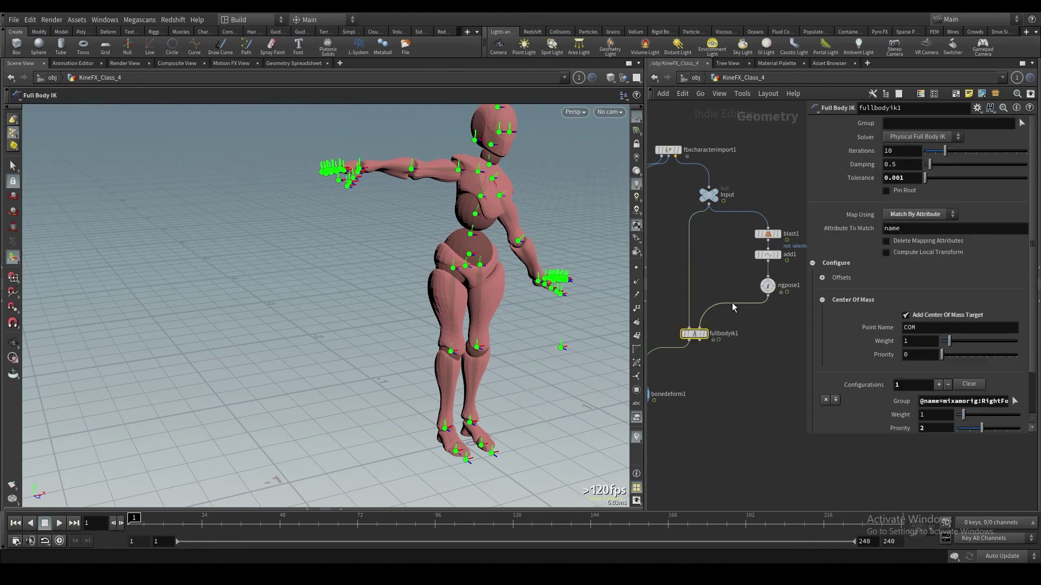
{"action": "double_click", "coordinate": [915, 165]}
{"action": "type", "text": "0.9"}
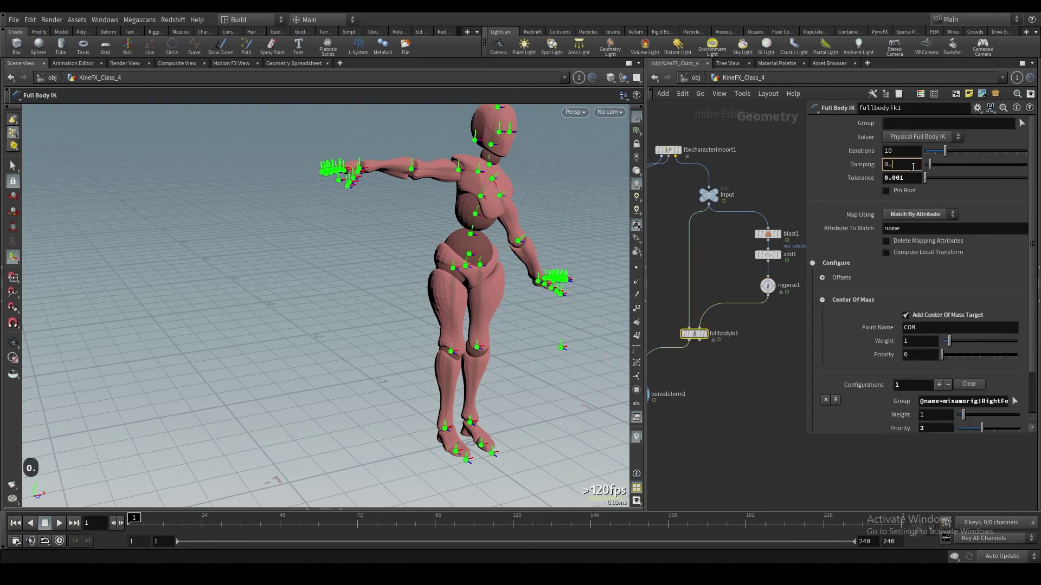
{"action": "key", "text": "Return"}
{"action": "double_click", "coordinate": [915, 165]}
{"action": "type", "text": "1"}
{"action": "key", "text": "Return"}
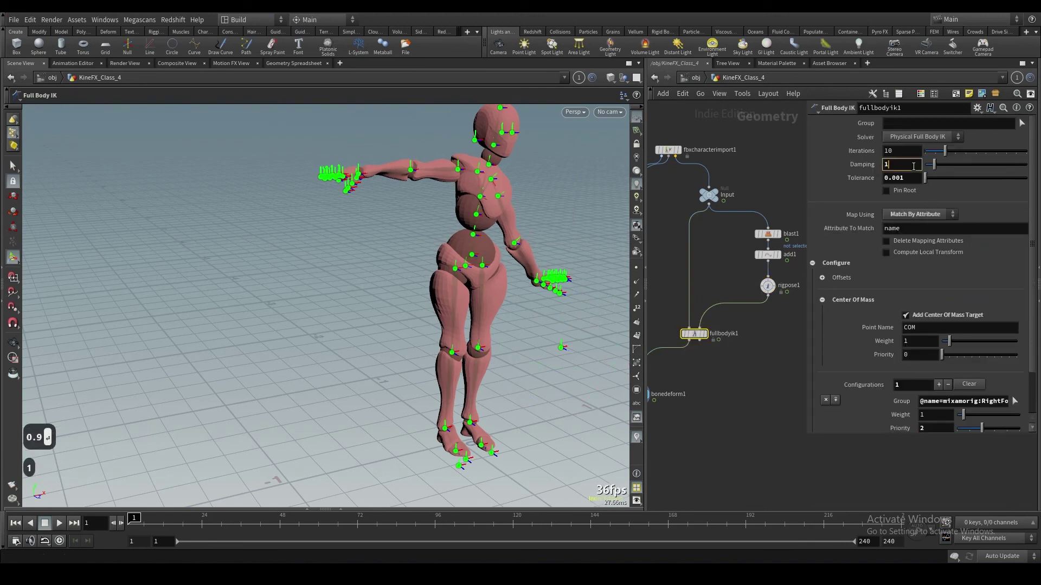
Test stronger Full Body IK damping with values of 2 and 3.
{"action": "double_click", "coordinate": [914, 166]}
{"action": "type", "text": "2"}
{"action": "key", "text": "Return"}
{"action": "double_click", "coordinate": [913, 165]}
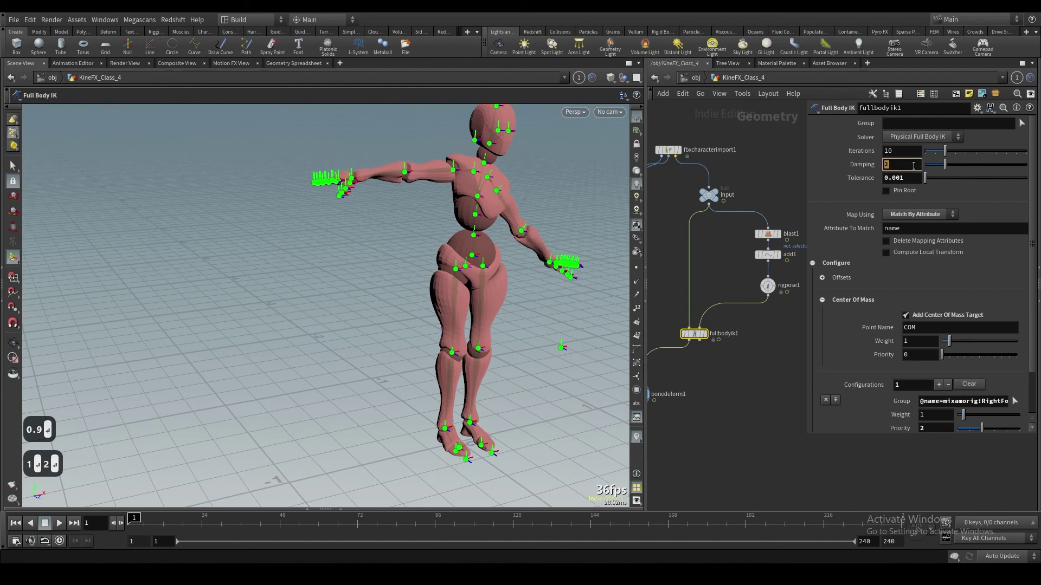
{"action": "type", "text": "3"}
{"action": "key", "text": "Return"}
Reduce the Full Body IK damping to 0.9 and restore it to 0.5.
{"action": "double_click", "coordinate": [913, 165]}
{"action": "type", "text": "0.9"}
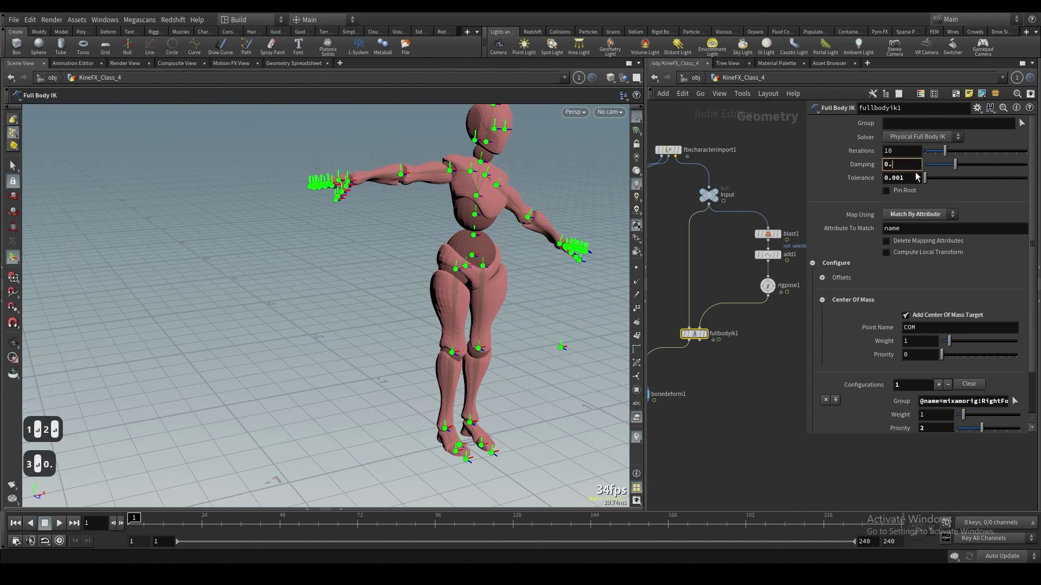
{"action": "key", "text": "Return"}
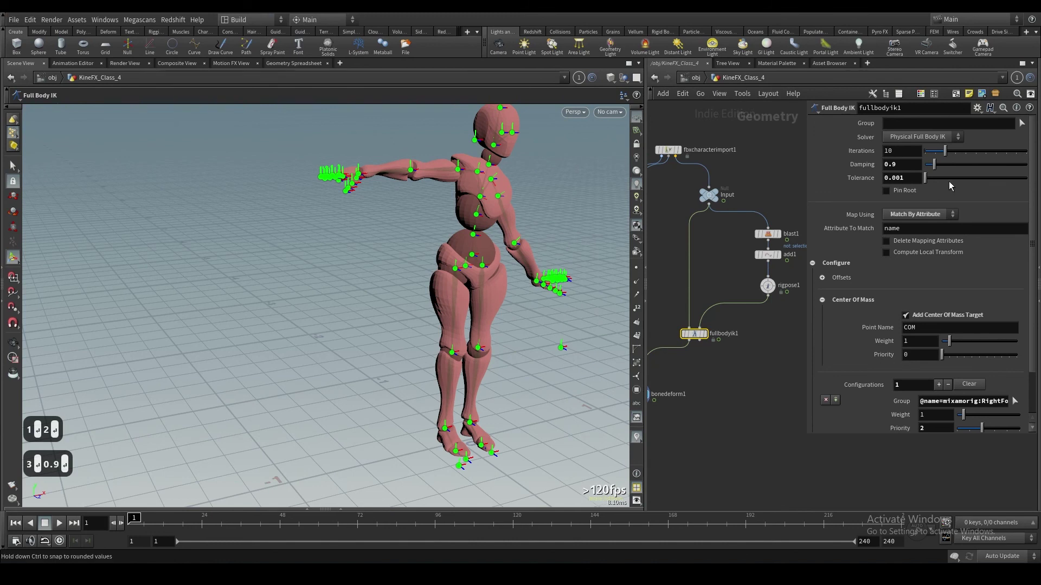
{"action": "left_click", "coordinate": [906, 164]}
{"action": "double_click", "coordinate": [907, 163]}
{"action": "type", "text": "0.5"}
{"action": "key", "text": "Return"}
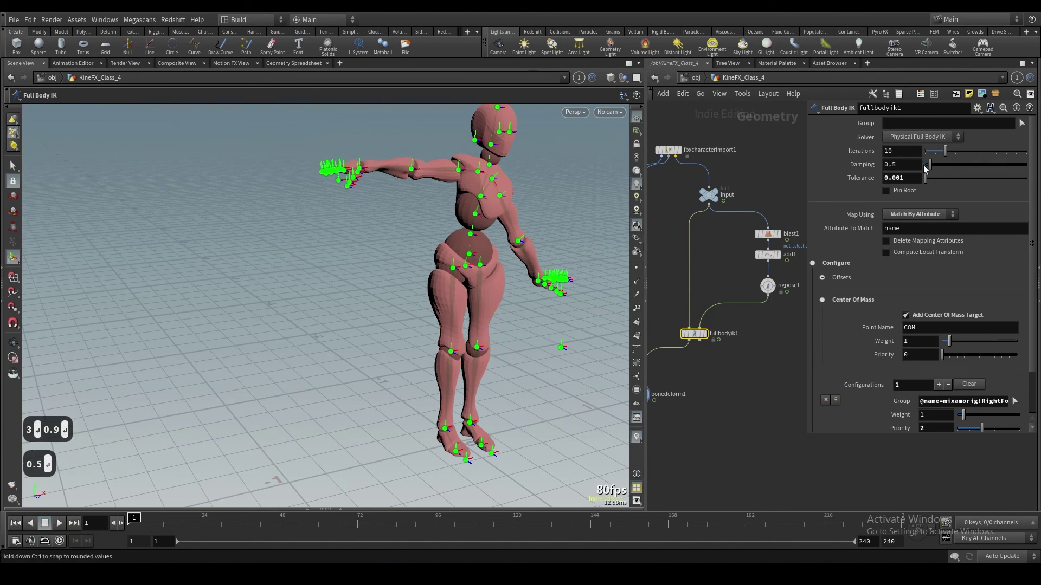
Set the Full Body IK solver's damping to 0.9.
{"action": "double_click", "coordinate": [918, 163]}
{"action": "type", "text": "0.9"}
{"action": "key", "text": "Return"}
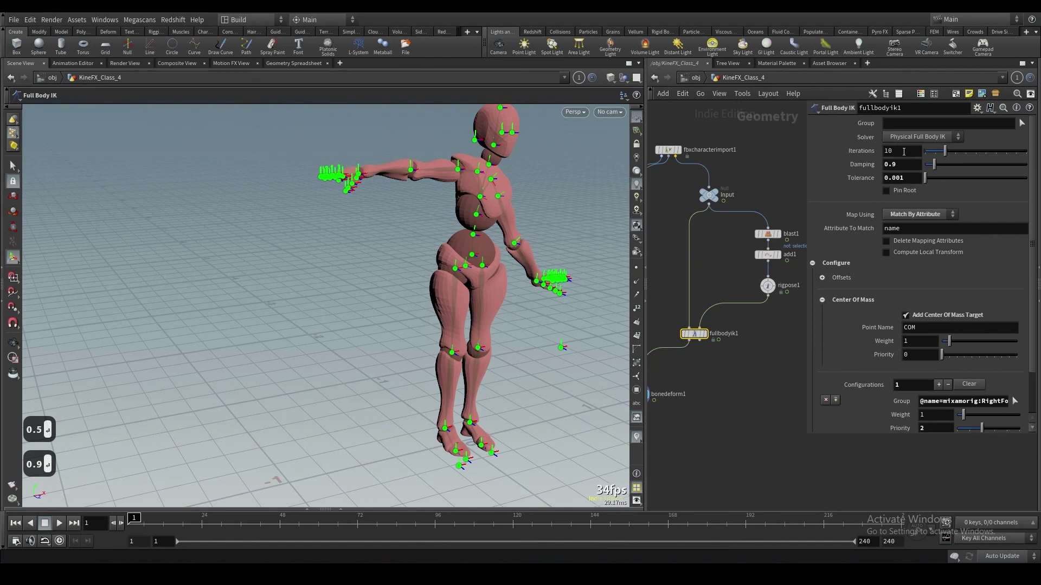
Try iteration counts of 15 and 20 on the Full Body IK solver.
{"action": "double_click", "coordinate": [903, 151]}
{"action": "type", "text": "1"}
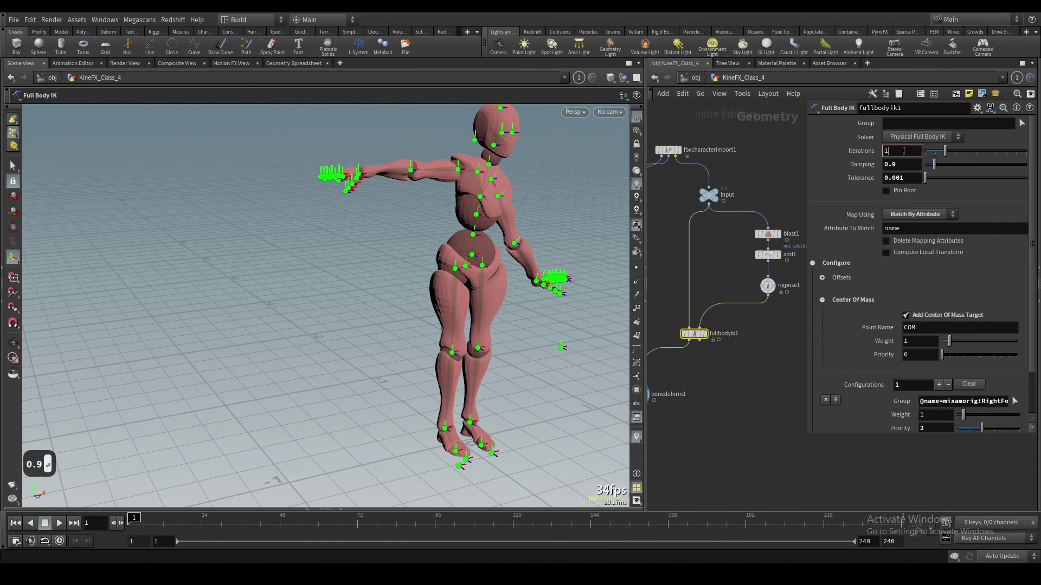
{"action": "type", "text": "5"}
{"action": "key", "text": "Return"}
{"action": "double_click", "coordinate": [908, 151]}
{"action": "type", "text": "20"}
{"action": "key", "text": "Return"}
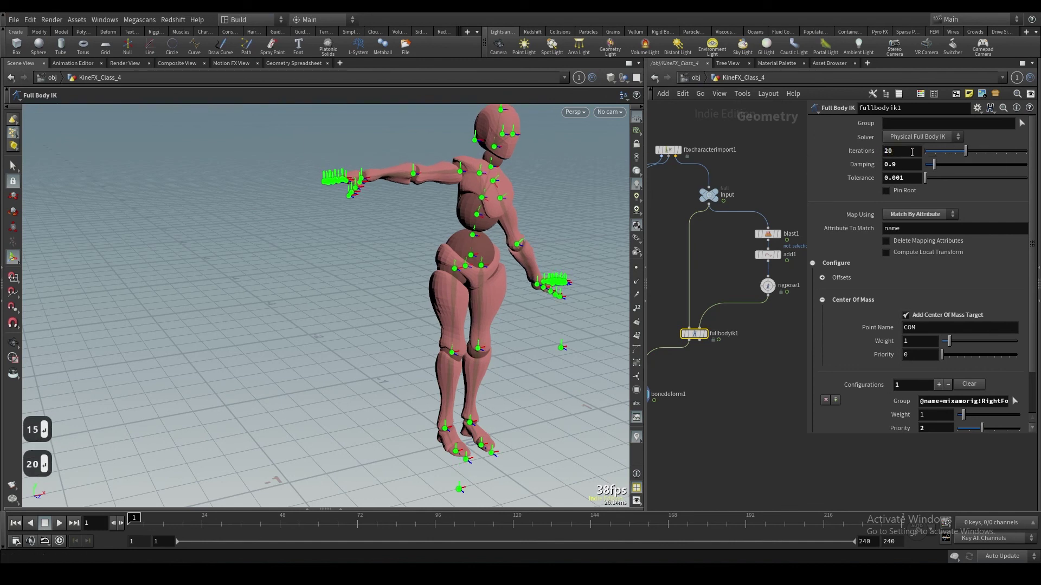
Test 25 solver iterations on the Full Body IK node and return the count to 10.
{"action": "double_click", "coordinate": [911, 152]}
{"action": "type", "text": "25"}
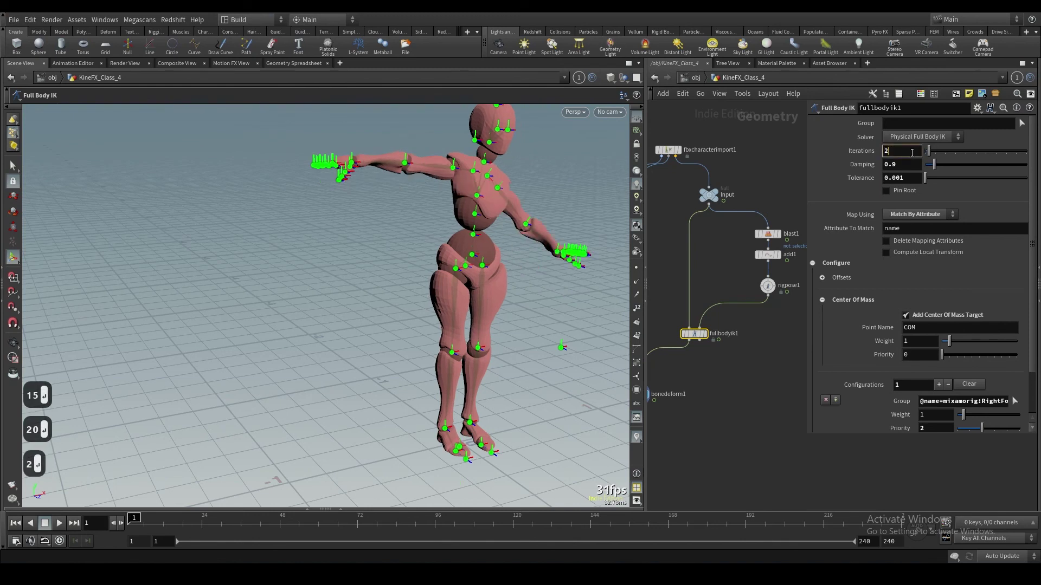
{"action": "key", "text": "Return"}
{"action": "double_click", "coordinate": [912, 151]}
{"action": "type", "text": "10"}
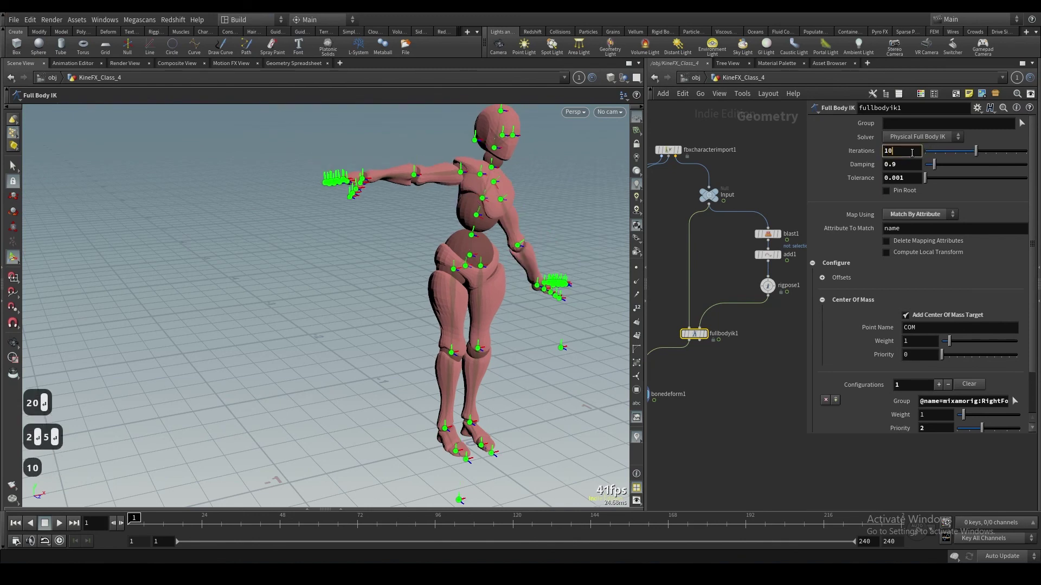
{"action": "key", "text": "Return"}
Try the FABRIK solver on the posed character, check the pose from another angle, and switch back to Physical Full Body IK.
{"action": "left_click", "coordinate": [918, 137]}
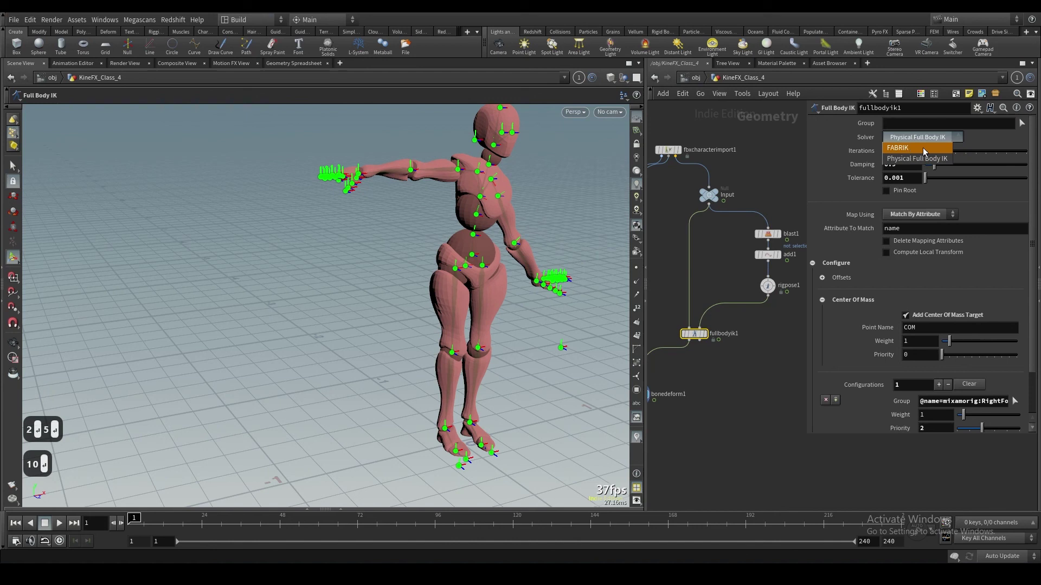
{"action": "left_click", "coordinate": [911, 148]}
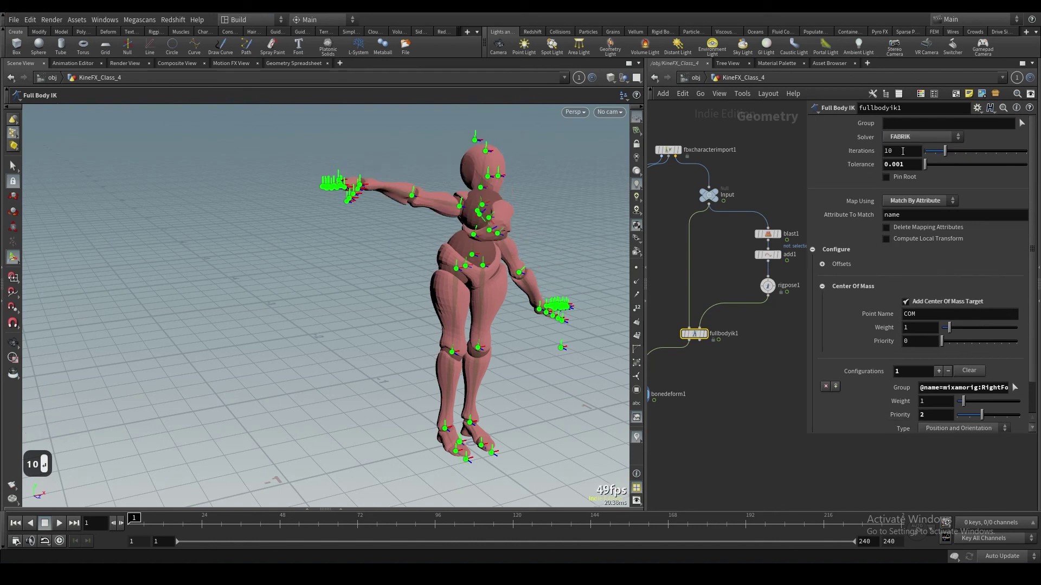
{"action": "key", "text": "Escape"}
{"action": "left_click_drag", "start_coordinate": [569, 249], "coordinate": [432, 249]}
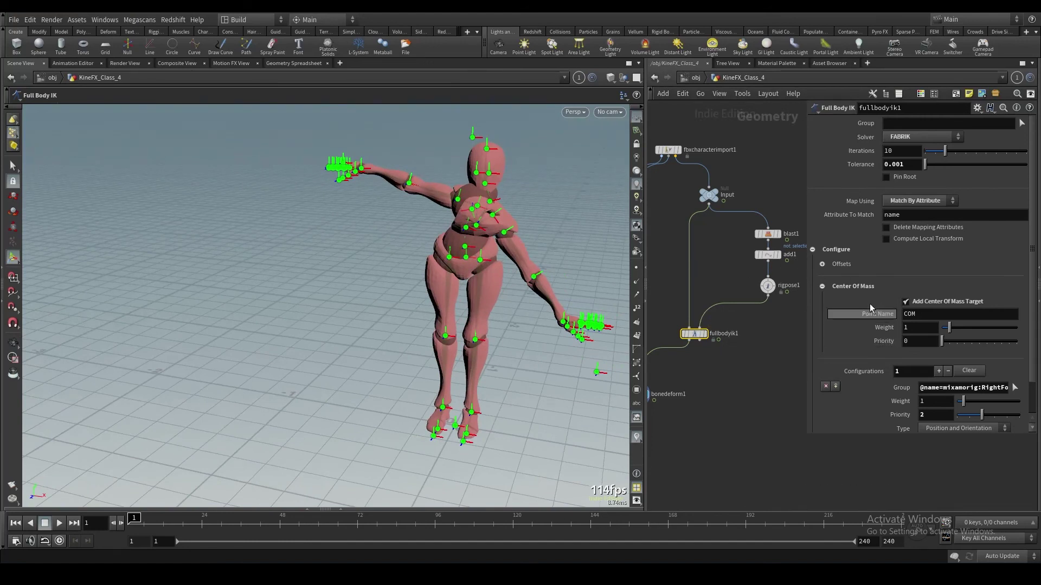
{"action": "left_click", "coordinate": [930, 138]}
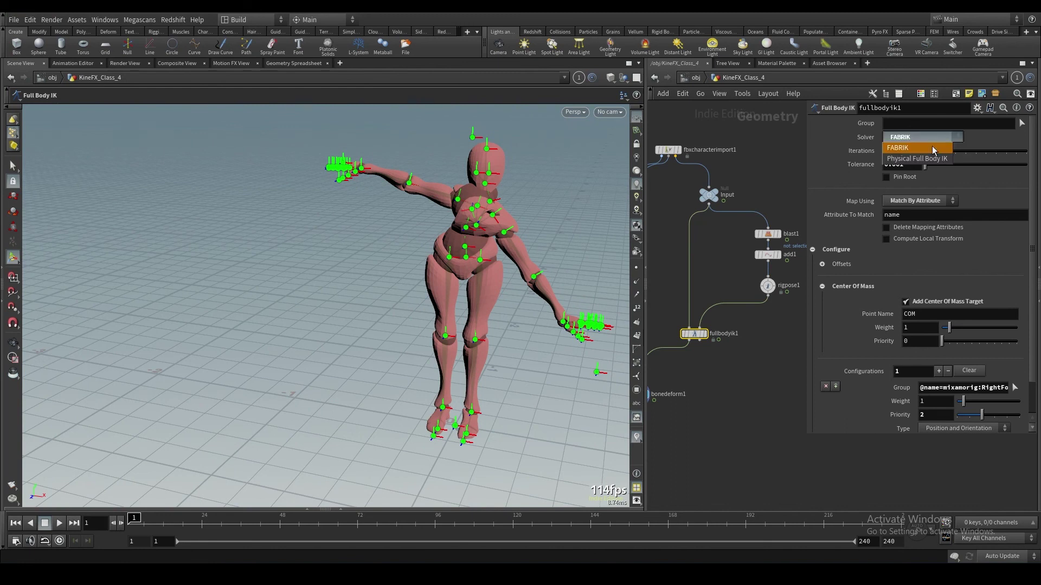
{"action": "left_click", "coordinate": [919, 157]}
Move the bonedeform1 node further down in the network to leave more space below fullbodyik1.
{"action": "scroll", "coordinate": [771, 341], "scroll_direction": "down", "scroll_amount": 1}
{"action": "middle_click_drag", "start_coordinate": [741, 351], "coordinate": [766, 349]}
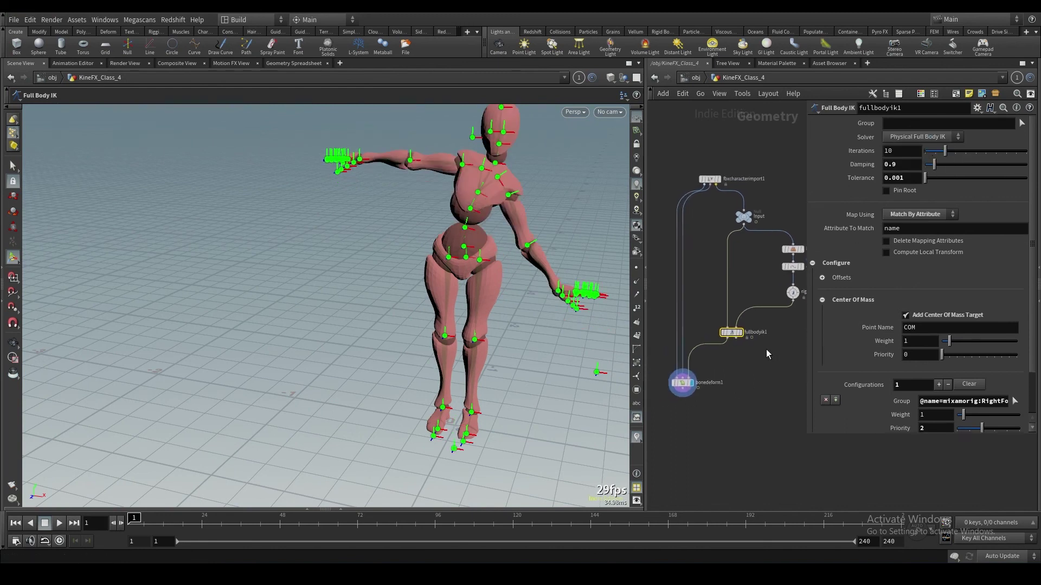
{"action": "left_click_drag", "start_coordinate": [681, 385], "coordinate": [674, 415]}
{"action": "scroll", "coordinate": [751, 367], "scroll_direction": "up", "scroll_amount": 2}
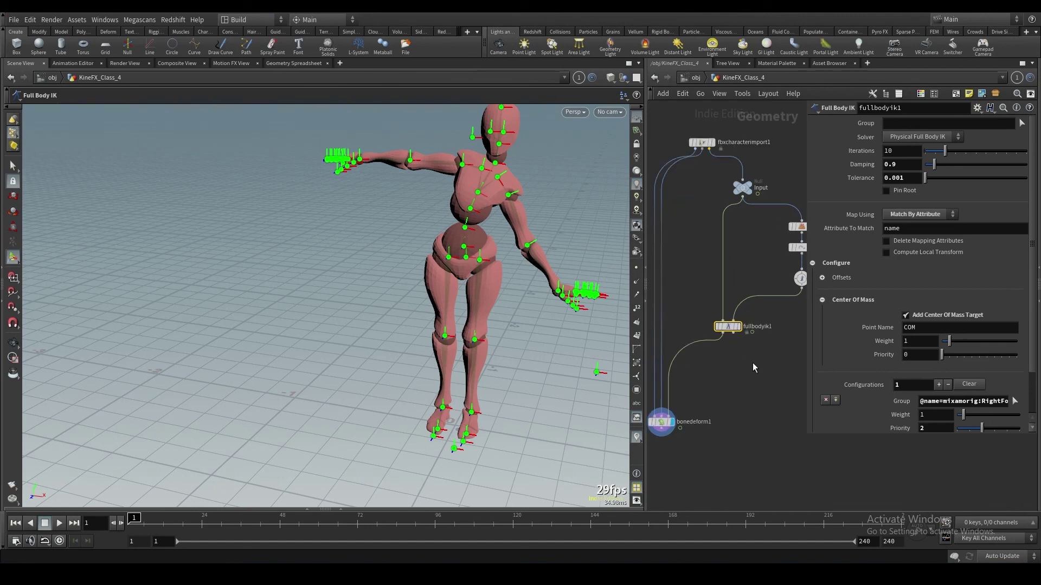
Review the Add, Rig Pose and Full Body IK nodes in the network and leave only fullbodyik1 selected.
{"action": "key", "text": "p"}
{"action": "left_click_drag", "start_coordinate": [882, 311], "coordinate": [732, 246]}
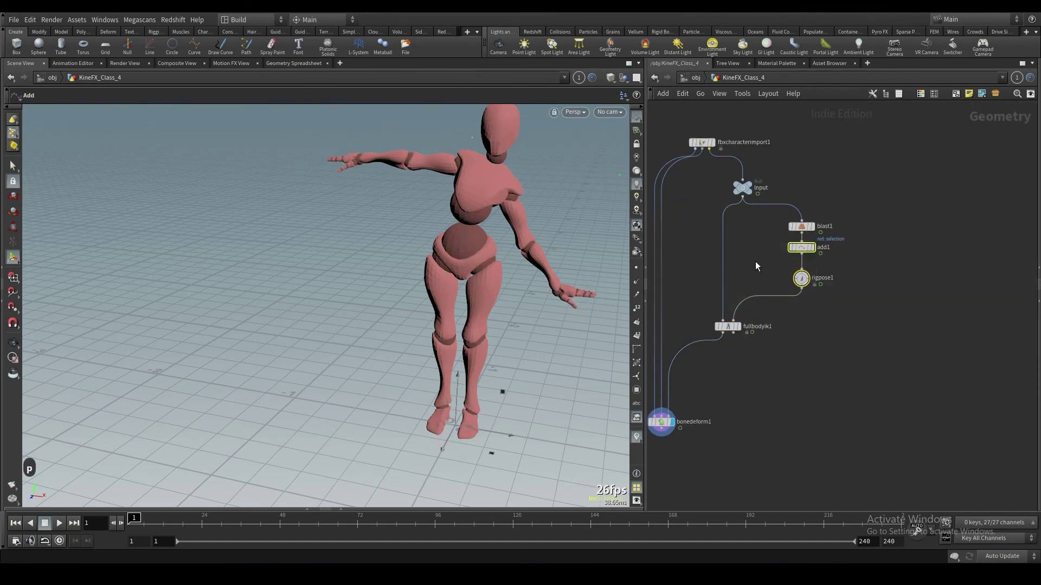
{"action": "left_click", "coordinate": [801, 278]}
{"action": "key", "text": "p"}
{"action": "left_click", "coordinate": [735, 328]}
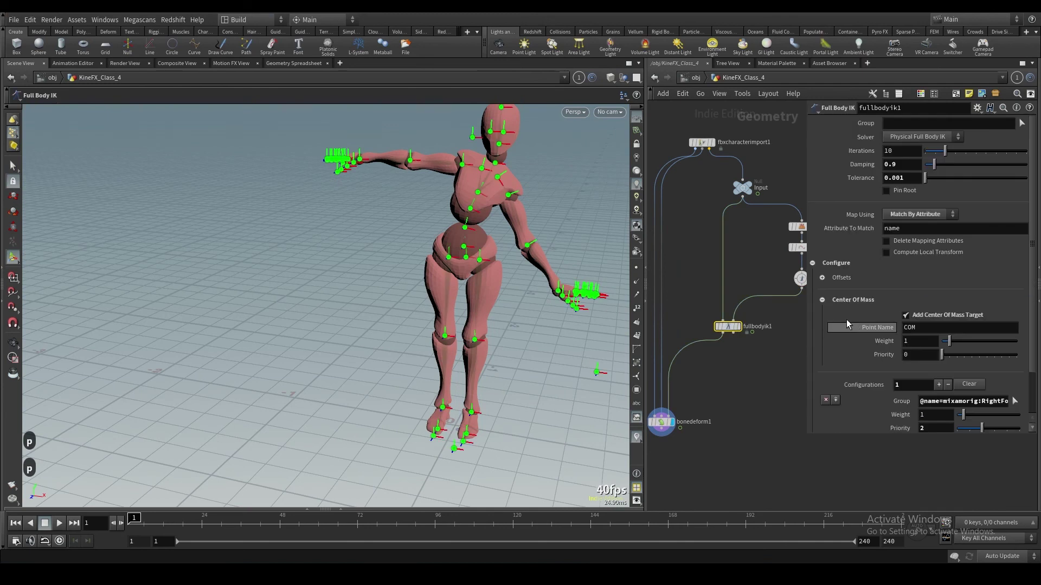
{"action": "scroll", "coordinate": [838, 328], "scroll_direction": "down", "scroll_amount": 2}
{"action": "scroll", "coordinate": [838, 327], "scroll_direction": "down", "scroll_amount": 1}
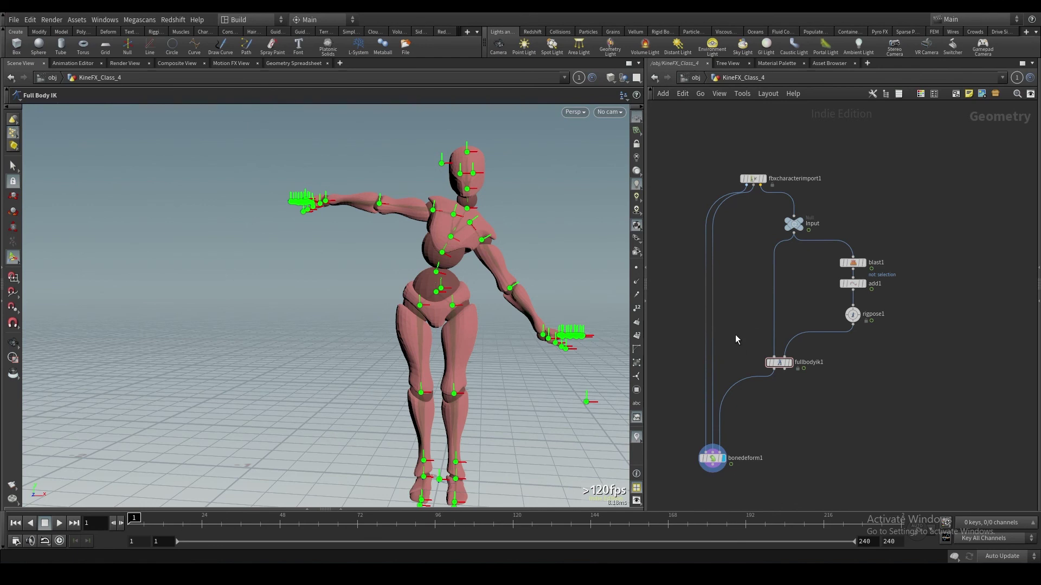
{"action": "left_click_drag", "start_coordinate": [735, 334], "coordinate": [821, 377]}
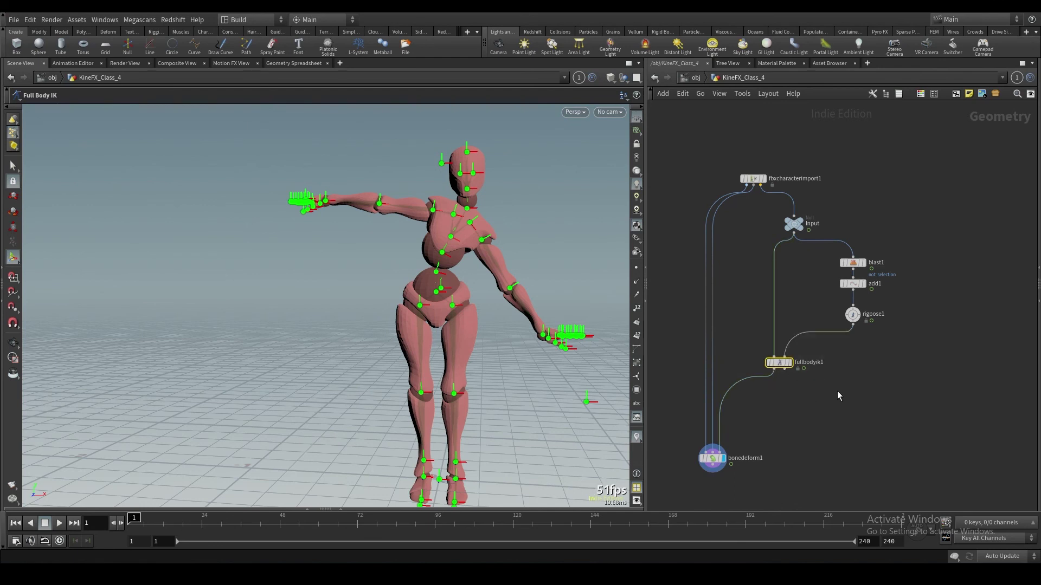